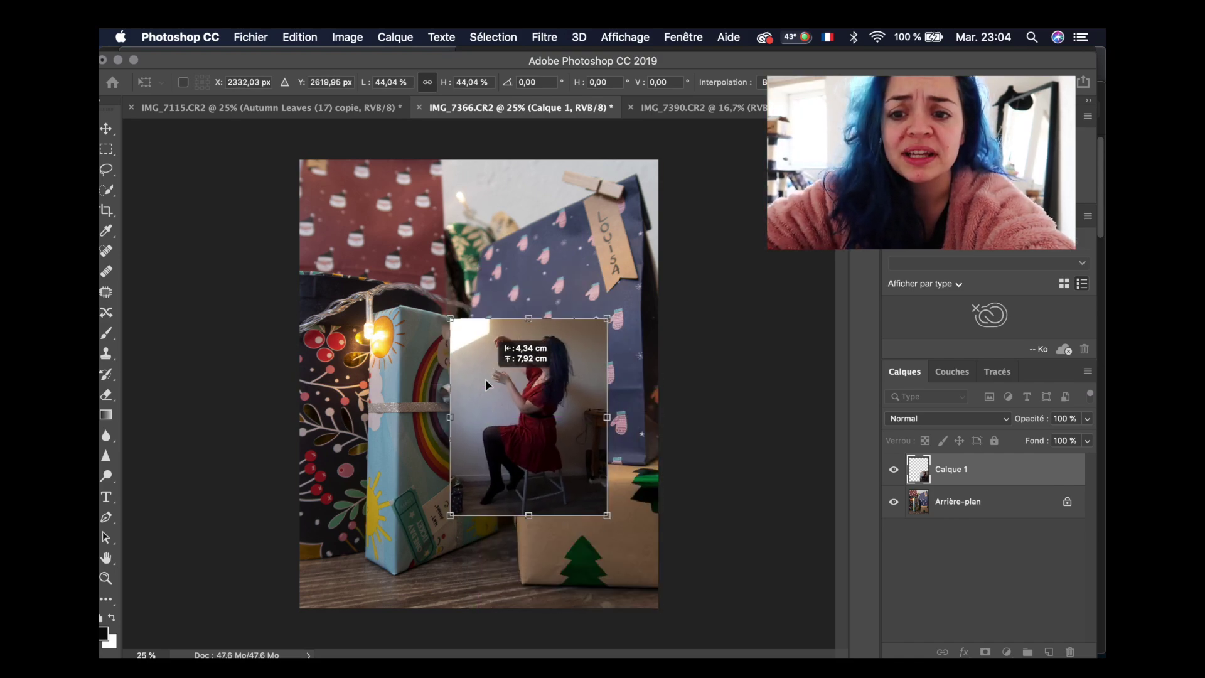
Enlarge the portrait layer to about 46% and place it over the gift boxes at the centre of the photo
drag(452, 332, 444, 322)
drag(505, 371, 506, 377)
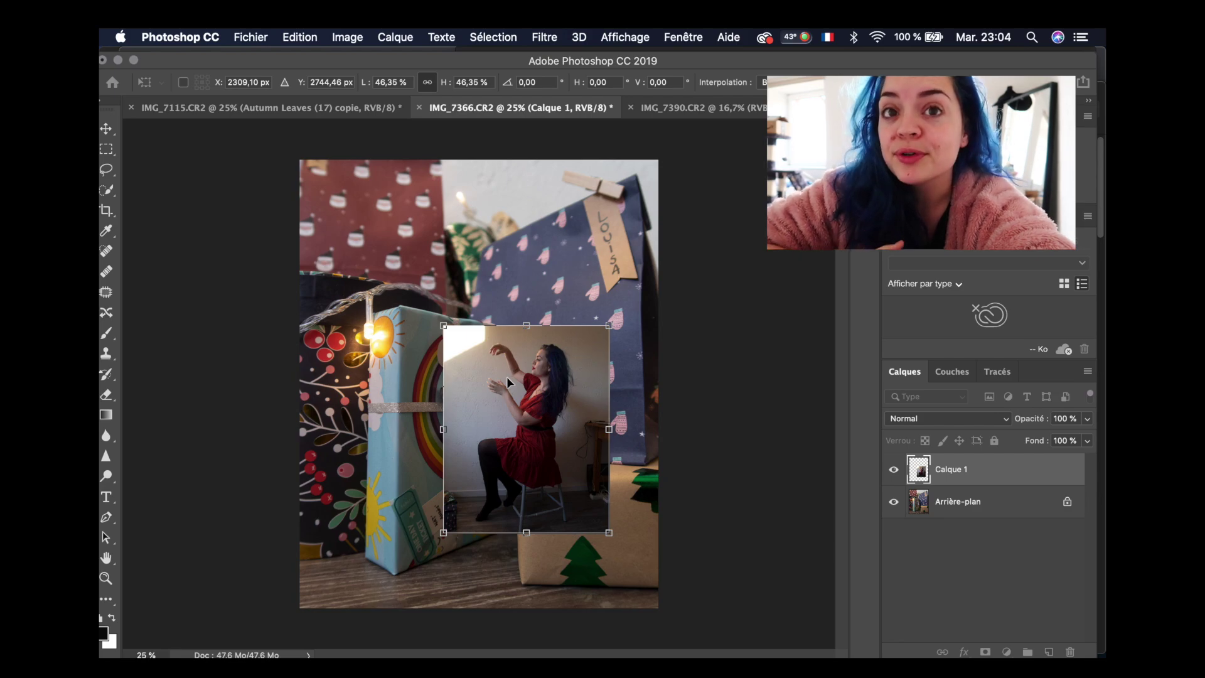
key(Return)
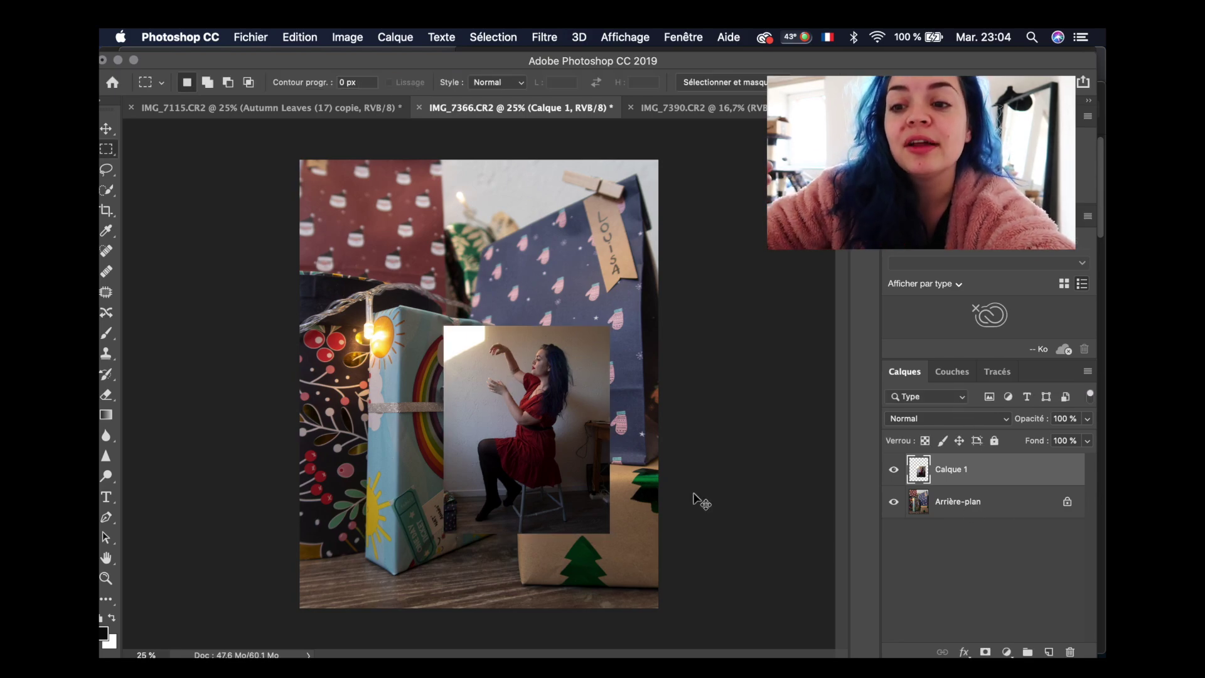
Add a layer mask to Calque 1 and brush a black test squiggle over the wall beside the woman
key(super+plus)
key(super+plus)
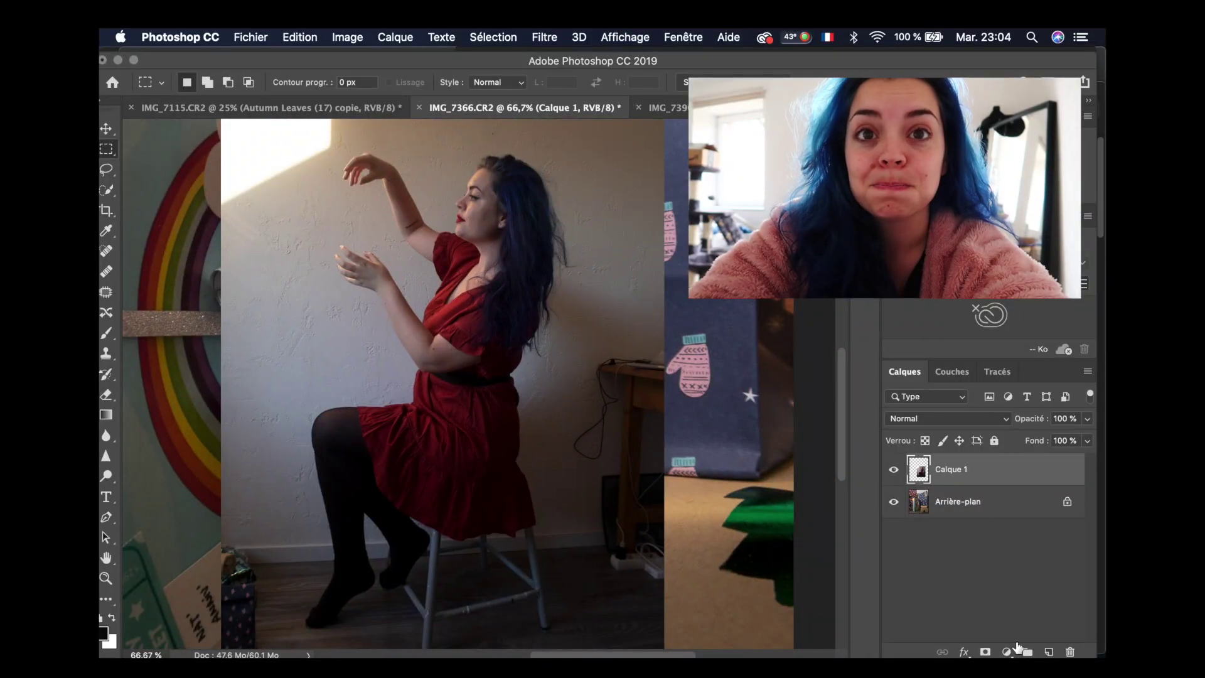
click(985, 652)
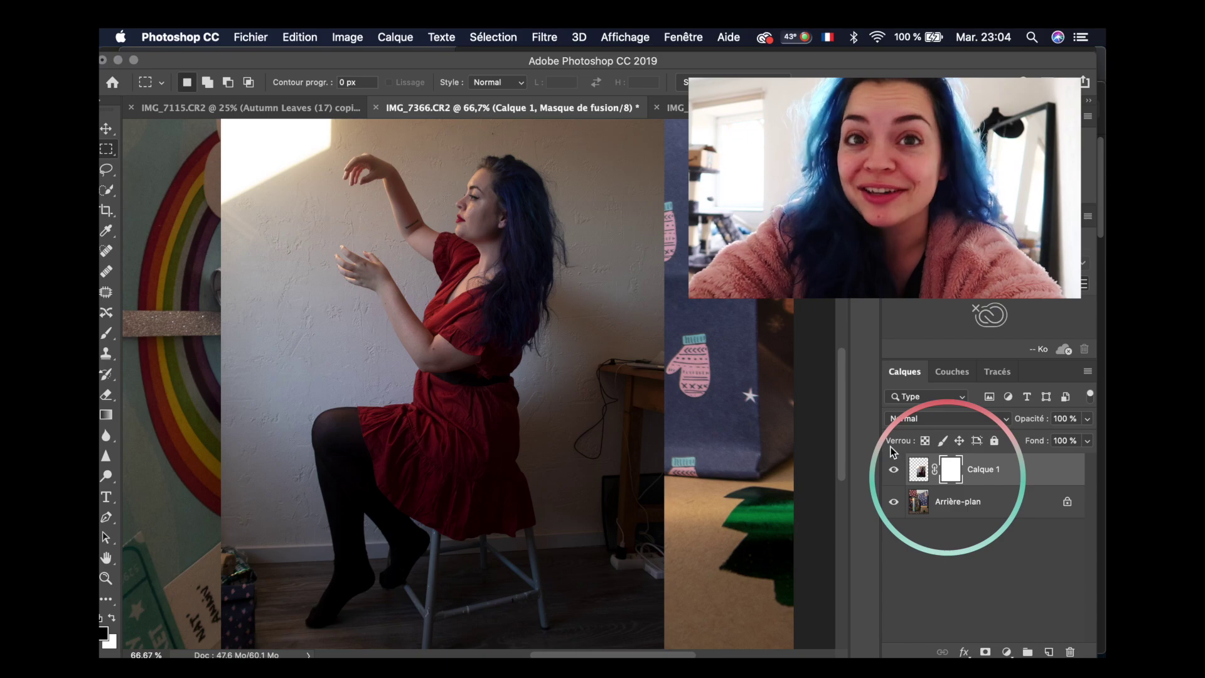
key(b)
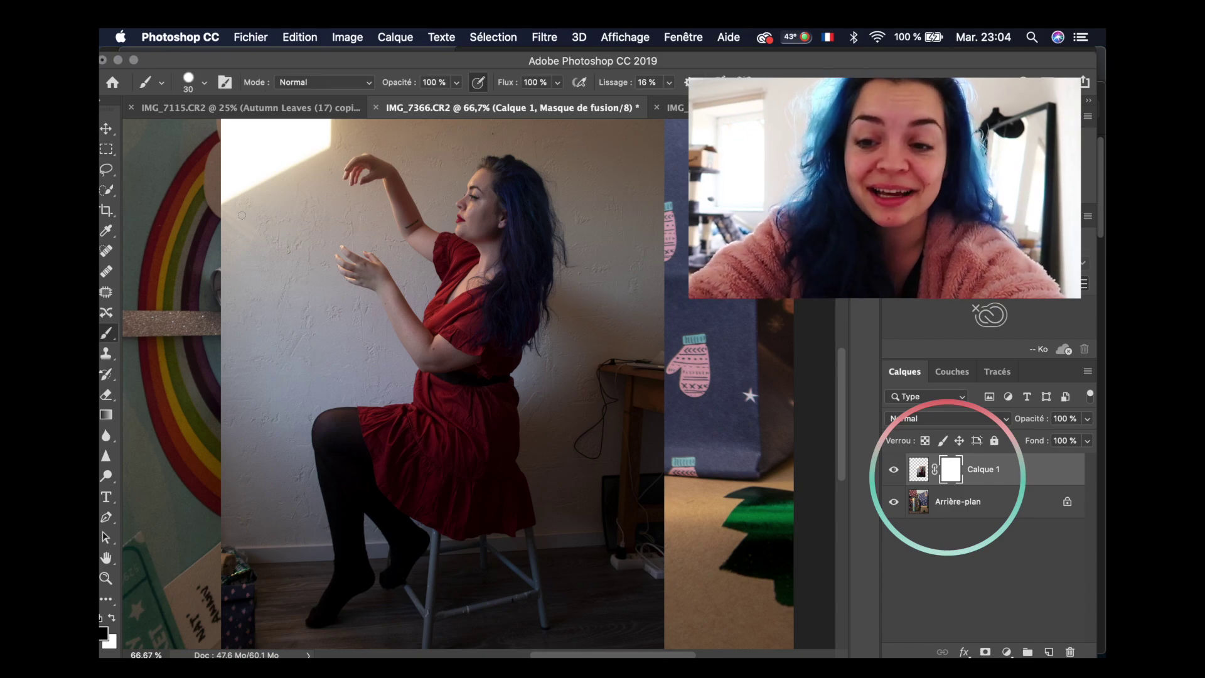
mouse_move(206, 252)
mouse_down()
mouse_move(311, 331)
mouse_move(244, 347)
mouse_move(325, 326)
mouse_move(238, 404)
mouse_move(274, 403)
mouse_up()
Enlarge the brush to 316 px and roughly mask out the wall, floor and stool around the woman, undoing the last stroke
click(204, 82)
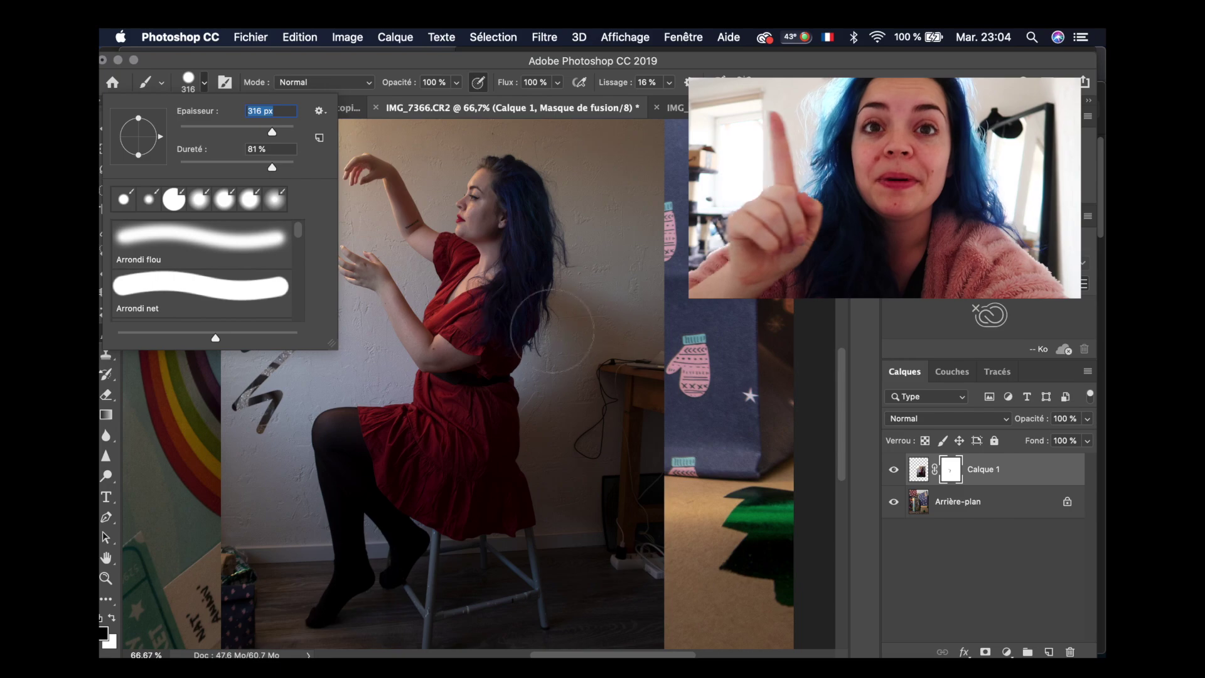
key(Return)
key(super+minus)
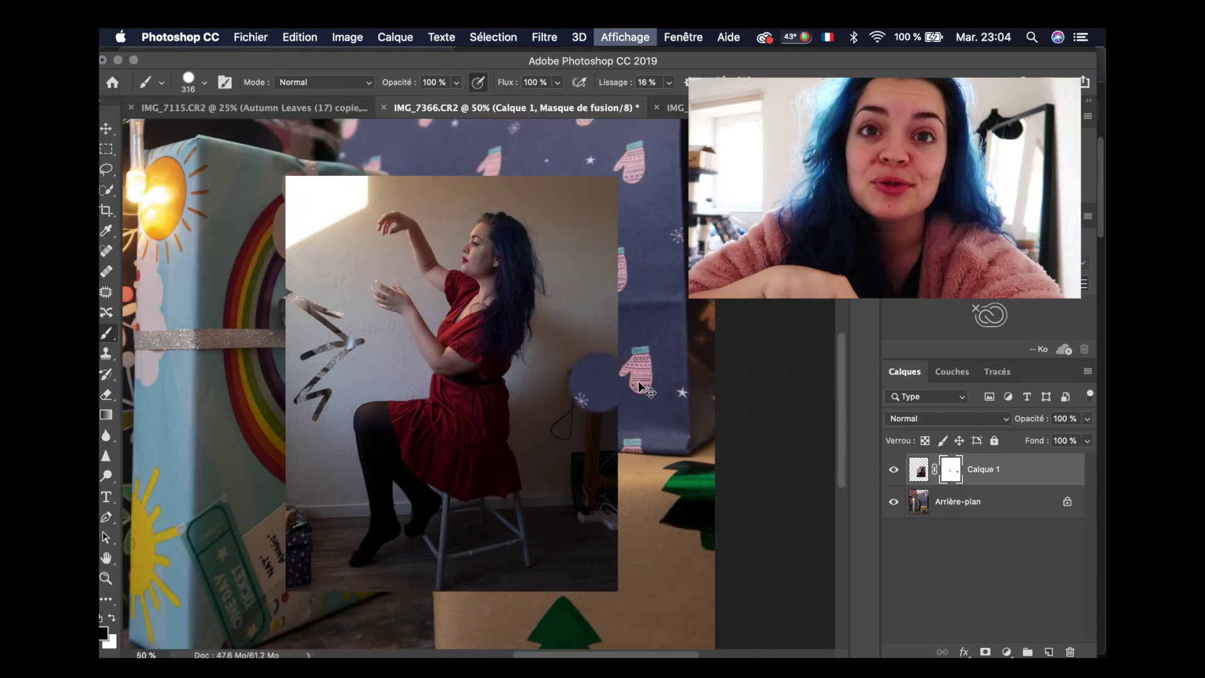
key(super+minus)
mouse_move(537, 244)
mouse_down()
mouse_move(571, 386)
mouse_move(558, 222)
mouse_move(531, 394)
mouse_move(538, 453)
mouse_move(587, 561)
mouse_move(553, 414)
mouse_move(585, 515)
mouse_move(549, 494)
mouse_move(460, 495)
mouse_move(548, 514)
mouse_move(463, 510)
mouse_move(410, 536)
mouse_move(371, 530)
mouse_move(362, 372)
mouse_move(371, 357)
mouse_move(412, 369)
mouse_move(378, 348)
mouse_move(366, 297)
mouse_move(385, 288)
mouse_move(354, 247)
mouse_move(352, 275)
mouse_up()
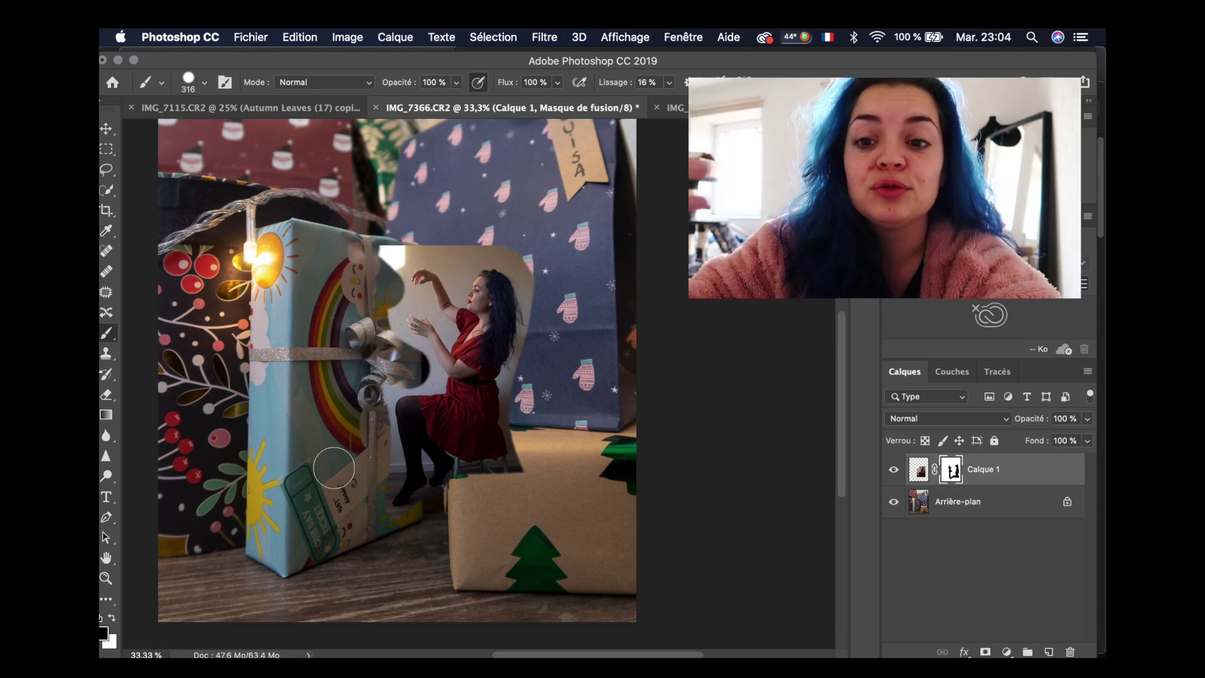
mouse_move(341, 342)
mouse_down()
mouse_move(358, 258)
mouse_move(399, 227)
mouse_move(379, 271)
mouse_move(420, 238)
mouse_move(460, 255)
mouse_move(496, 242)
mouse_move(545, 266)
mouse_move(514, 238)
mouse_move(543, 295)
mouse_up()
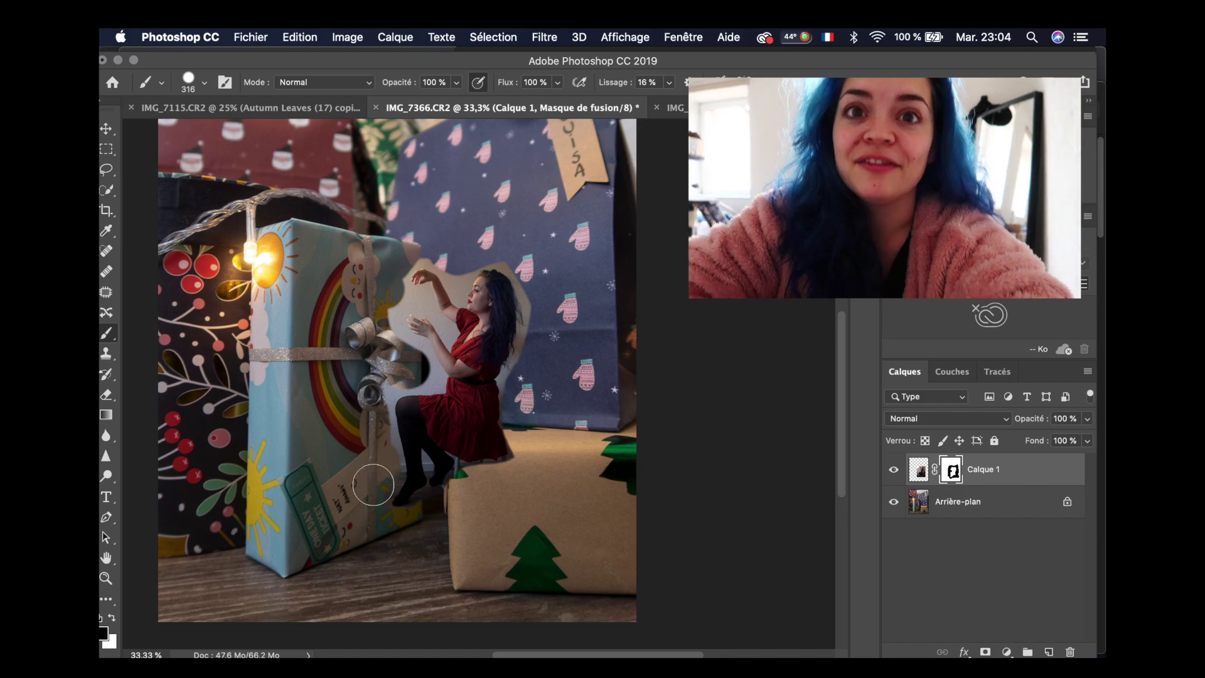
key(super+z)
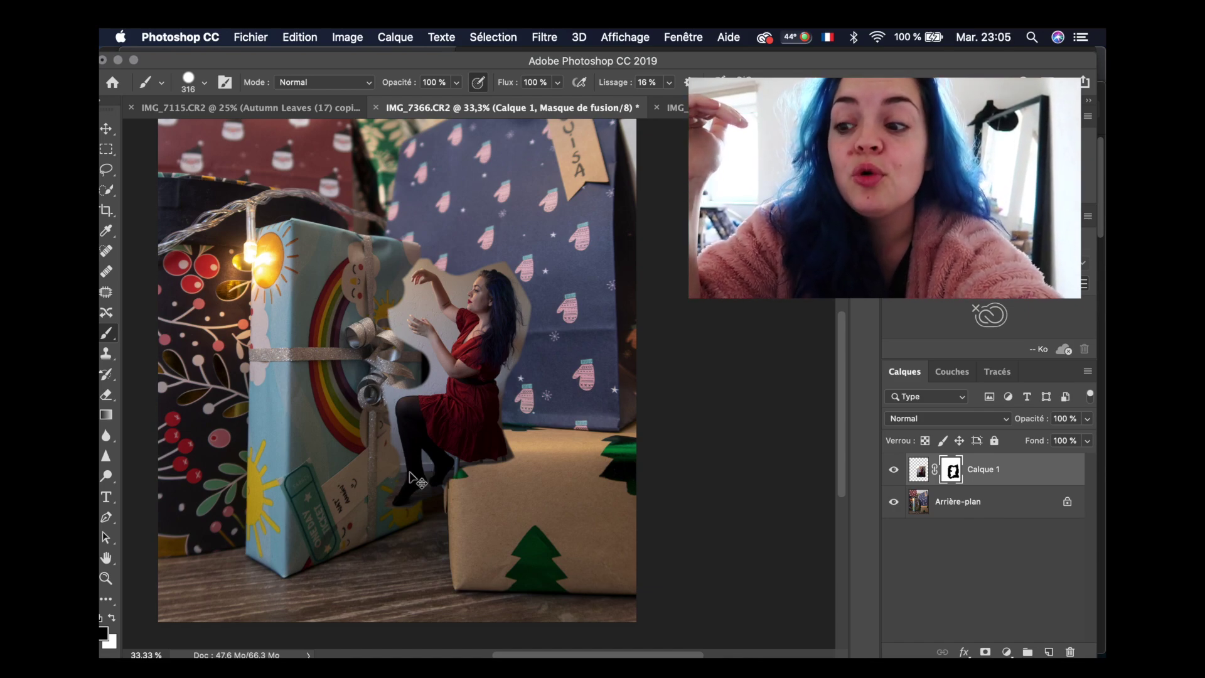
Reduce the brush to 111 px with 90% hardness and mask out the wall between the forearm and the thigh, undoing the last stroke
click(108, 154)
click(220, 151)
key(super+plus)
key(super+plus)
key(super+plus)
key(super+plus)
key(super+plus)
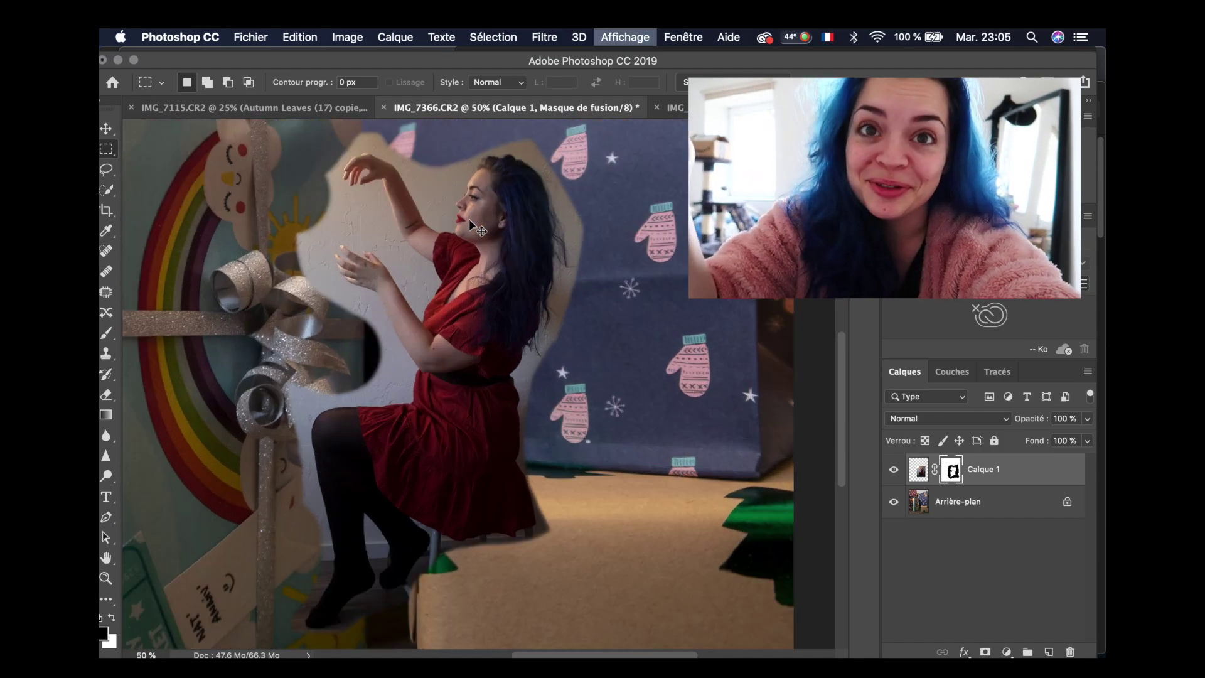
scroll(470, 220, left, 5)
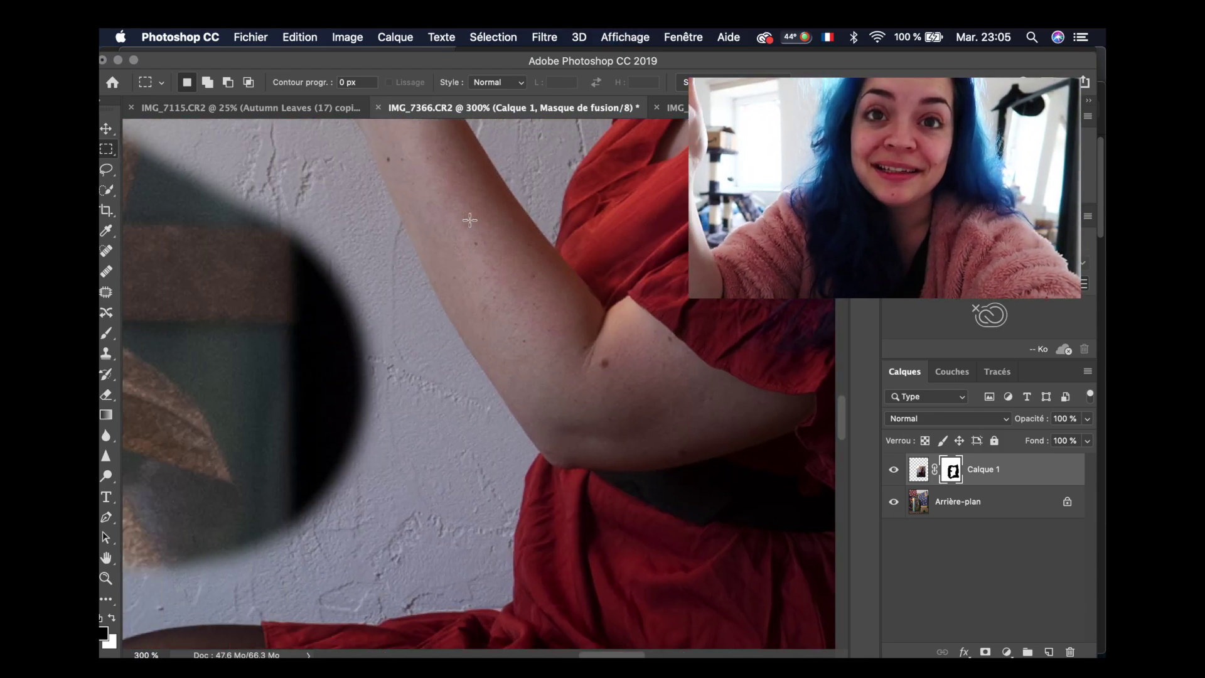
key(b)
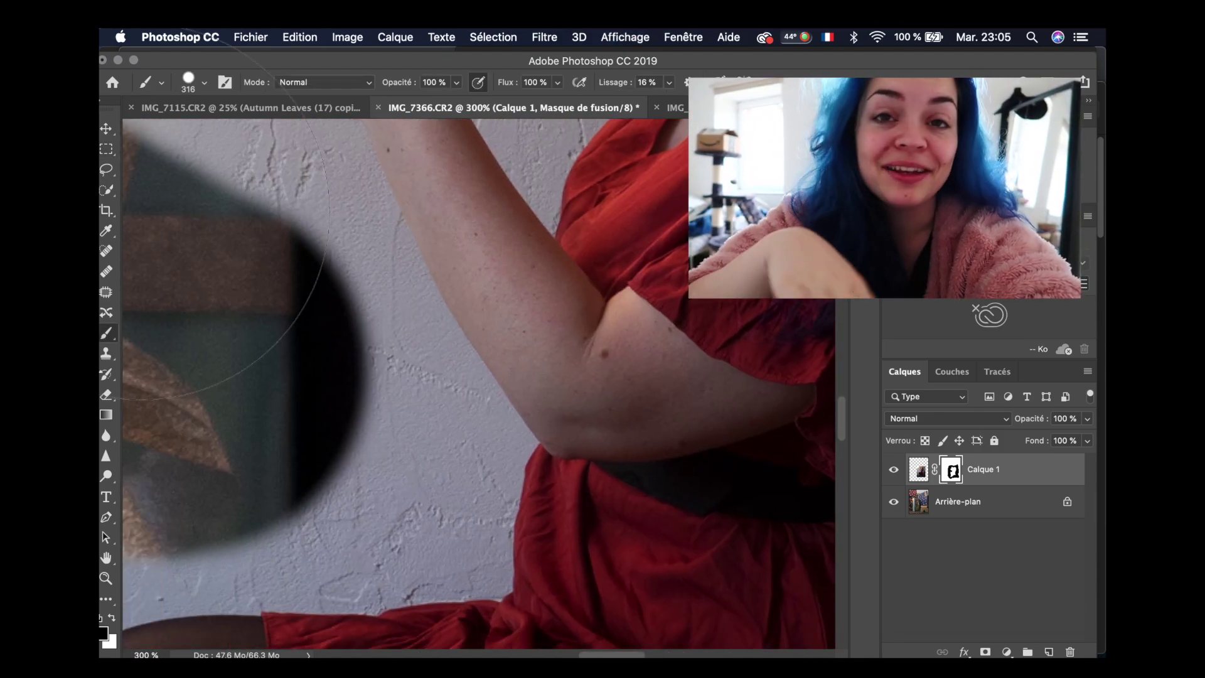
click(205, 85)
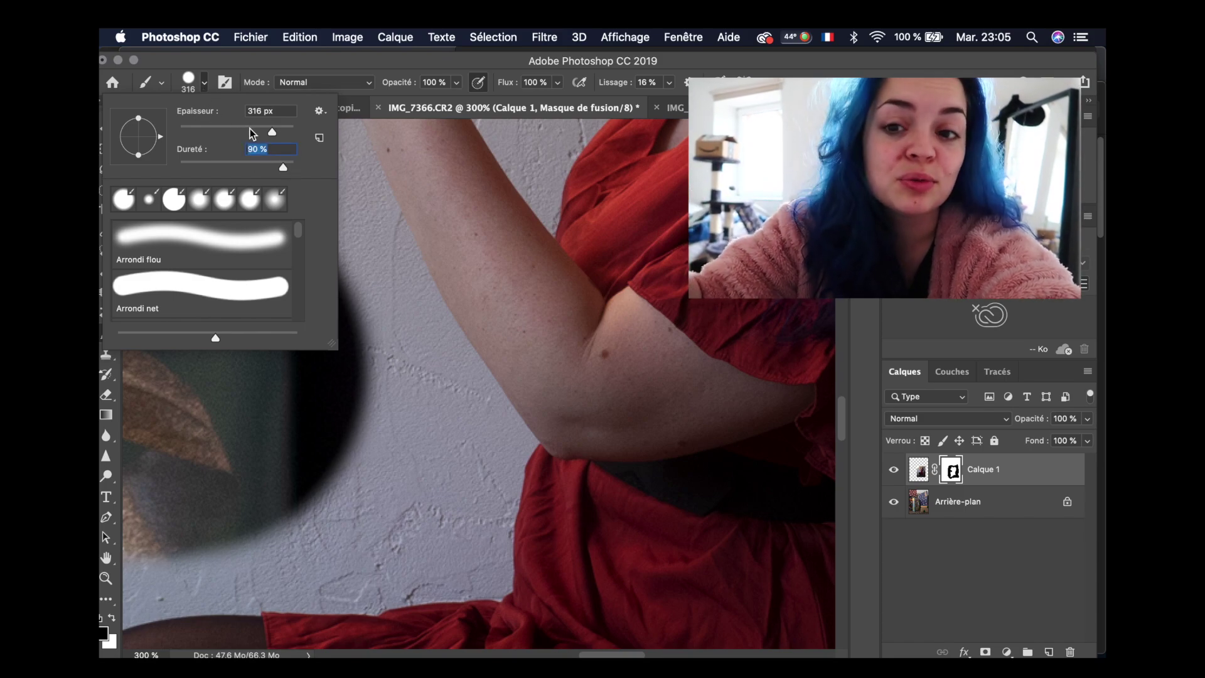
drag(251, 133, 240, 130)
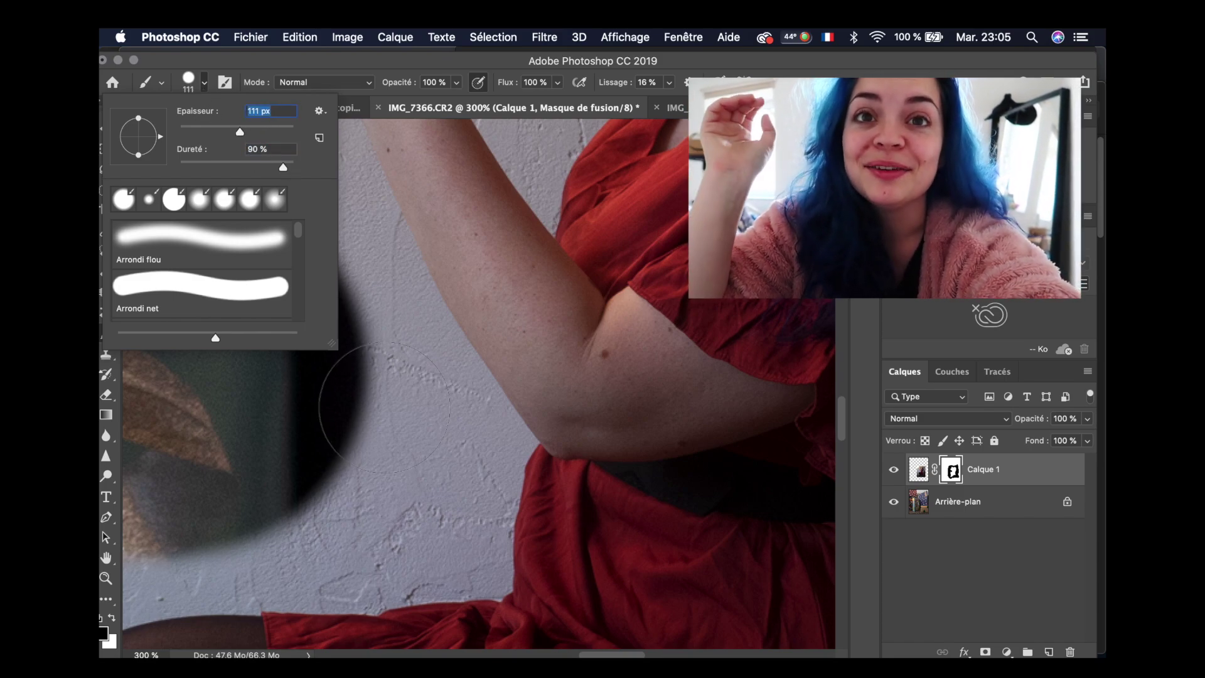
mouse_move(384, 408)
mouse_down()
mouse_move(310, 261)
mouse_move(411, 412)
mouse_move(425, 477)
mouse_move(332, 505)
mouse_move(237, 498)
mouse_up()
scroll(237, 497, down, 2)
scroll(237, 497, left, 2)
drag(226, 457, 402, 454)
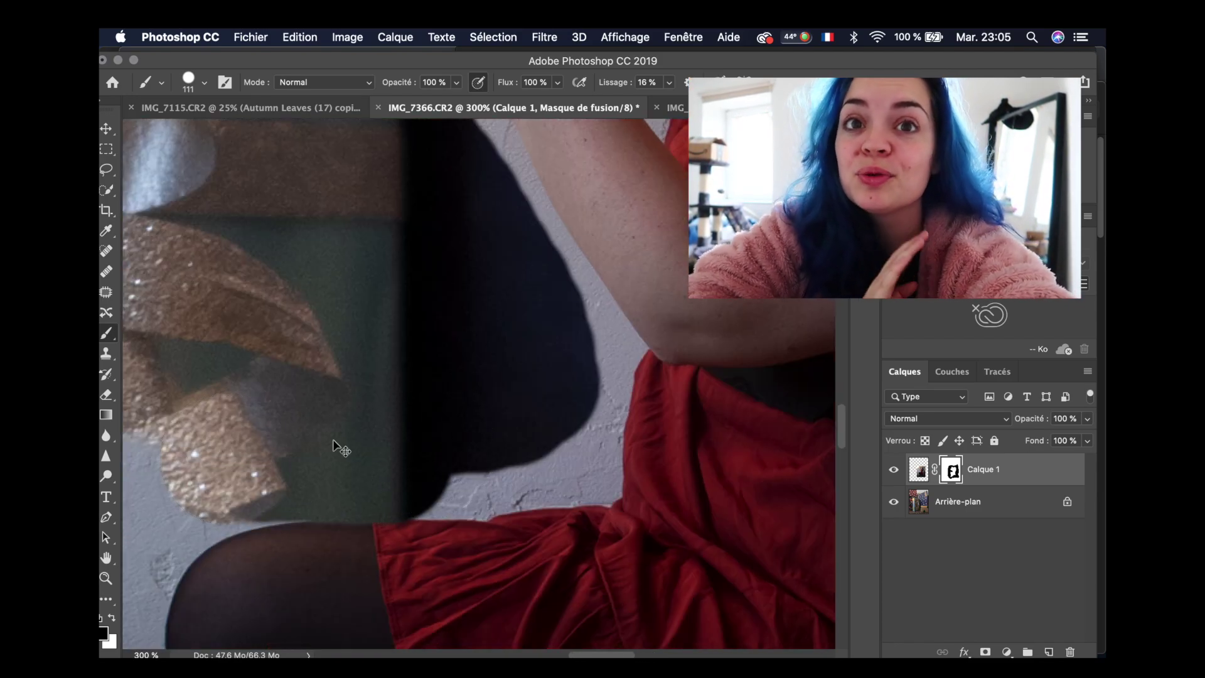
key(super+z)
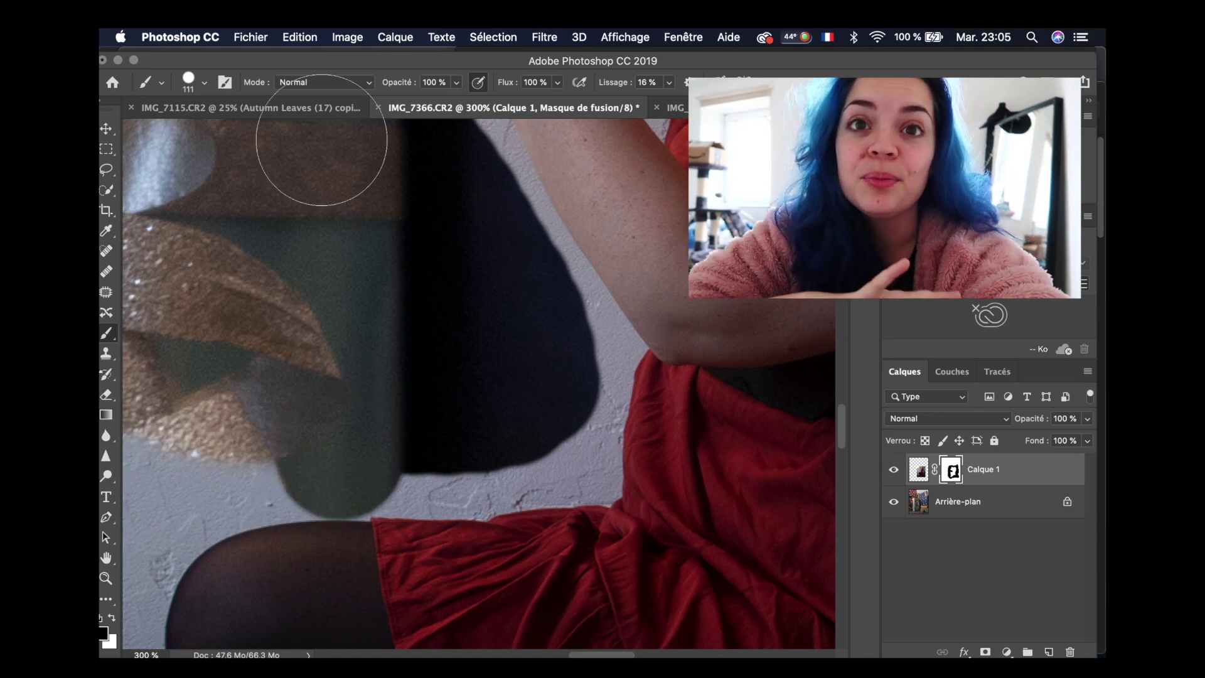
Reduce the brush to 43 px and mask out the wall above the thigh and around the front of the knee
click(204, 83)
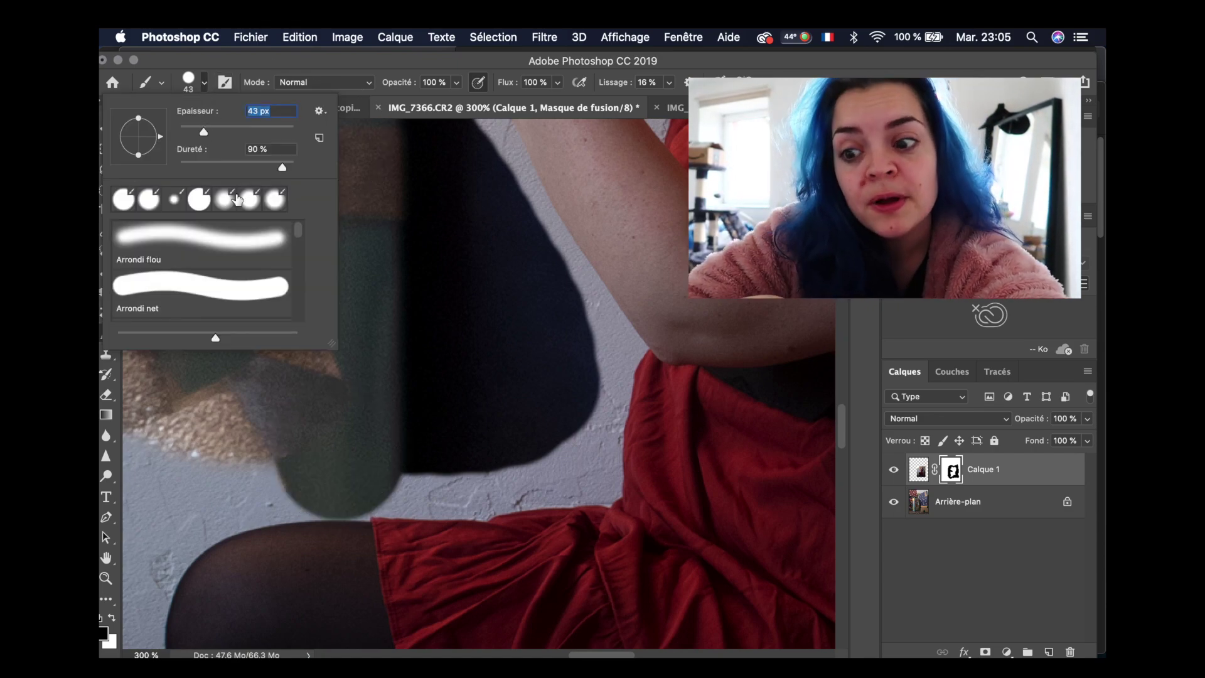
click(345, 490)
mouse_move(345, 490)
mouse_down()
mouse_move(262, 498)
mouse_move(306, 495)
mouse_up()
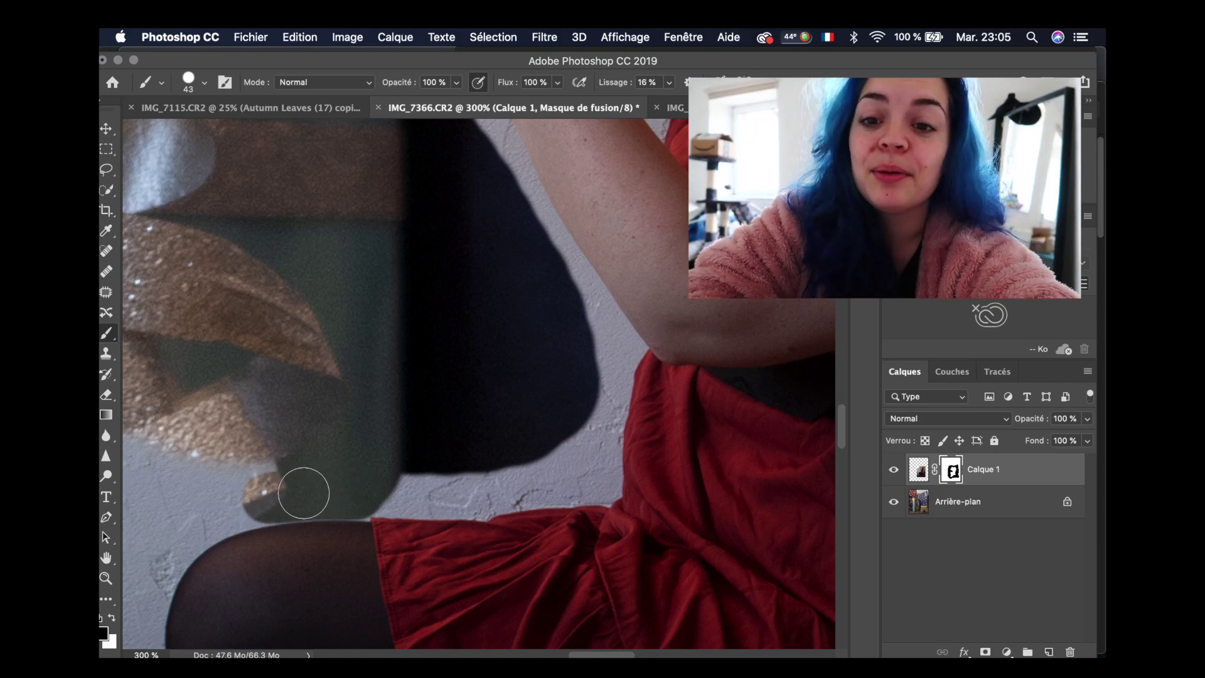
mouse_move(347, 495)
mouse_down()
mouse_move(222, 515)
mouse_move(195, 543)
mouse_up()
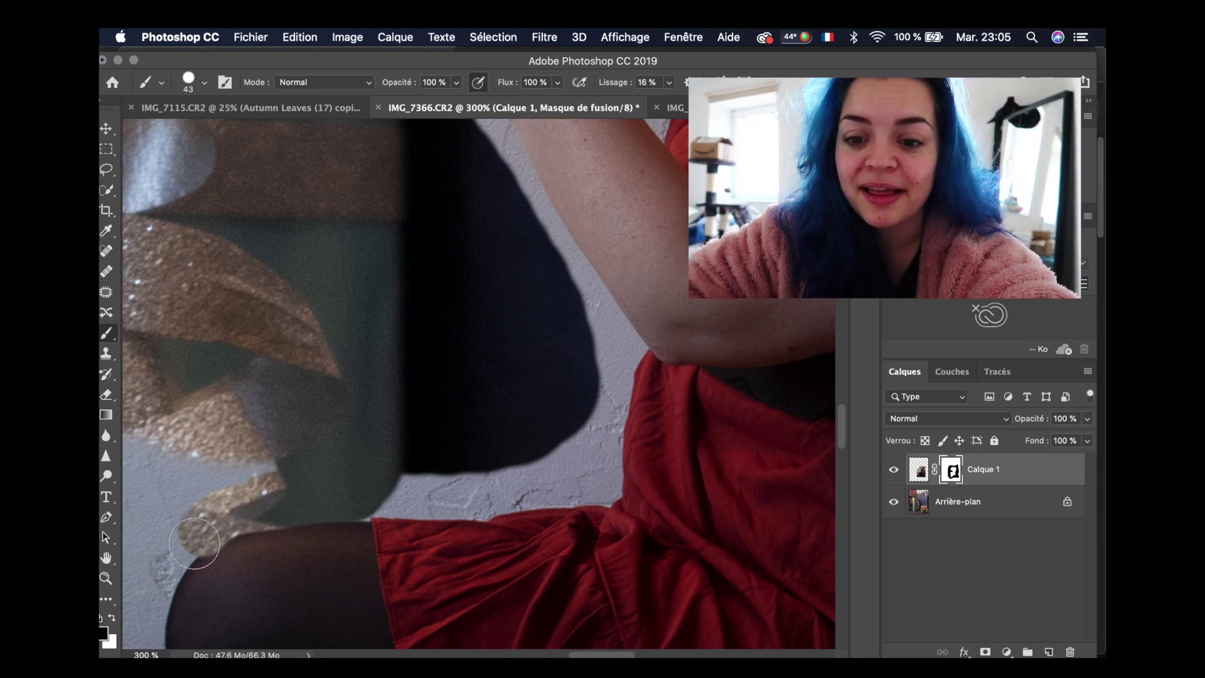
scroll(269, 503, down, 3)
scroll(269, 503, left, 2)
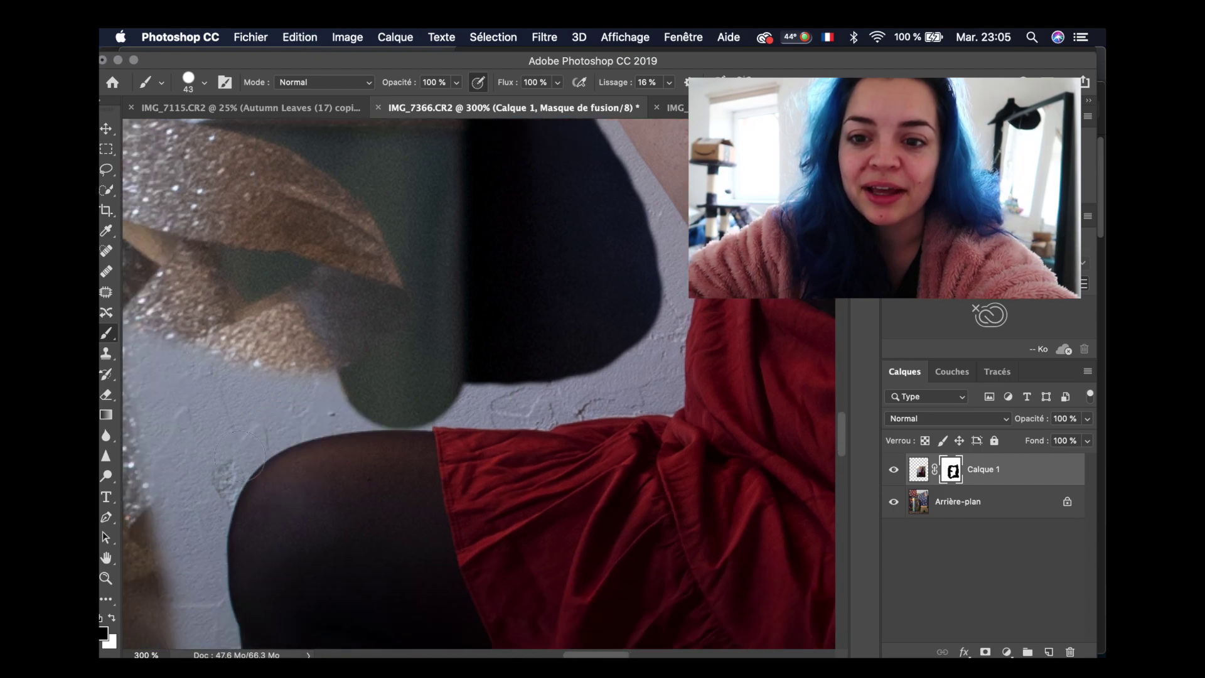
mouse_move(239, 456)
mouse_down()
mouse_move(346, 396)
mouse_move(323, 385)
mouse_move(165, 419)
mouse_up()
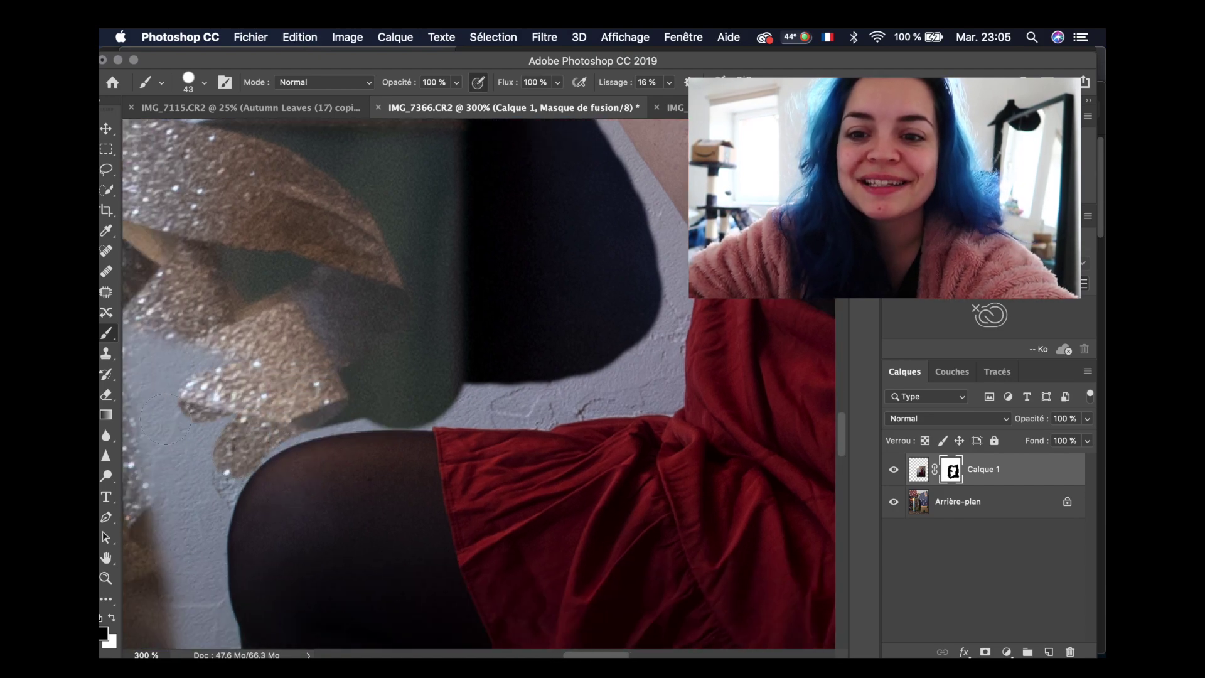
scroll(317, 344, down, 2)
scroll(317, 345, left, 3)
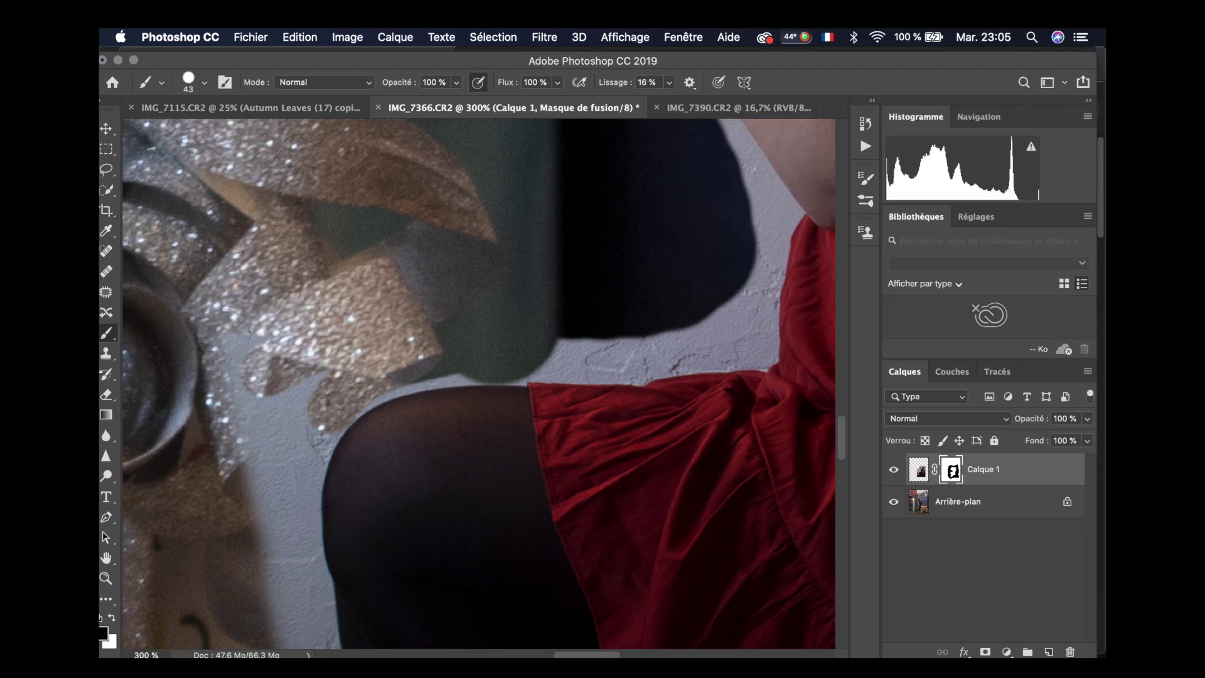
scroll(288, 462, down, 5)
mouse_move(224, 335)
mouse_down()
mouse_move(288, 462)
mouse_move(320, 188)
mouse_up()
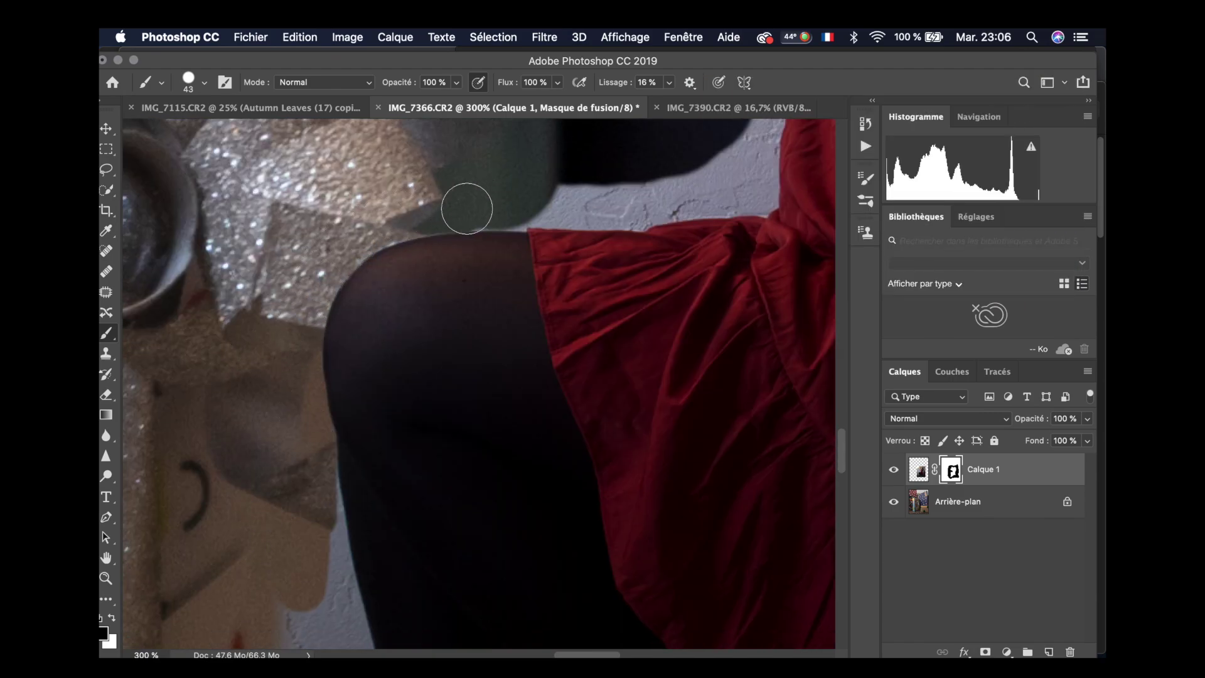
Mask out the remaining wall along the top of the skirt, the waist and up towards the elbow
scroll(374, 207, right, 5)
scroll(374, 207, up, 2)
click(203, 83)
drag(382, 241, 469, 247)
scroll(359, 246, right, 2)
scroll(358, 246, up, 2)
mouse_move(516, 183)
mouse_down()
mouse_move(390, 280)
mouse_move(459, 288)
mouse_up()
scroll(390, 280, right, 1)
scroll(374, 293, up, 4)
drag(414, 241, 465, 351)
drag(466, 311, 469, 343)
Reduce the brush to 22 px and mask out the wall along the lower edge of the forearm up towards the hand
click(204, 82)
drag(202, 131, 190, 130)
drag(450, 428, 471, 433)
scroll(471, 433, up, 5)
scroll(471, 433, left, 1)
drag(426, 300, 533, 450)
scroll(491, 430, up, 2)
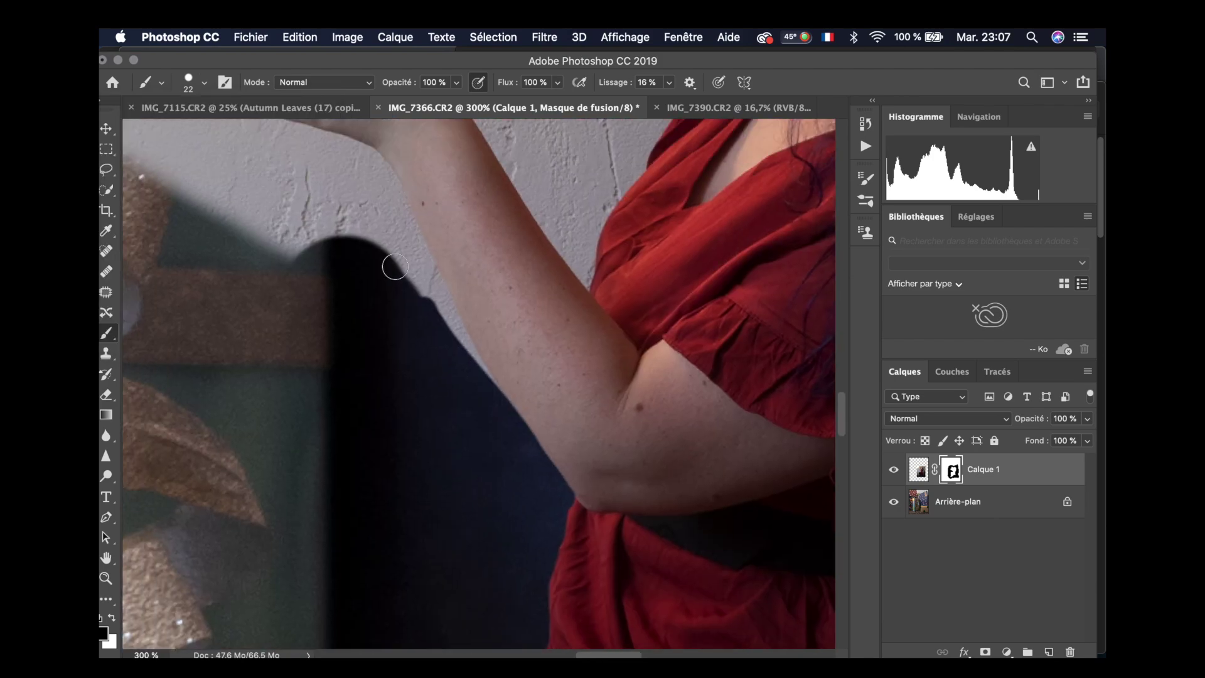
scroll(390, 261, up, 2)
mouse_move(355, 401)
mouse_down()
mouse_move(279, 287)
mouse_move(326, 243)
mouse_up()
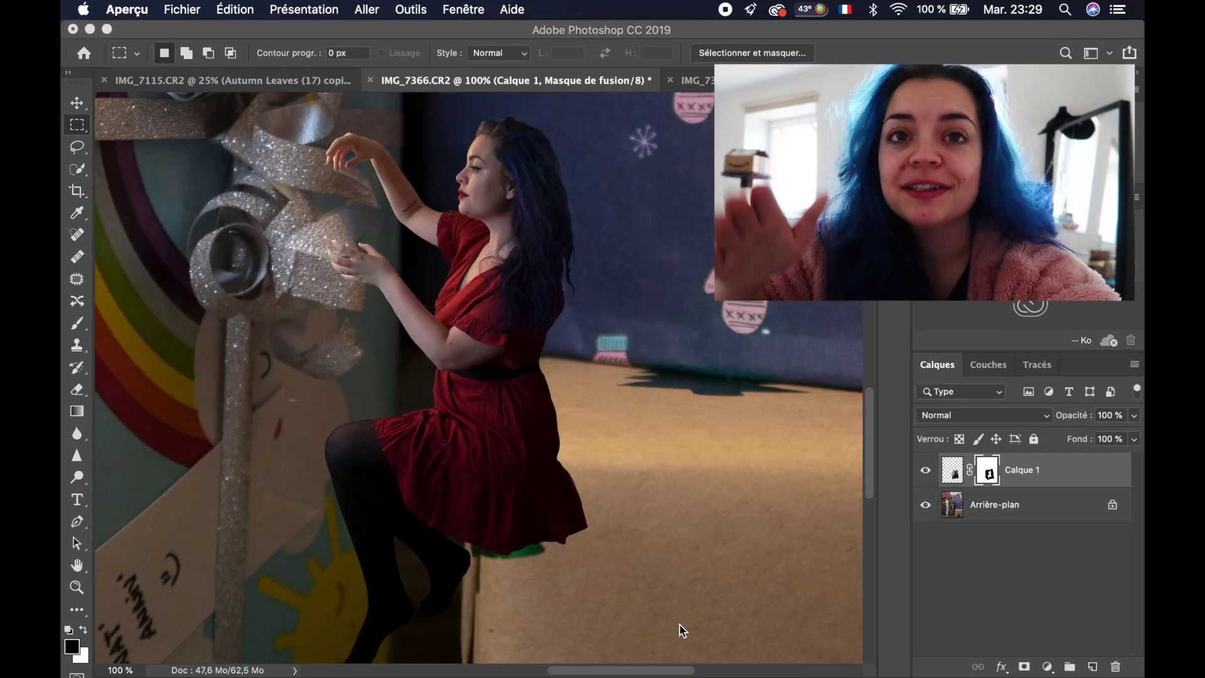
Soften the edges of Calque 1's layer mask with a Gaussian Blur of 4.3 pixels
scroll(573, 502, down, 2)
scroll(573, 503, left, 2)
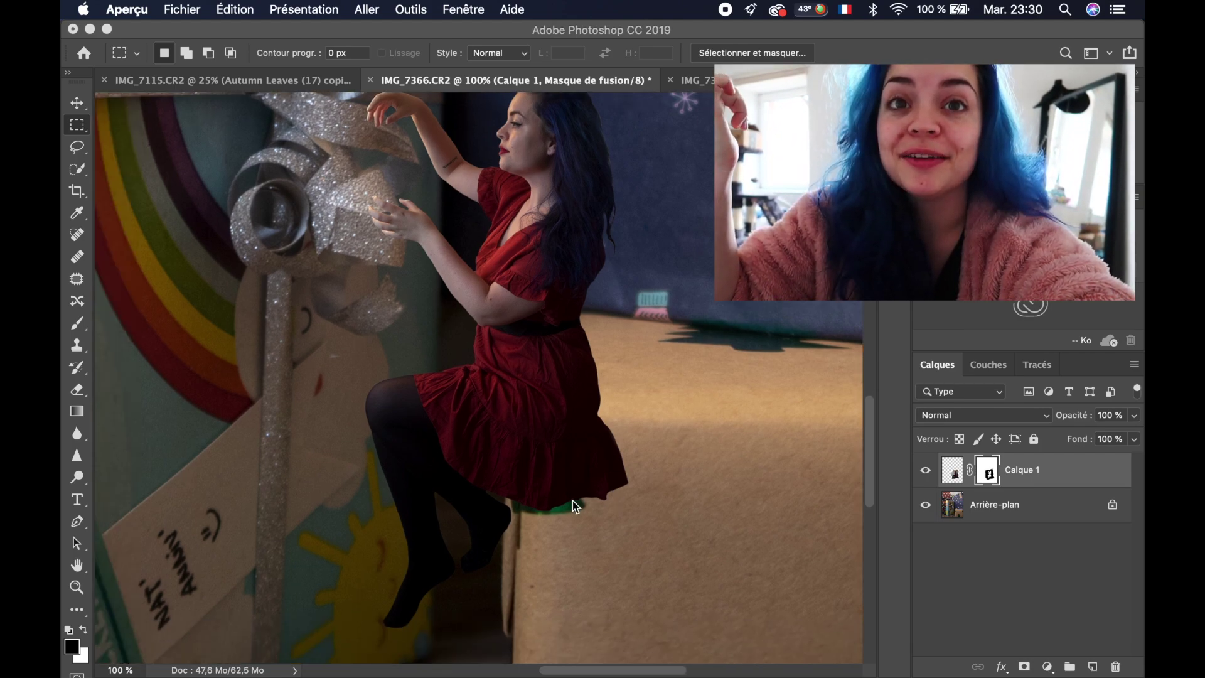
scroll(573, 505, up, 4)
scroll(573, 505, left, 2)
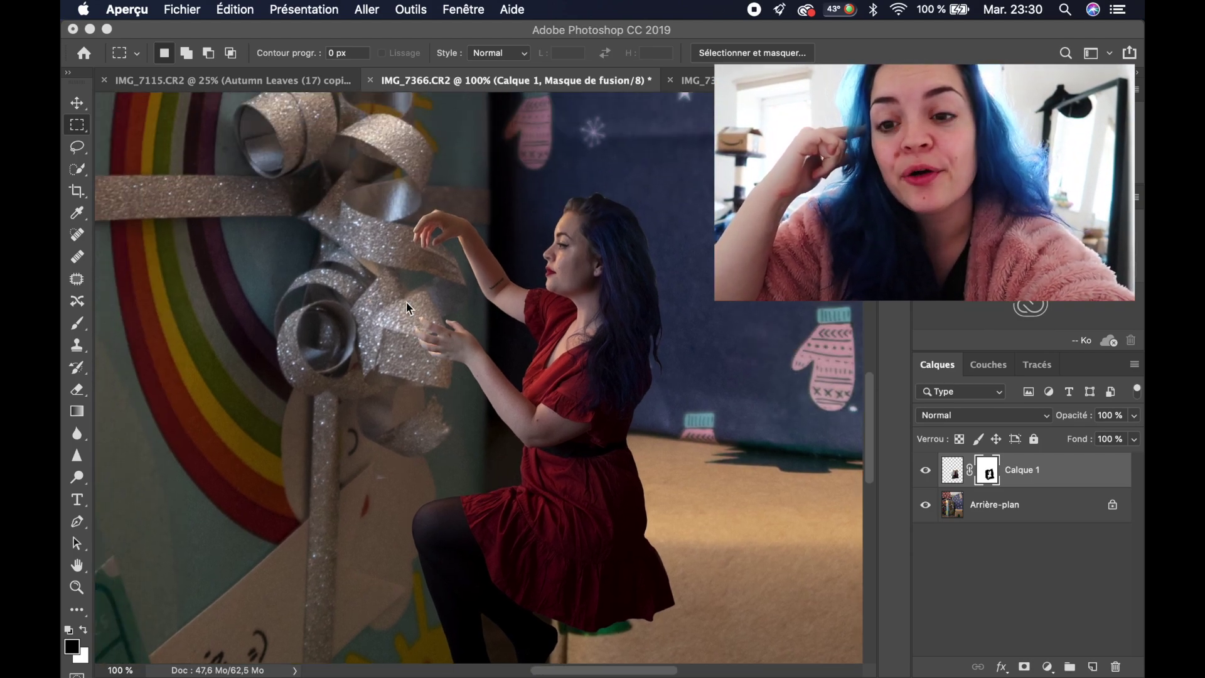
scroll(407, 308, down, 3)
scroll(407, 307, right, 1)
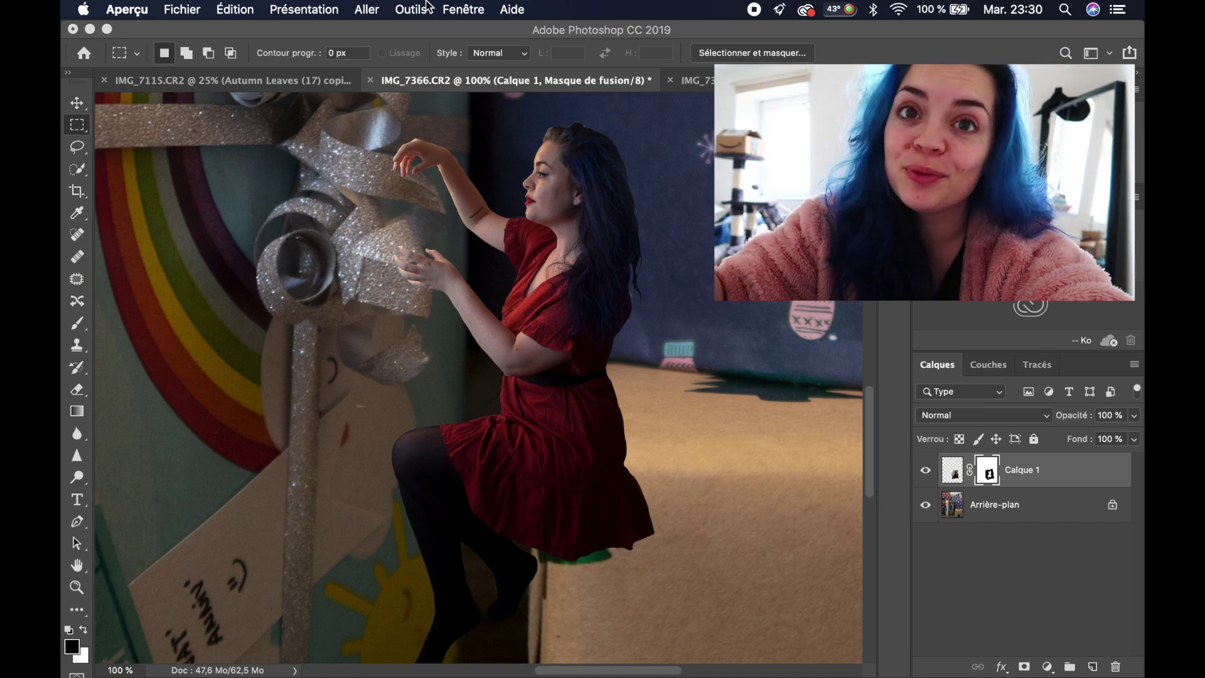
click(496, 228)
click(541, 9)
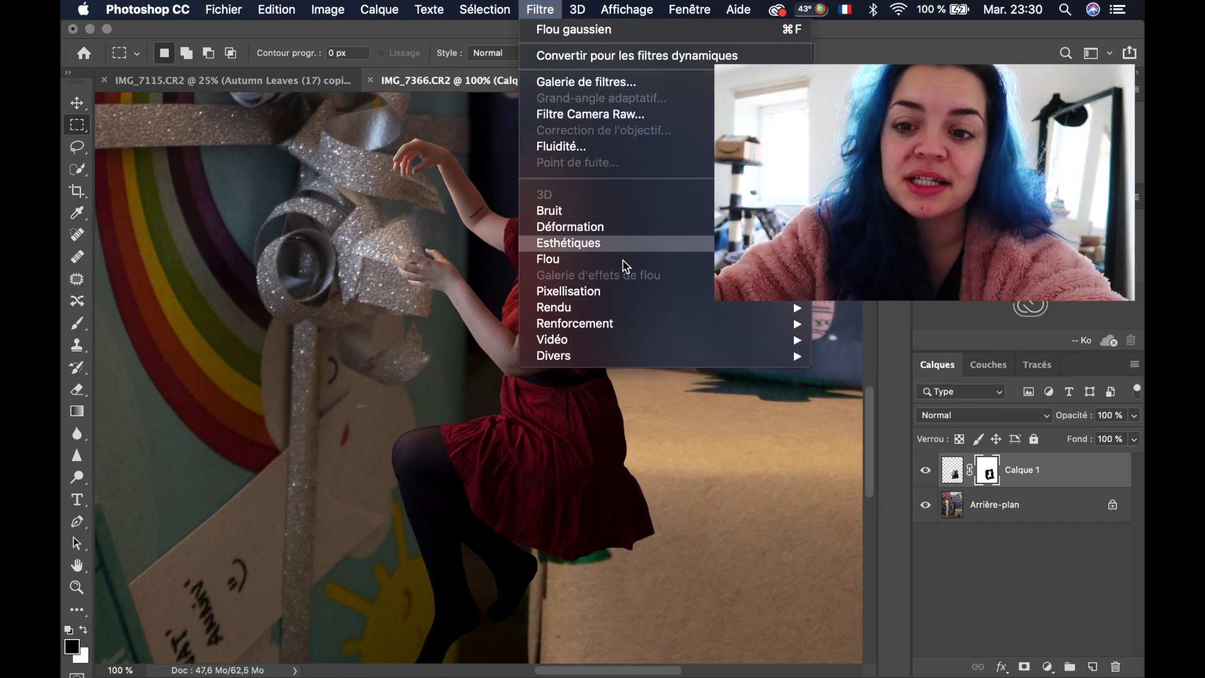
mouse_move(622, 261)
click(904, 339)
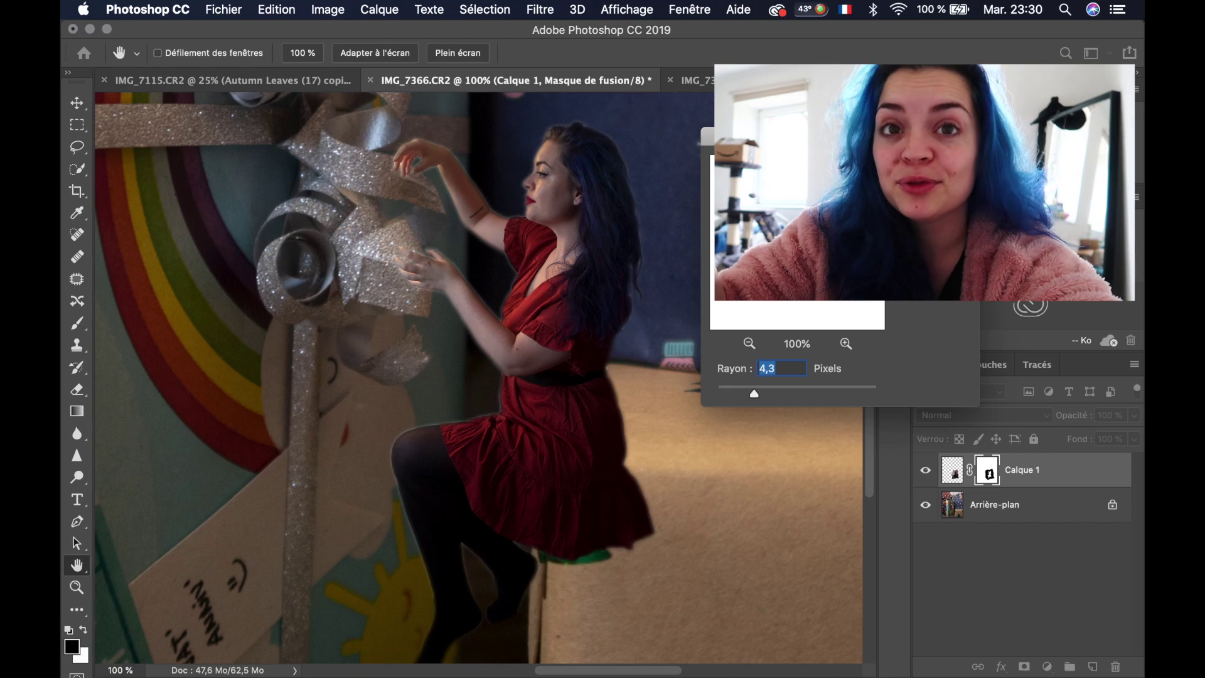
key(Return)
Apply a 0.5-pixel Gaussian Blur to the image of the woman on Calque 1
click(950, 469)
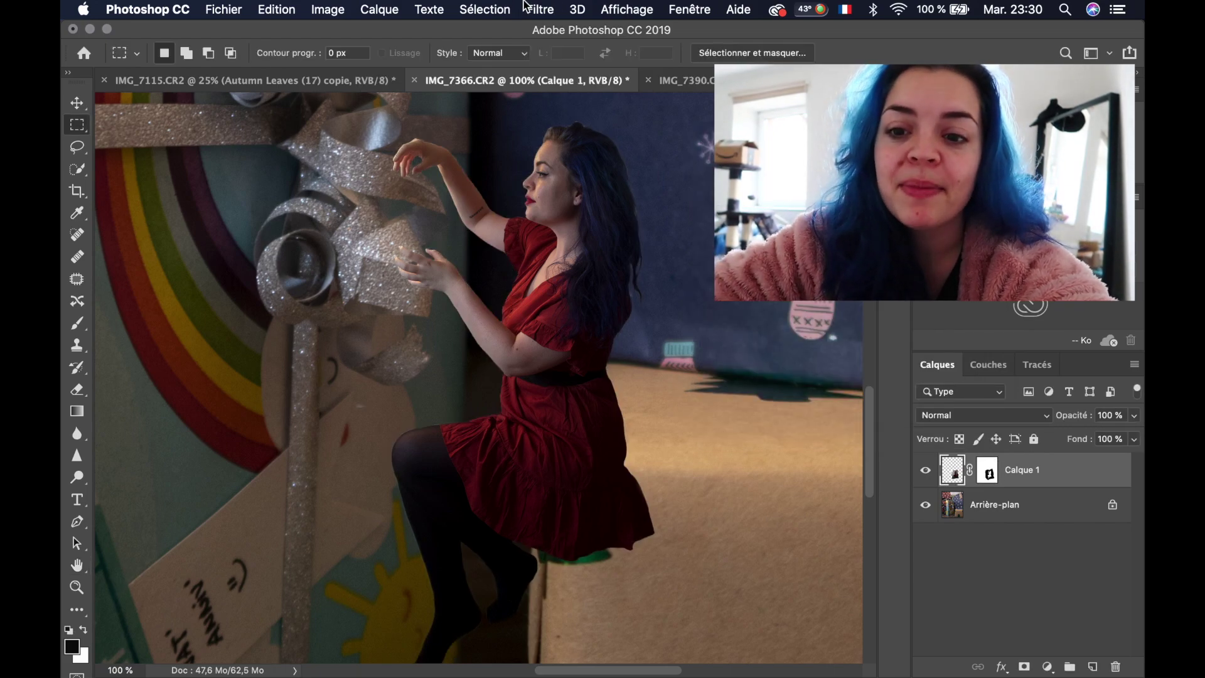
click(527, 7)
mouse_move(635, 263)
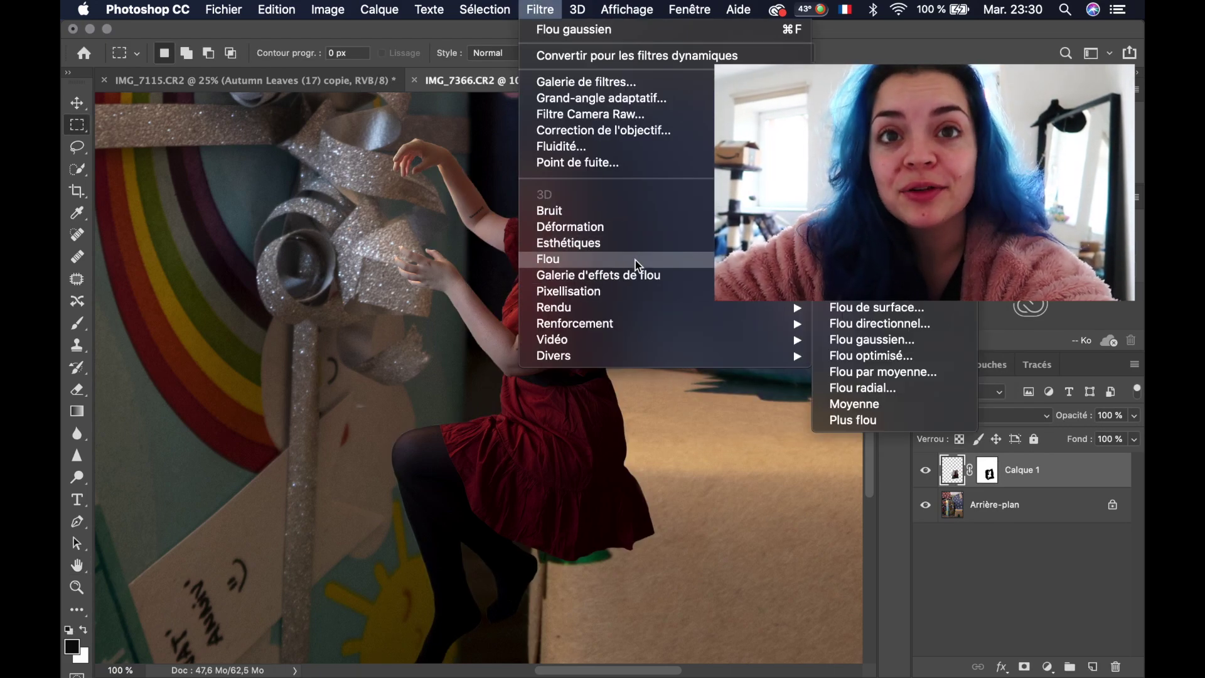
click(927, 342)
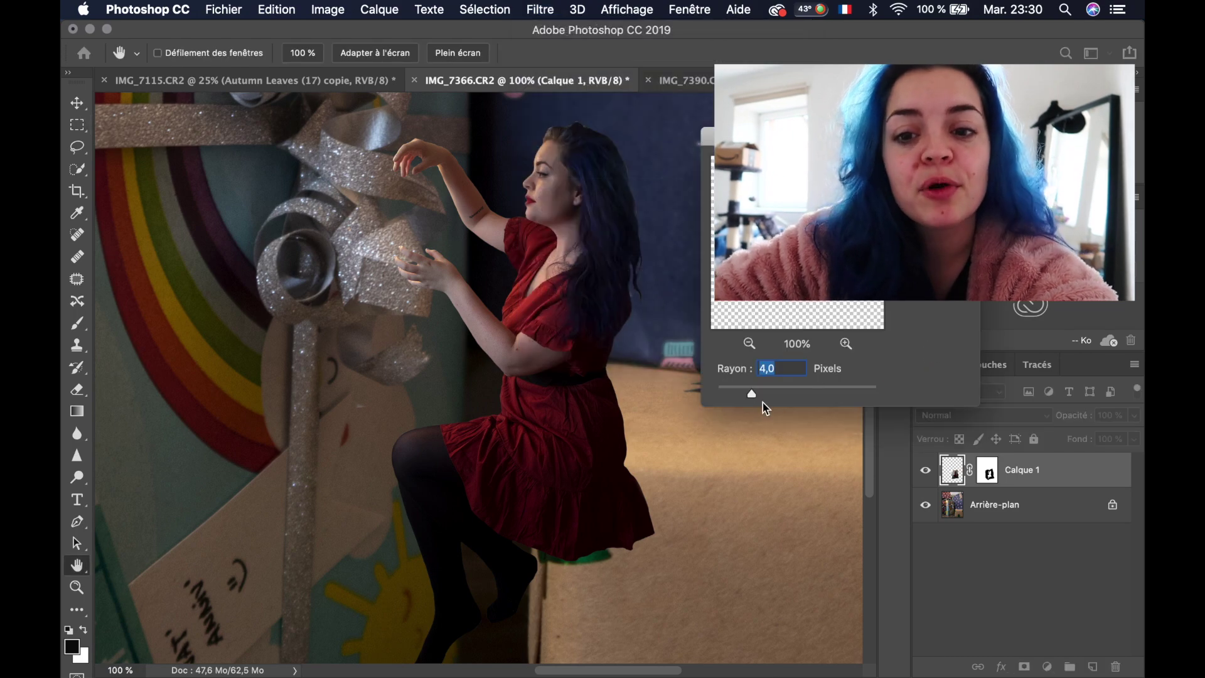
drag(753, 396, 729, 394)
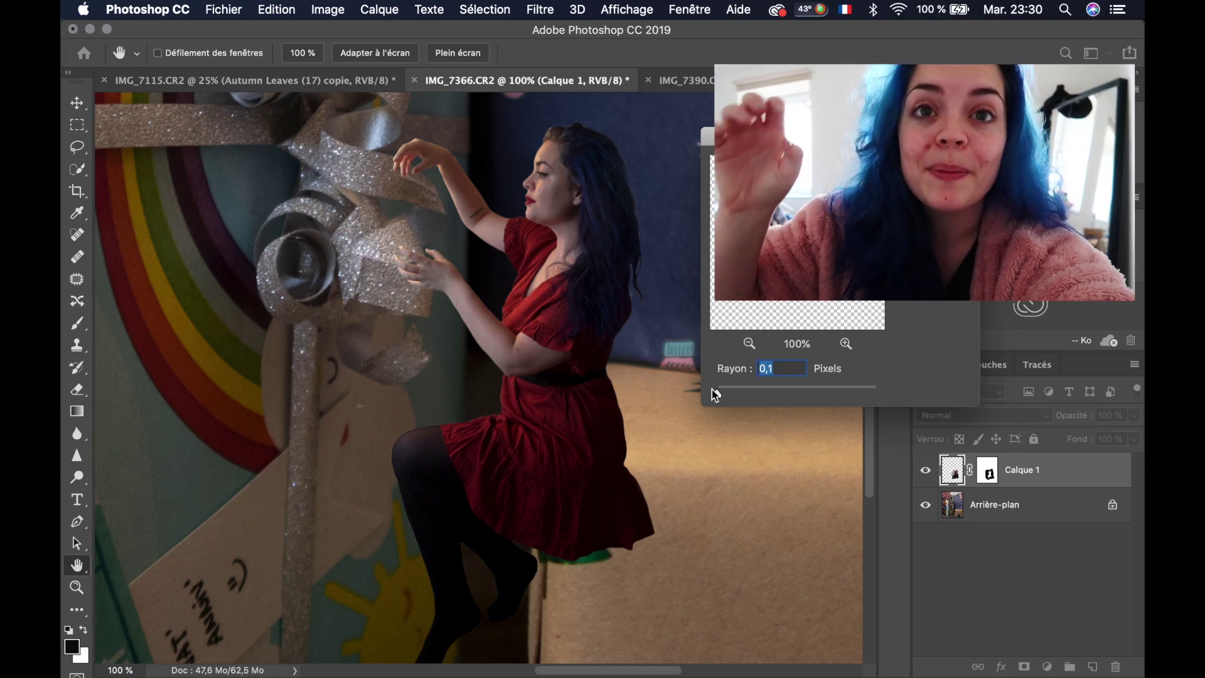
drag(715, 394, 722, 394)
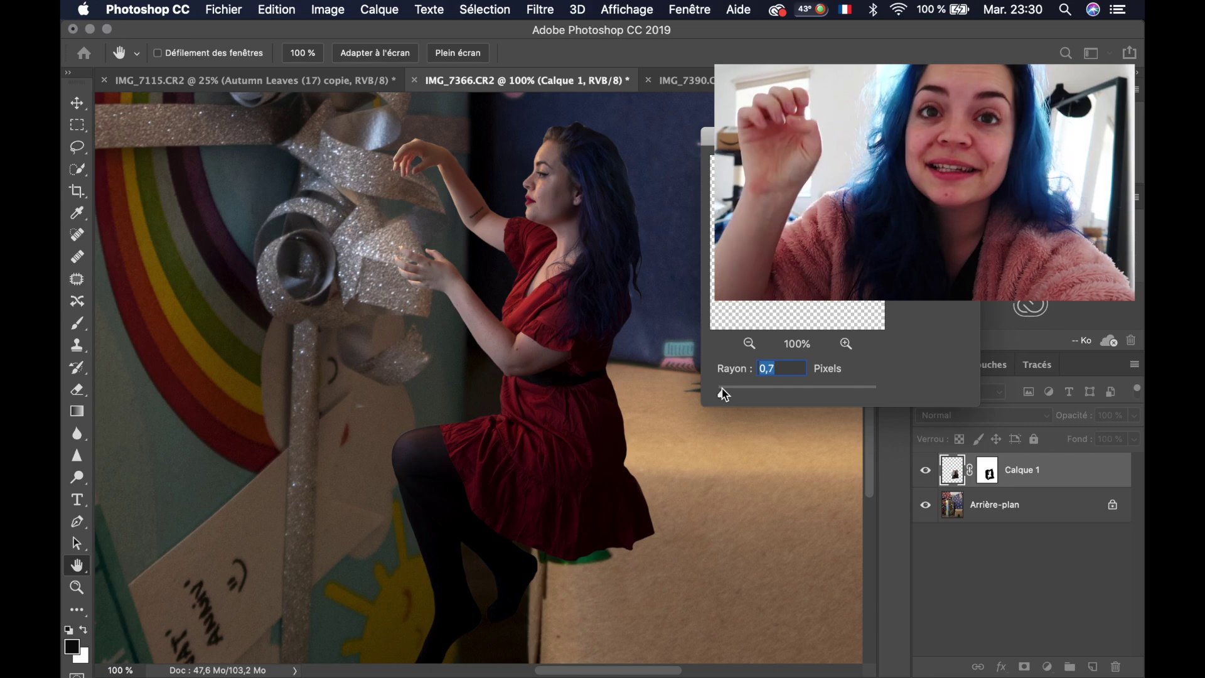
drag(721, 394, 721, 394)
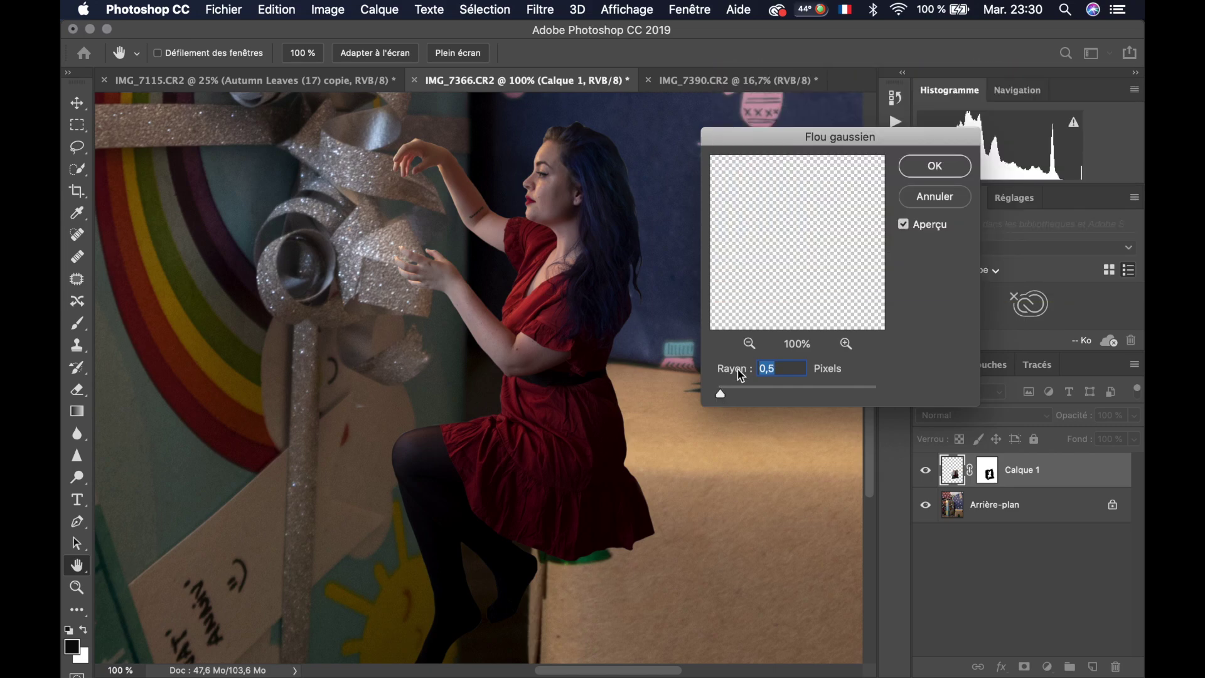
click(934, 170)
key(m)
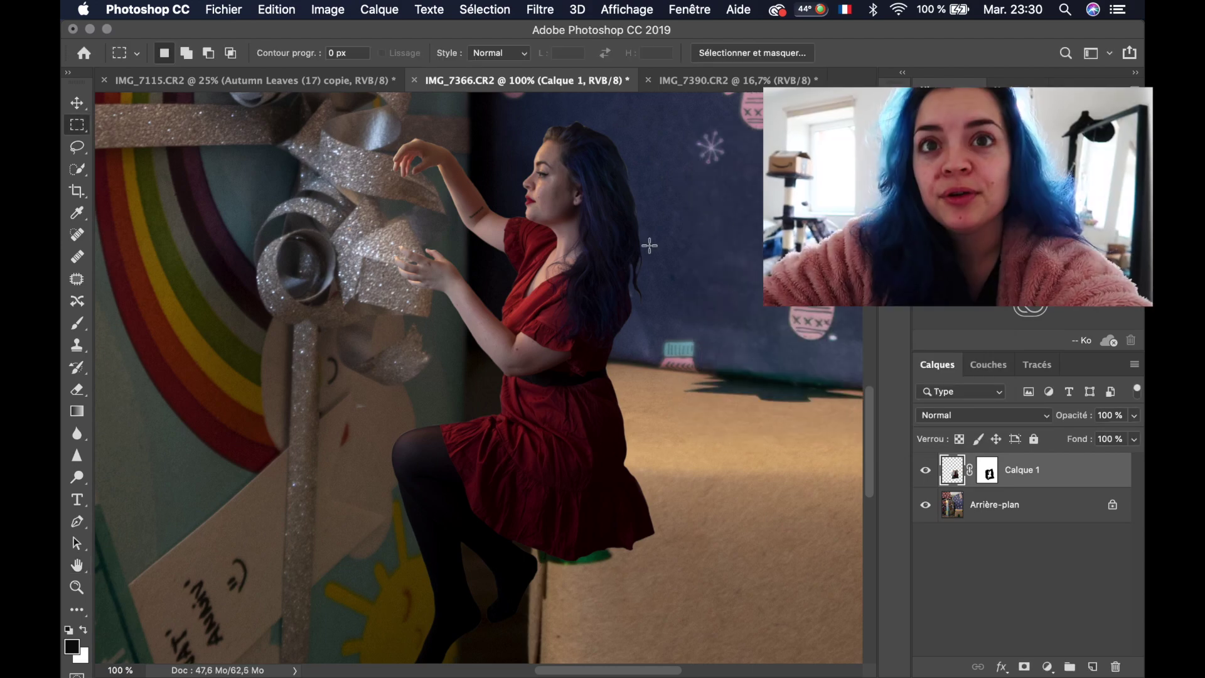
Hide the raised hand's fingertips behind the silver ribbon's edge by painting black on Calque 1's mask with a 42 px brush
key(super+plus)
key(super+plus)
key(super+plus)
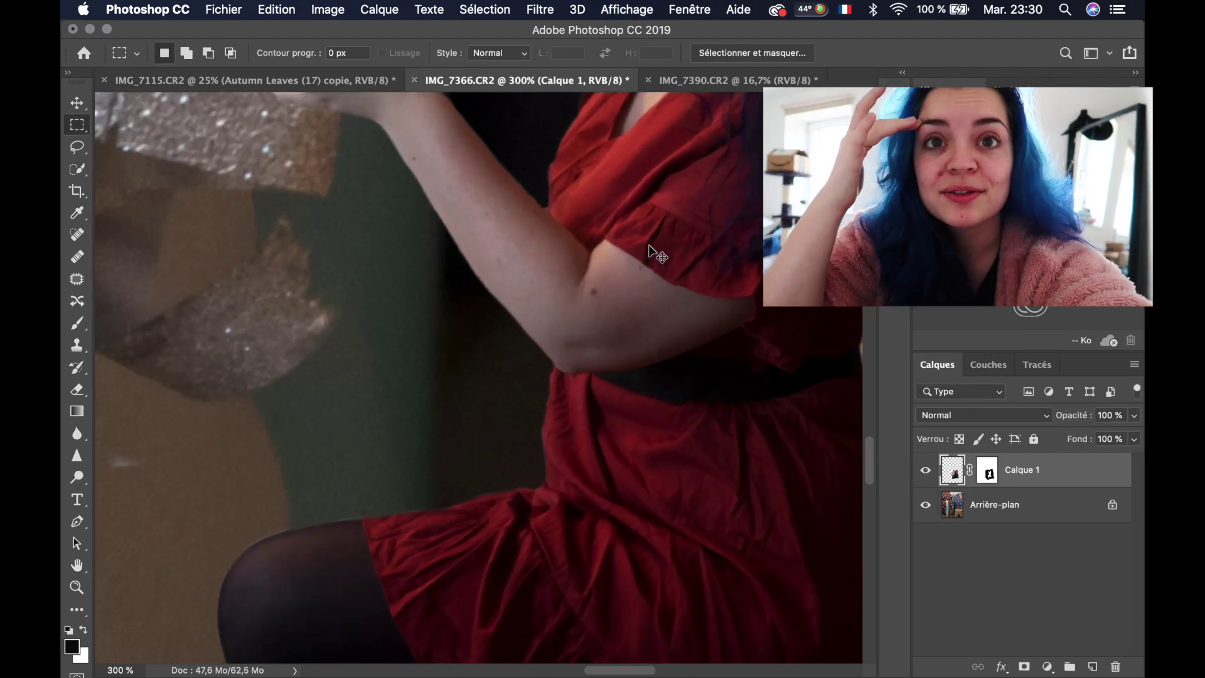
scroll(649, 246, up, 6)
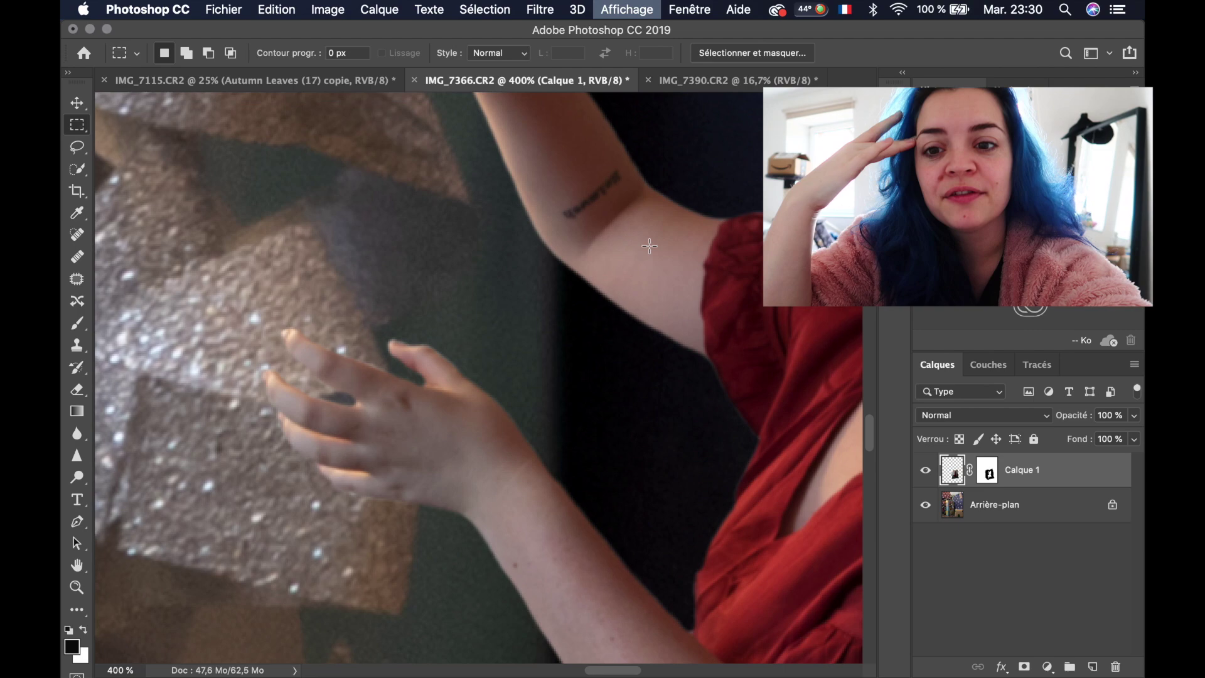
scroll(649, 246, up, 2)
scroll(649, 246, up, 4)
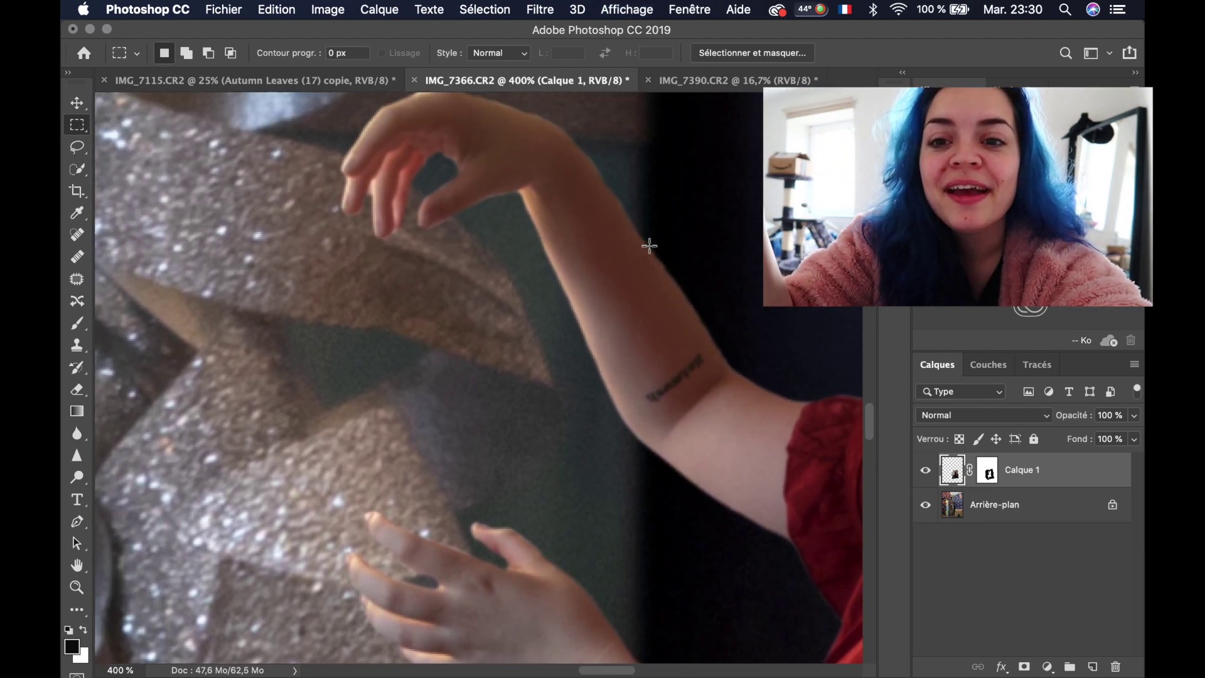
key(b)
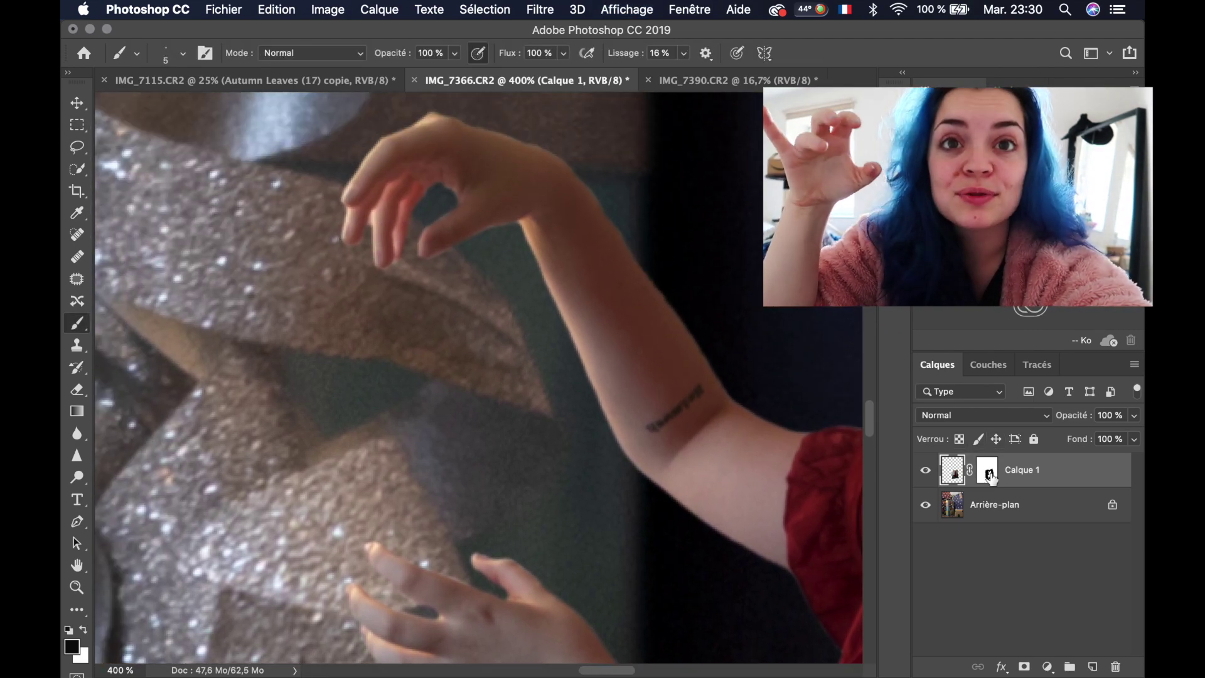
click(989, 476)
click(186, 56)
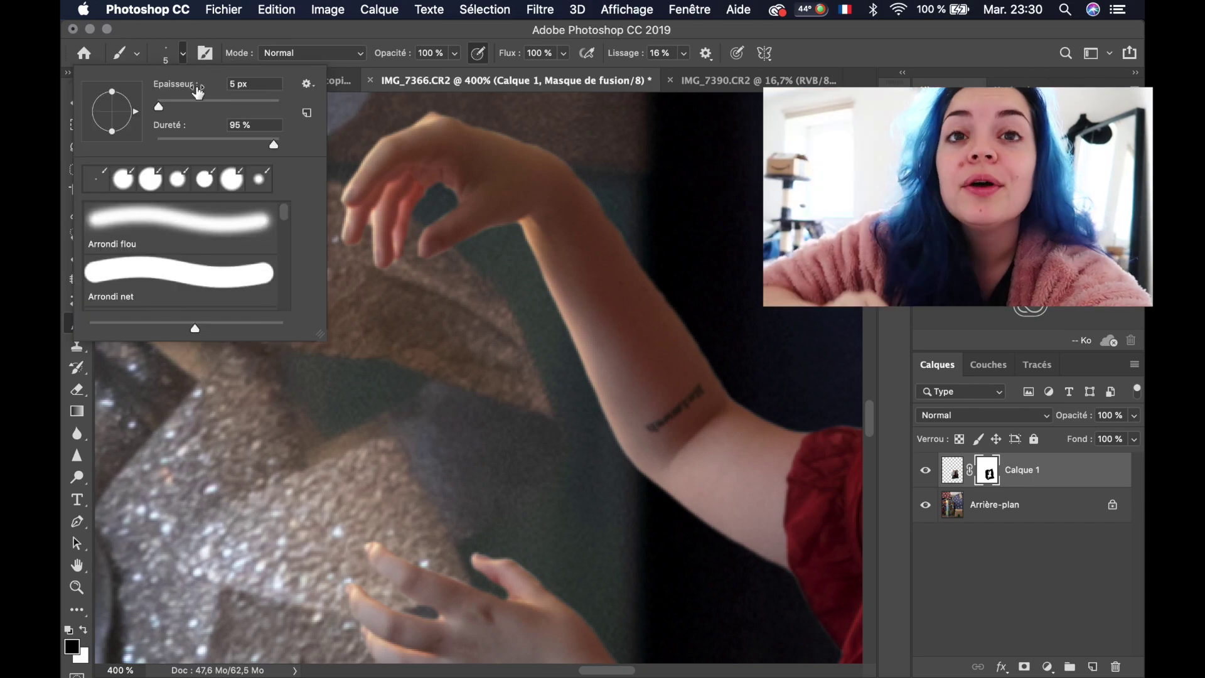
drag(444, 289, 326, 227)
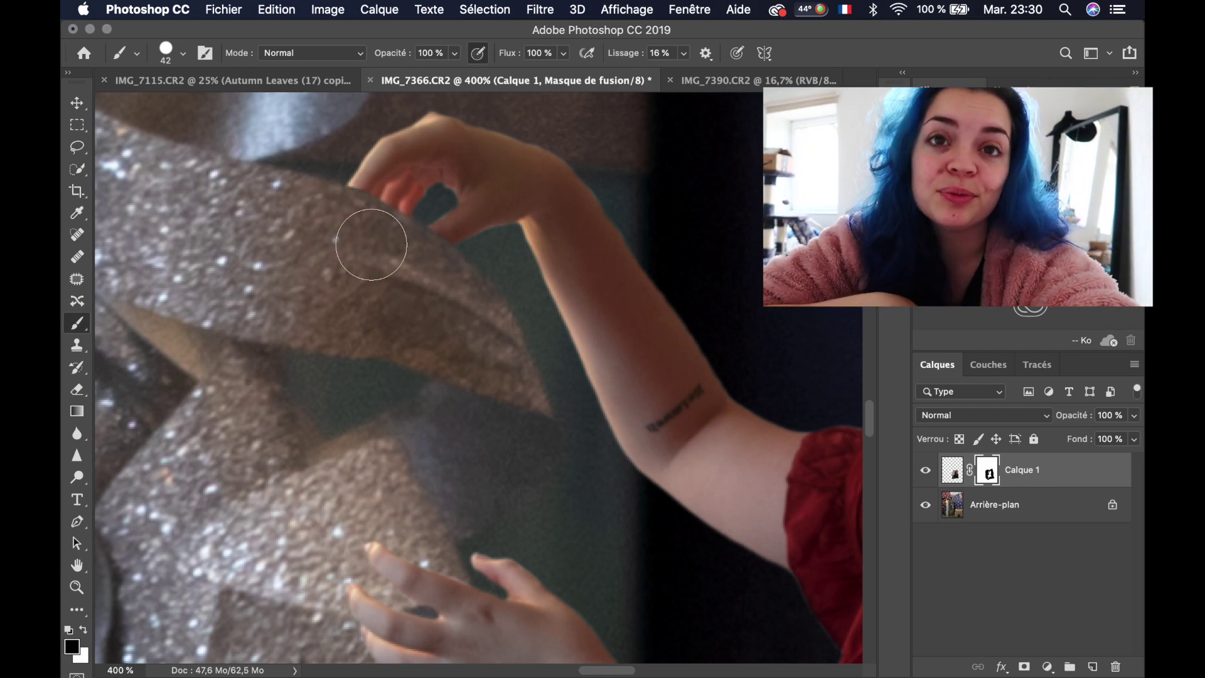
Reduce the brush to 12 px and refine the mask where the raised hand's thumb and fingers meet the ribbon, alternating white and black
click(182, 54)
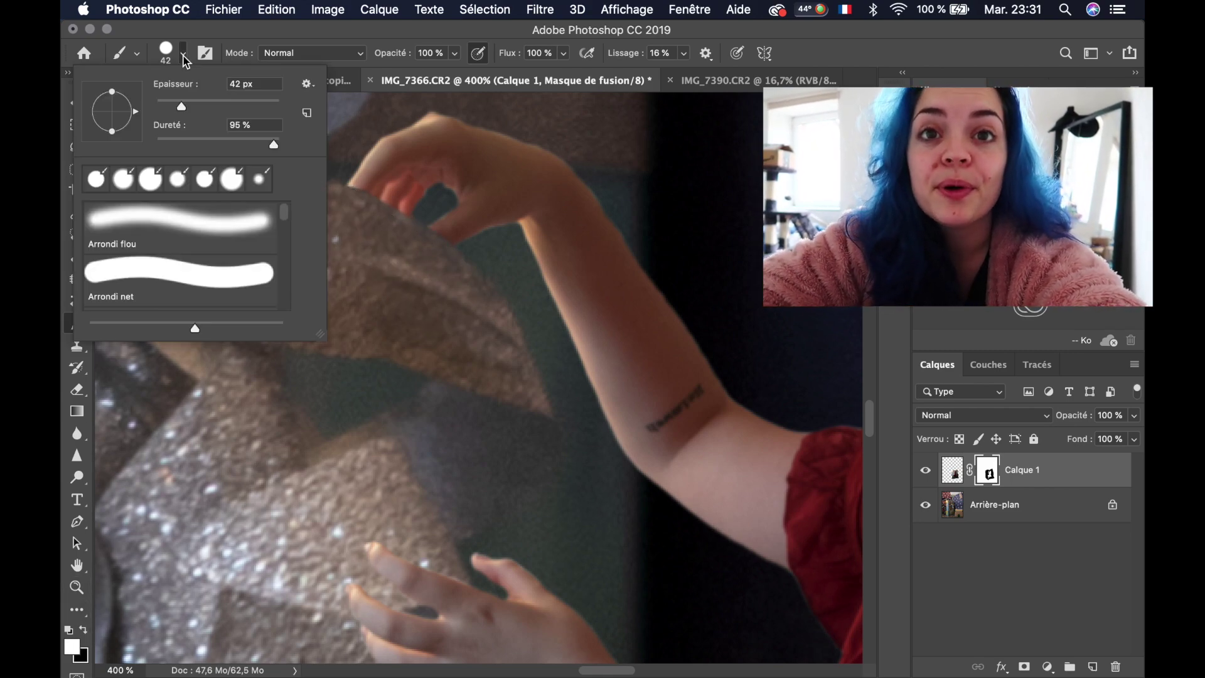
text(23)
key(Return)
click(182, 53)
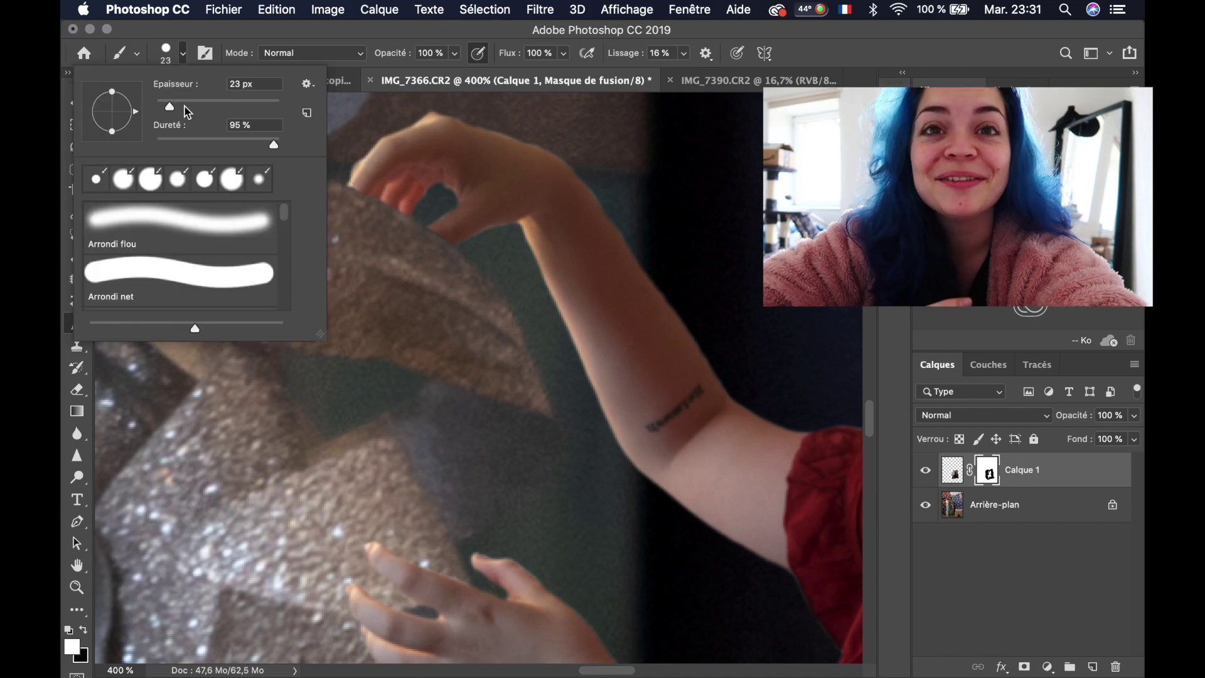
drag(167, 106, 164, 106)
key(Return)
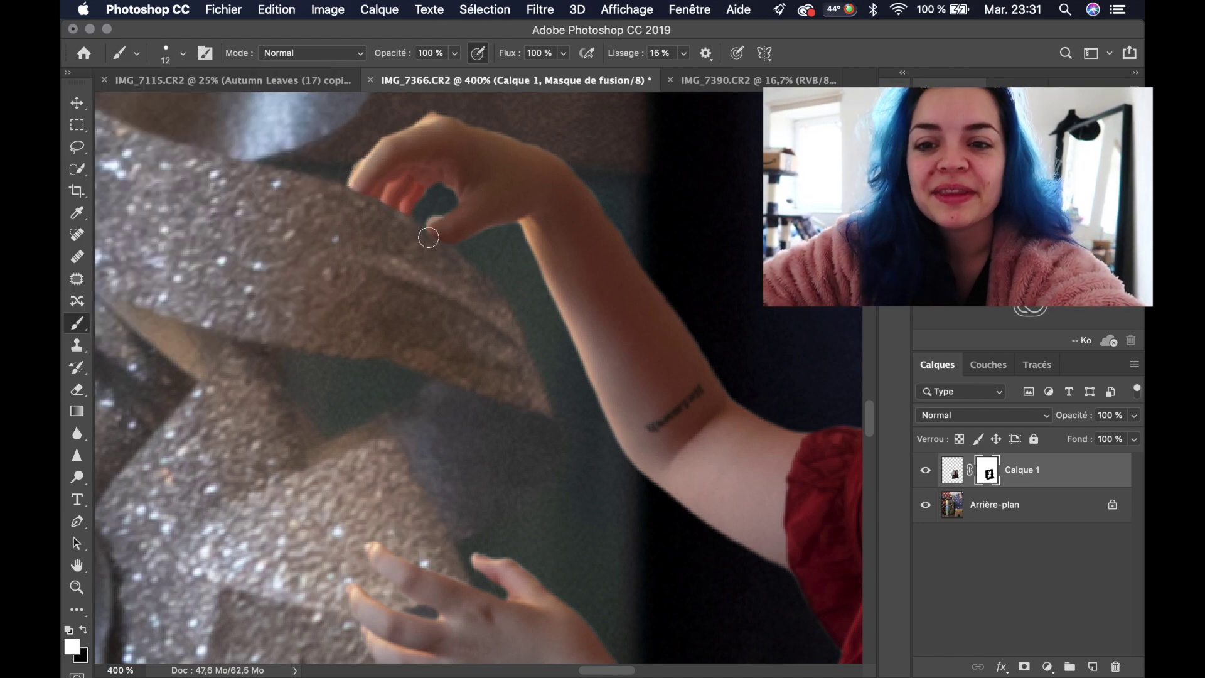
key(x)
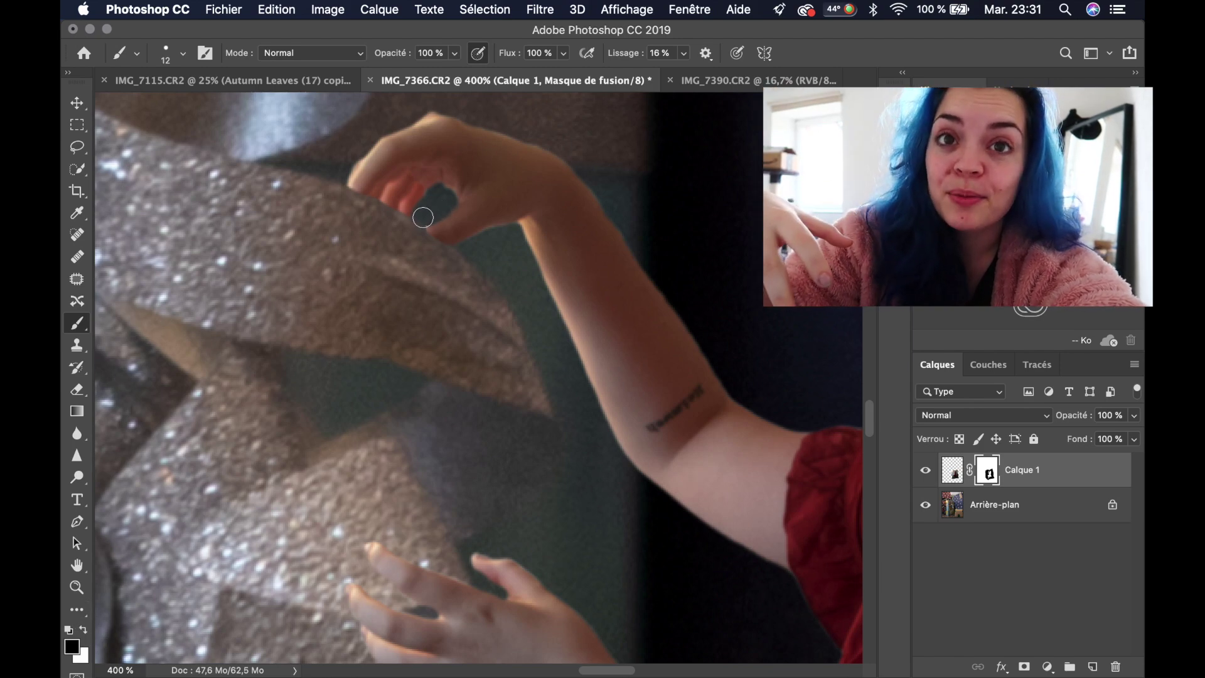
scroll(460, 378, down, 3)
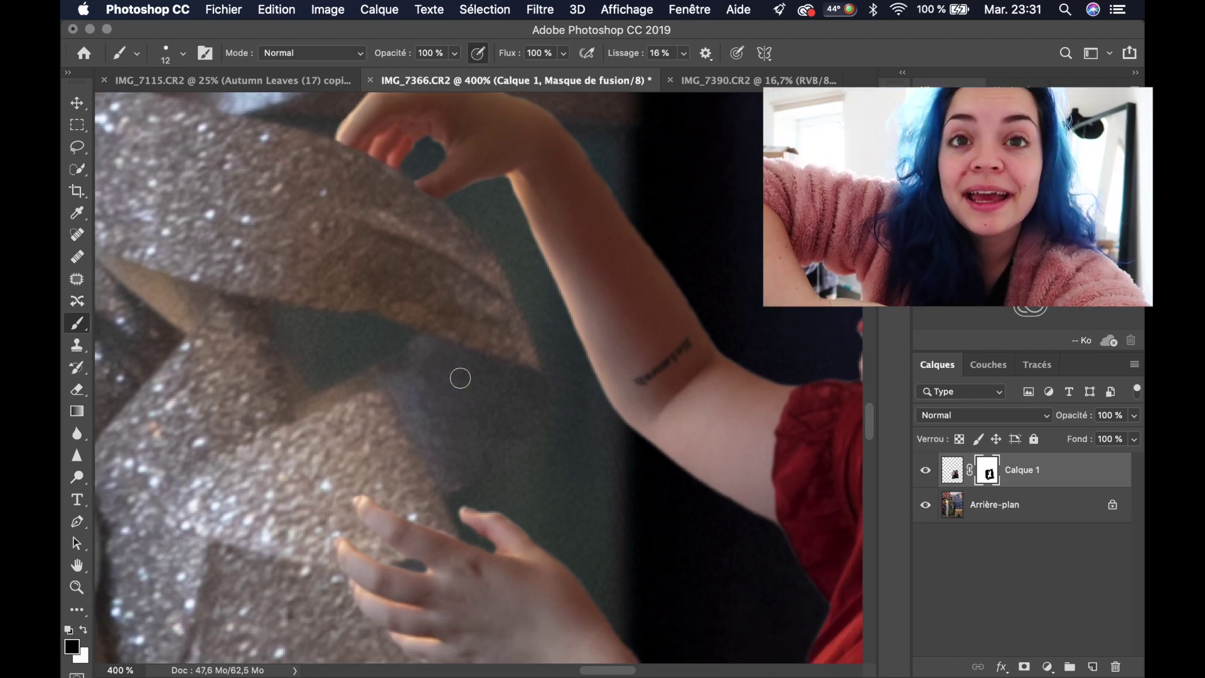
click(84, 631)
mouse_move(415, 189)
mouse_down()
mouse_move(441, 215)
mouse_move(399, 231)
mouse_move(389, 204)
mouse_move(398, 177)
mouse_up()
click(85, 630)
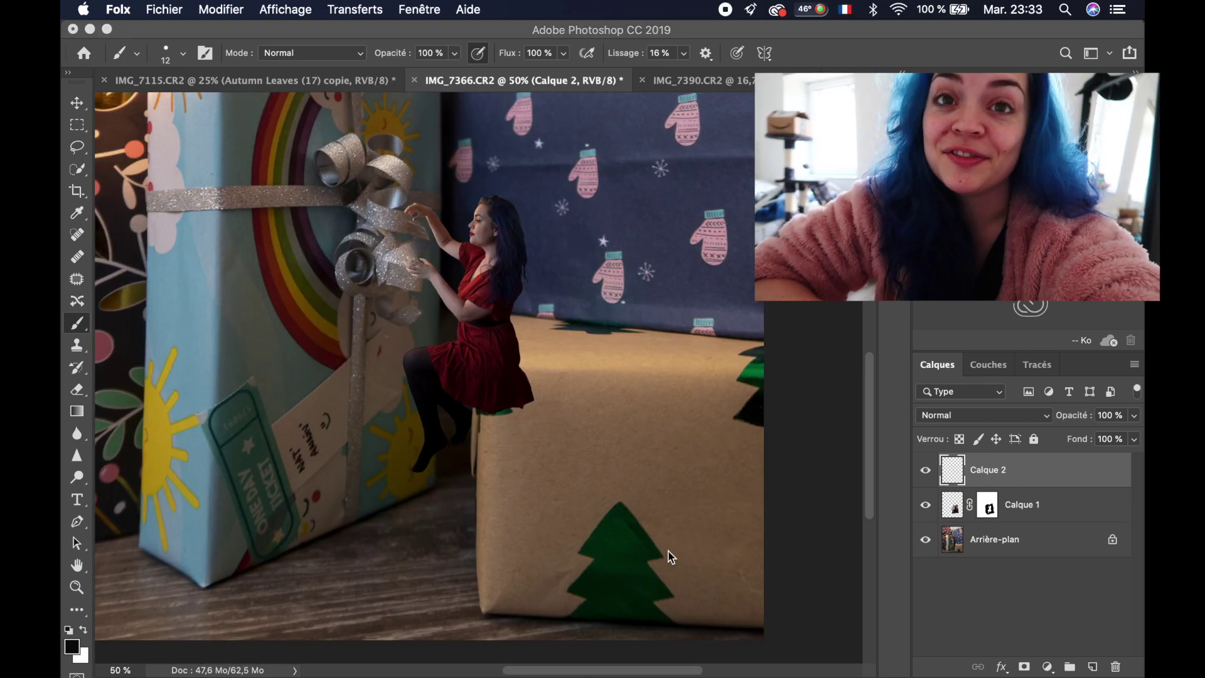
Sample a dark brown shadow tone near the base of the kraft gift and set the brush to 100 px with 62% hardness
click(563, 523)
key(i)
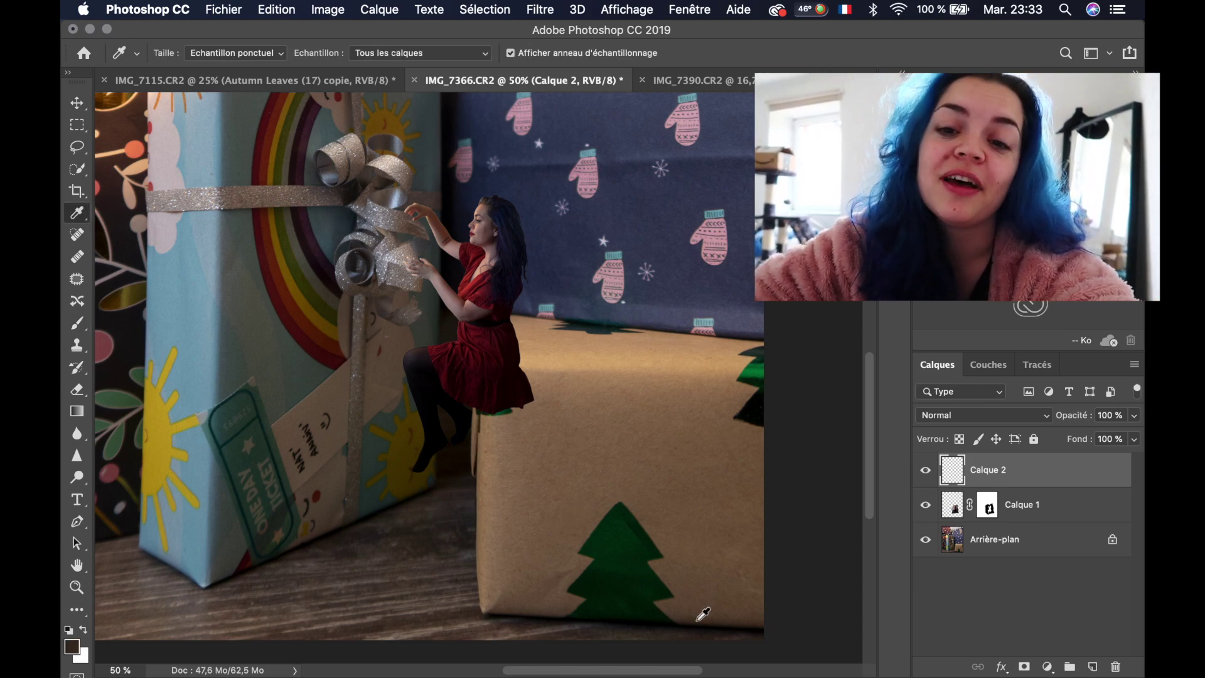
key(b)
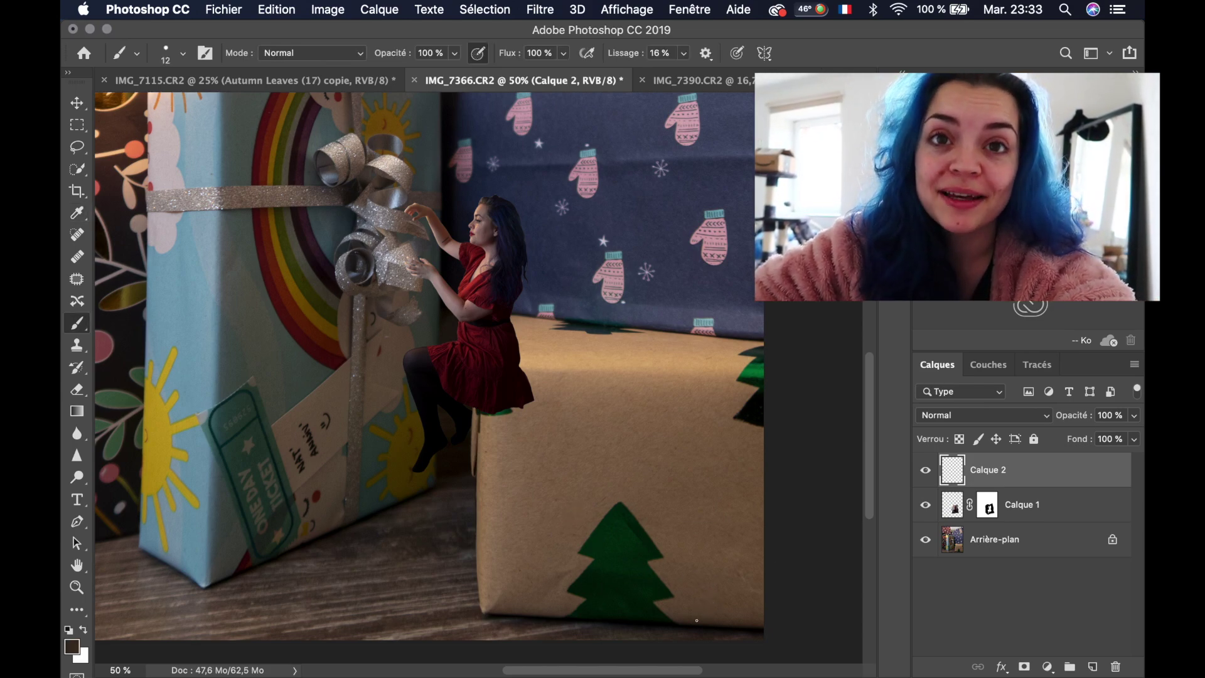
click(185, 57)
drag(201, 106, 214, 108)
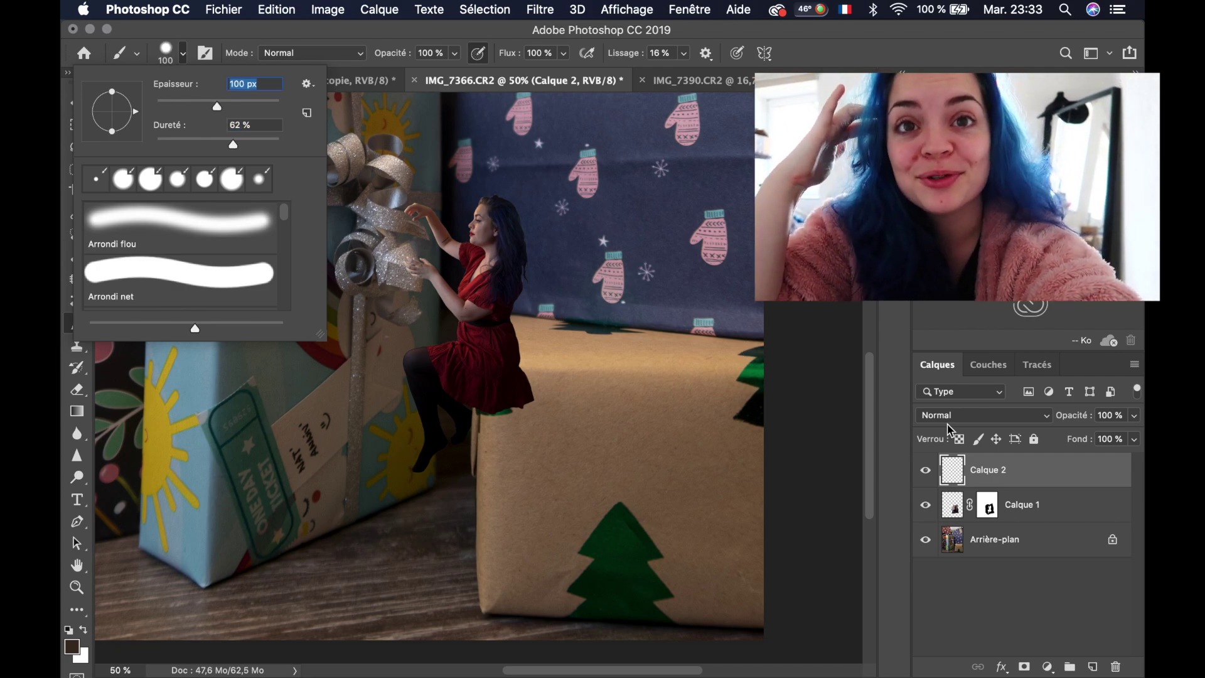
Place Calque 2 beneath Calque 1 and paint a dark brown shadow stroke behind the woman across the kraft gift with a 330 px brush
click(997, 471)
drag(998, 470, 997, 519)
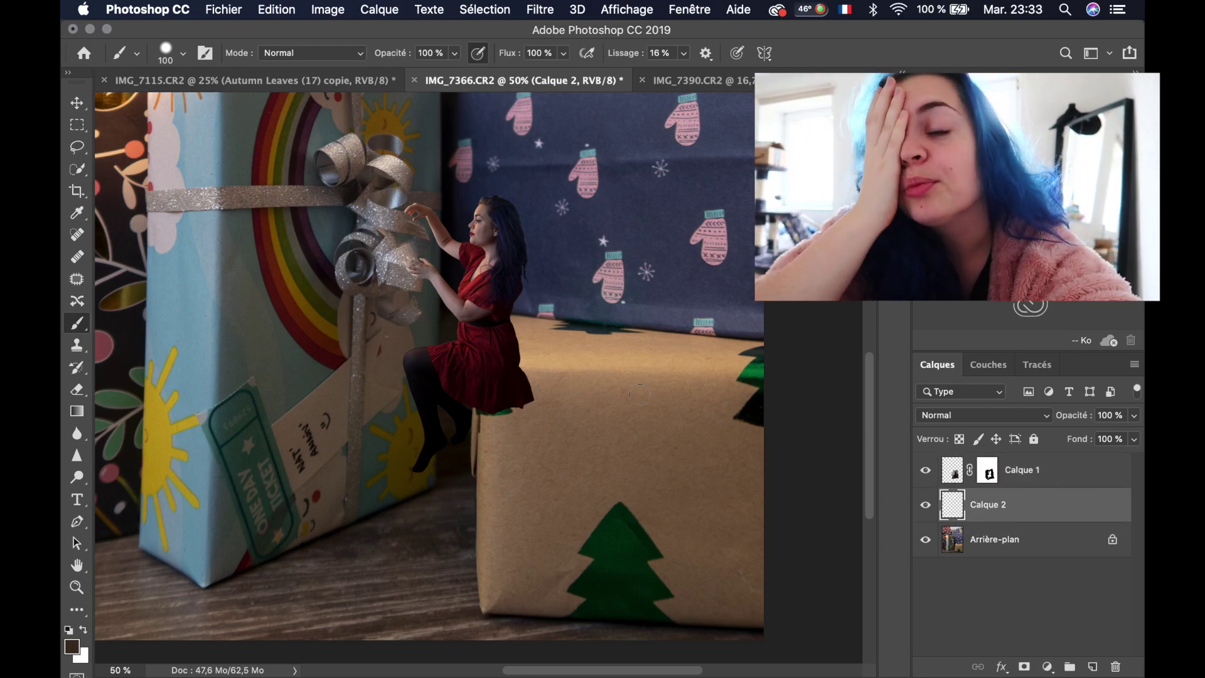
click(185, 54)
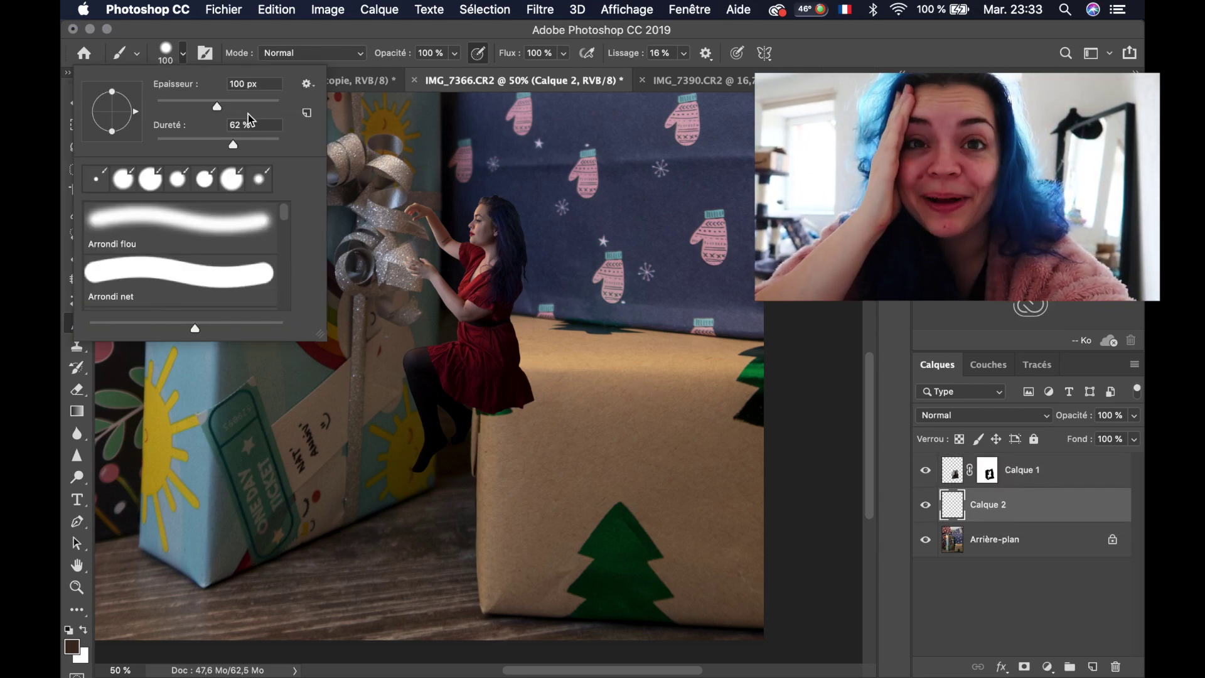
click(249, 102)
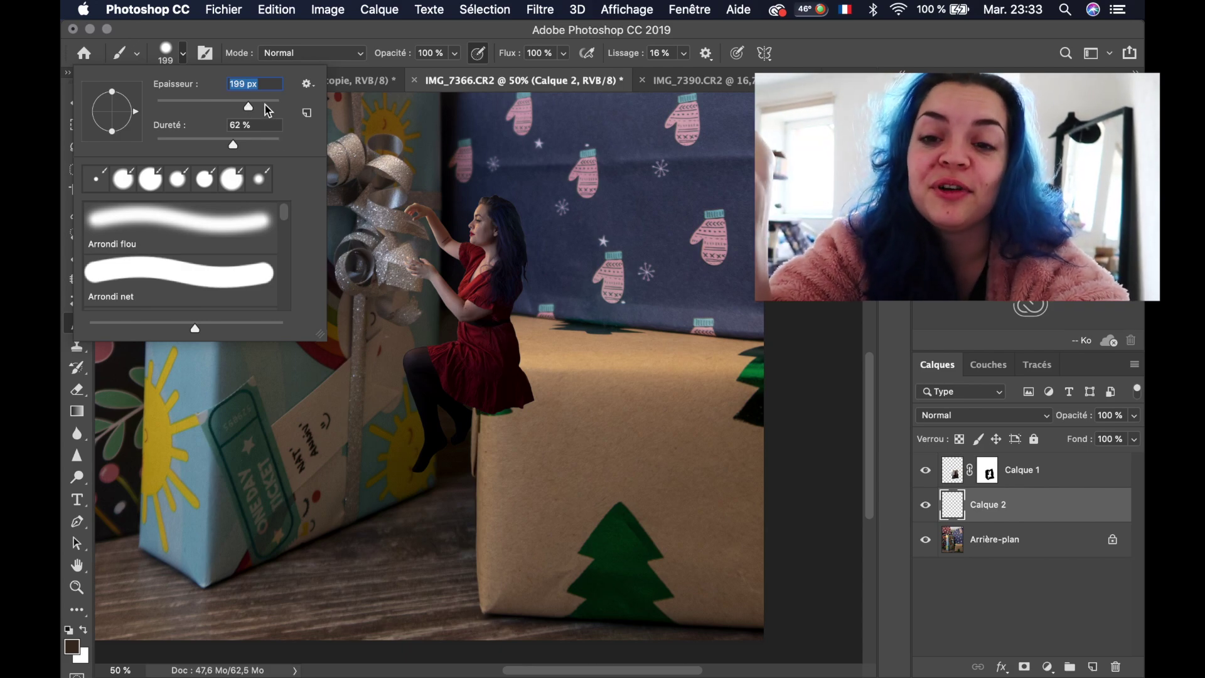
click(267, 107)
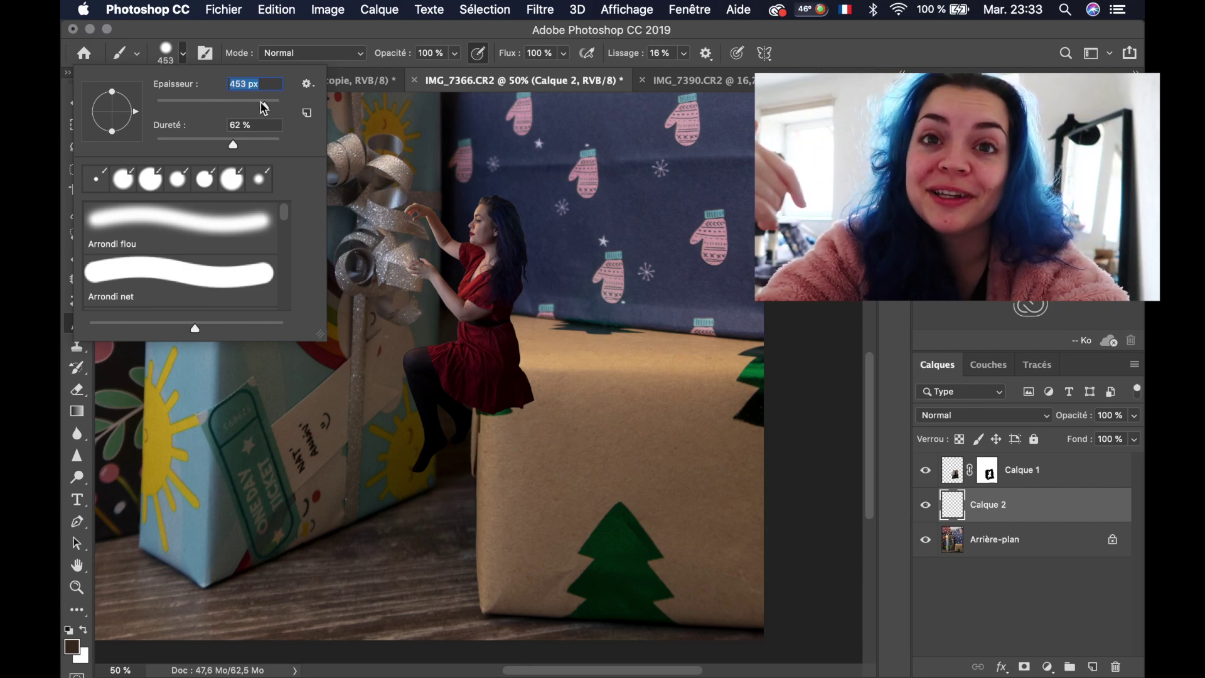
drag(261, 104, 257, 104)
drag(504, 362, 666, 342)
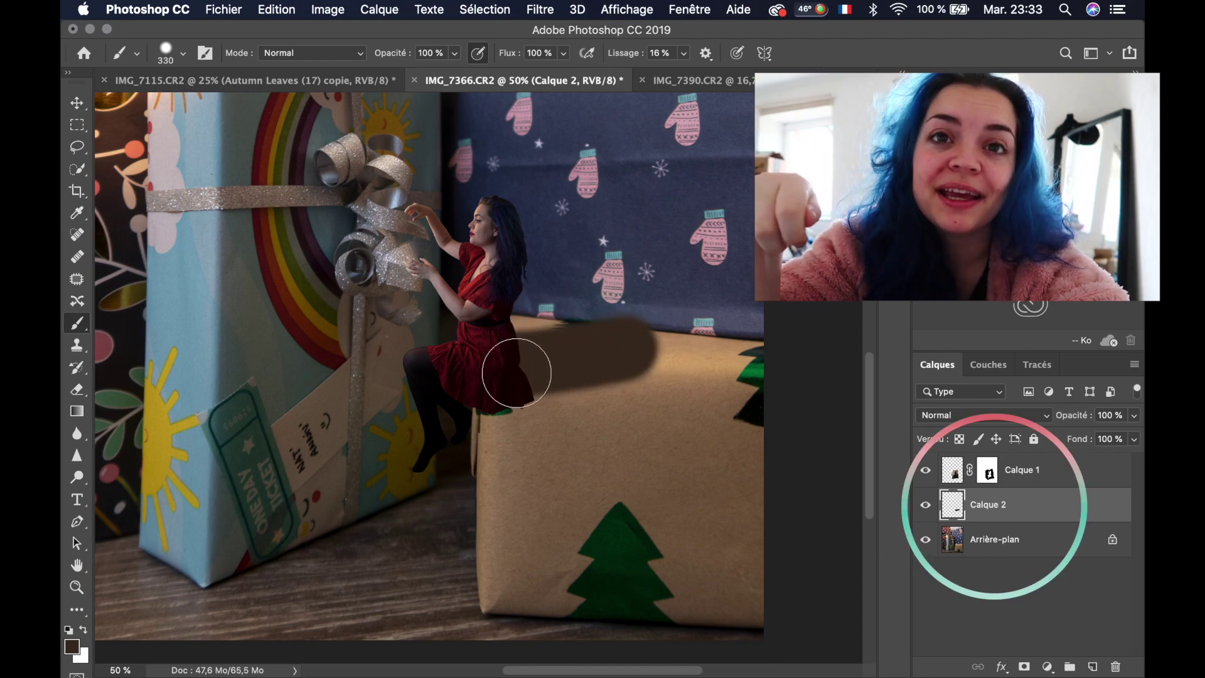
Lower the brush hardness to 36%, try a diagonal shadow stroke down the front of the kraft gift and undo it
click(137, 54)
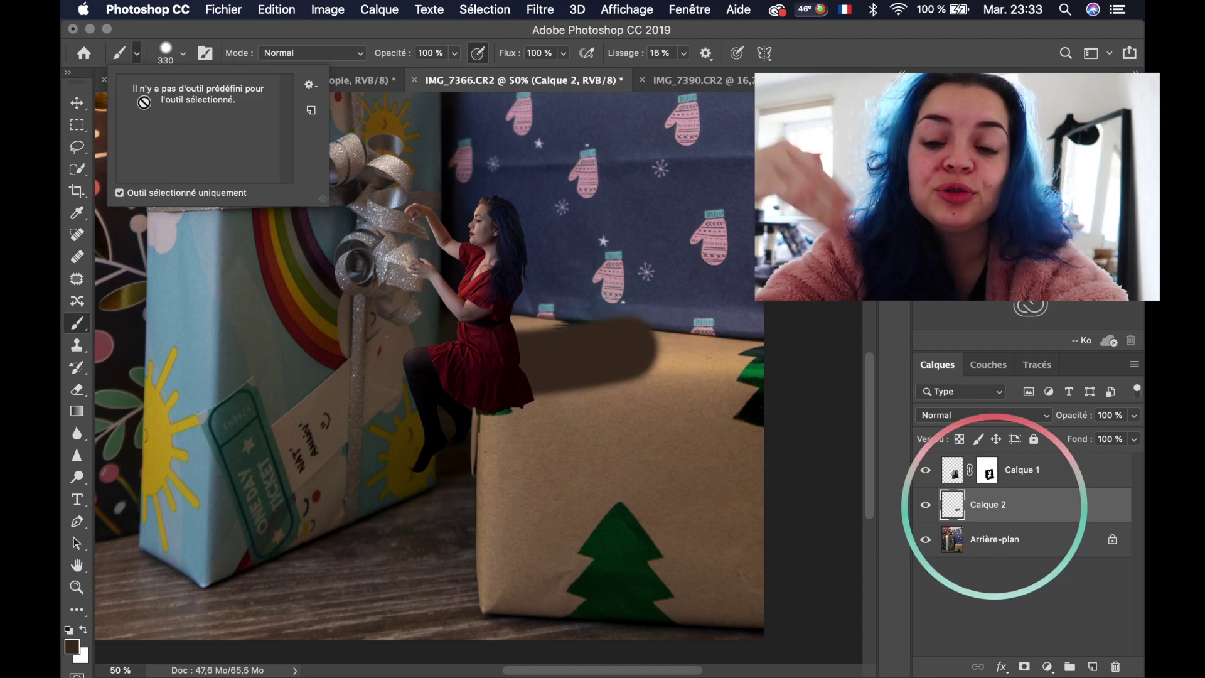
click(165, 55)
click(183, 54)
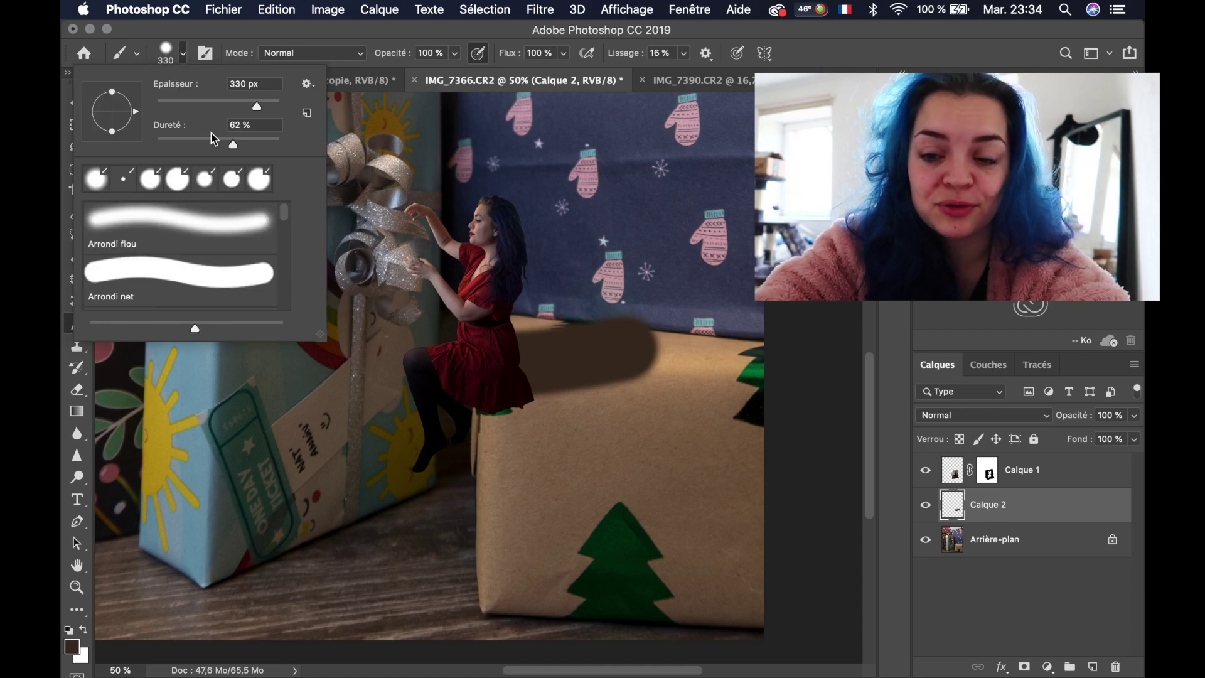
drag(214, 139, 200, 140)
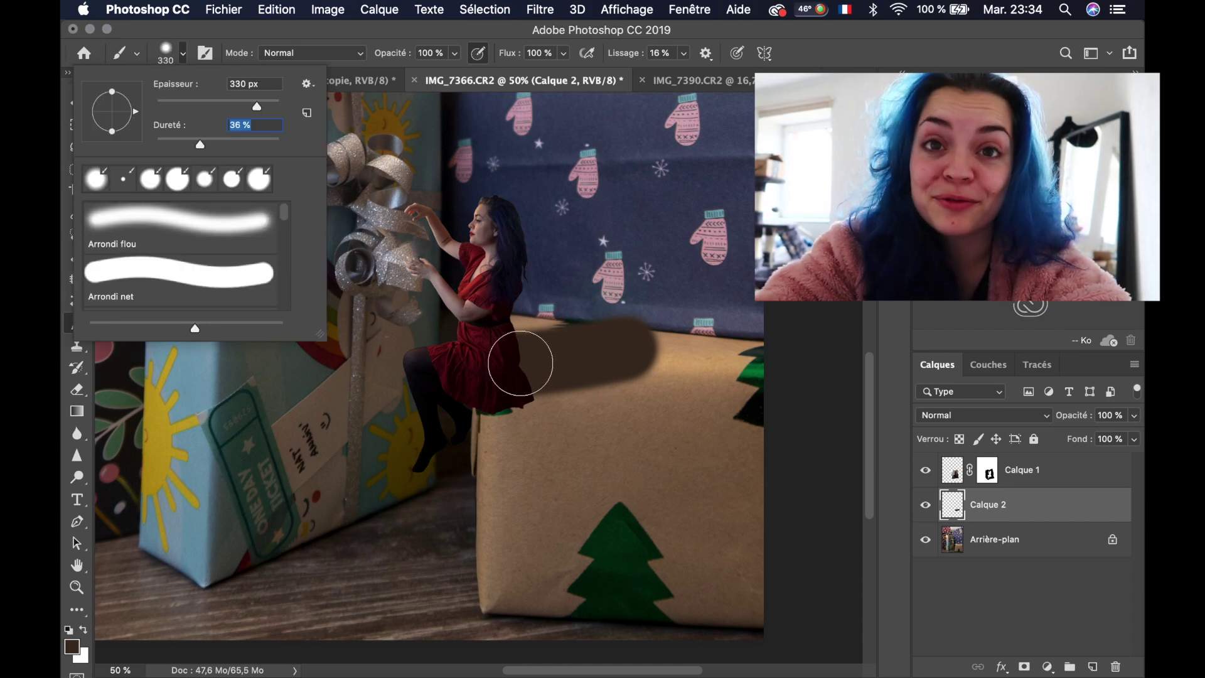
mouse_move(512, 367)
mouse_down()
mouse_move(545, 393)
mouse_move(605, 488)
mouse_up()
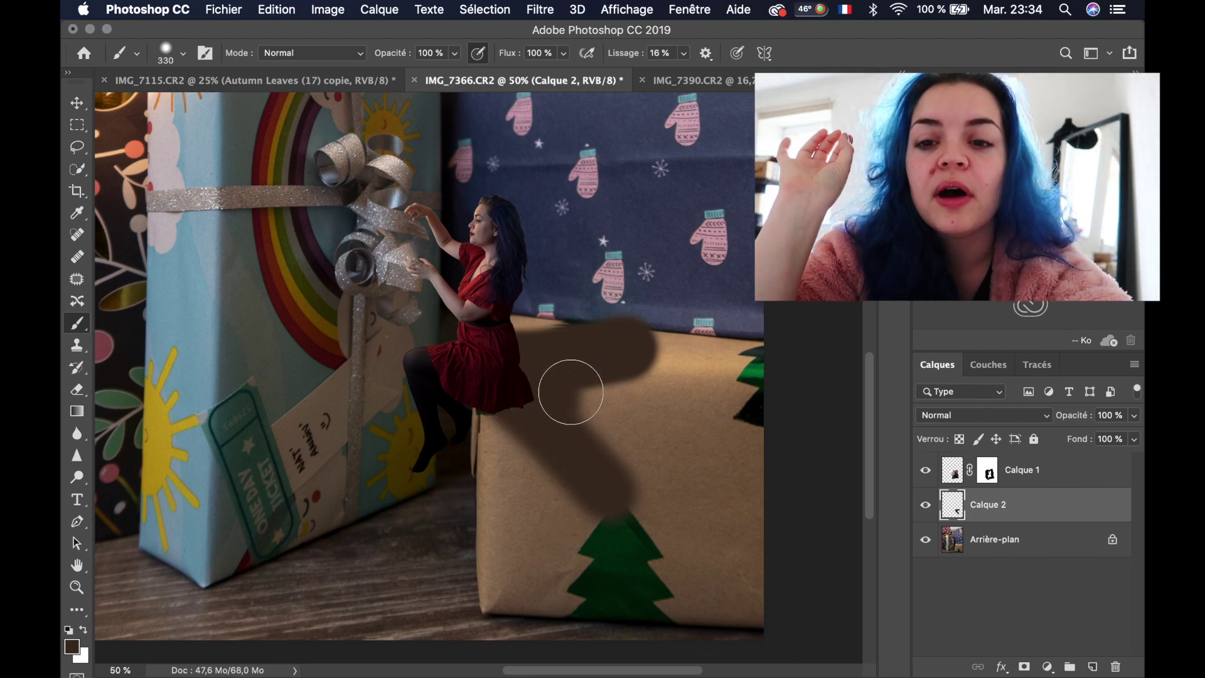
key(super+z)
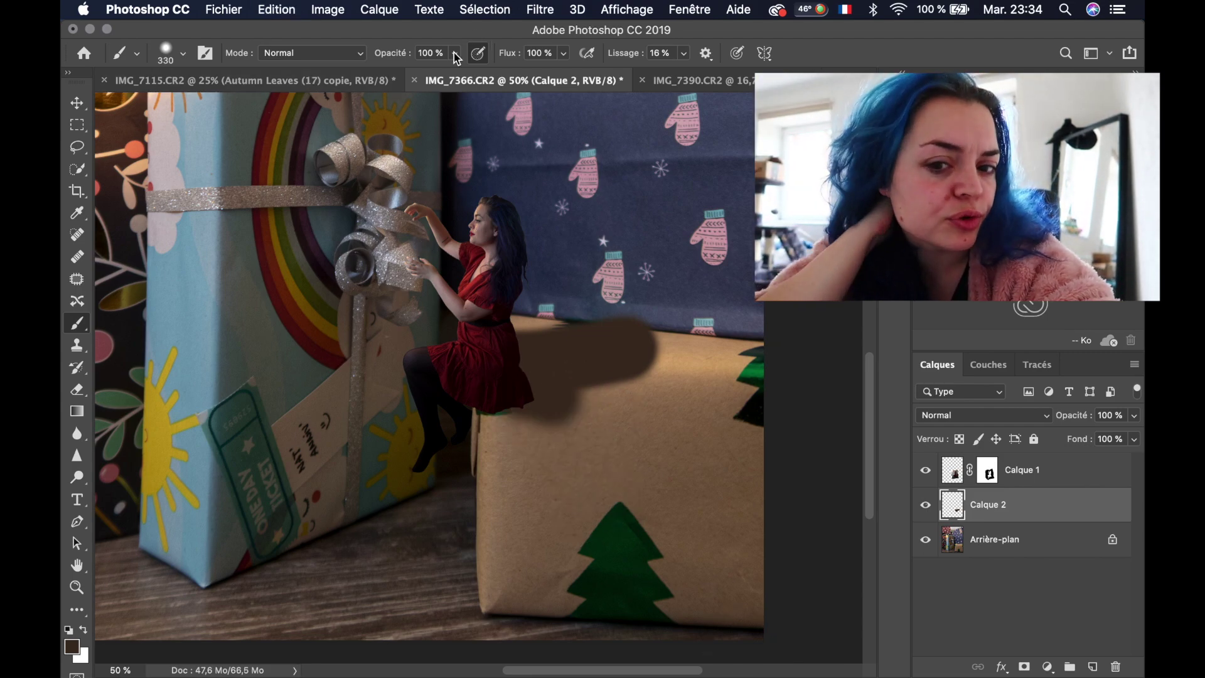
Lower the brush opacity to 38% and build up a lighter shadow from the skirt diagonally down the kraft gift
click(456, 55)
drag(532, 395, 562, 441)
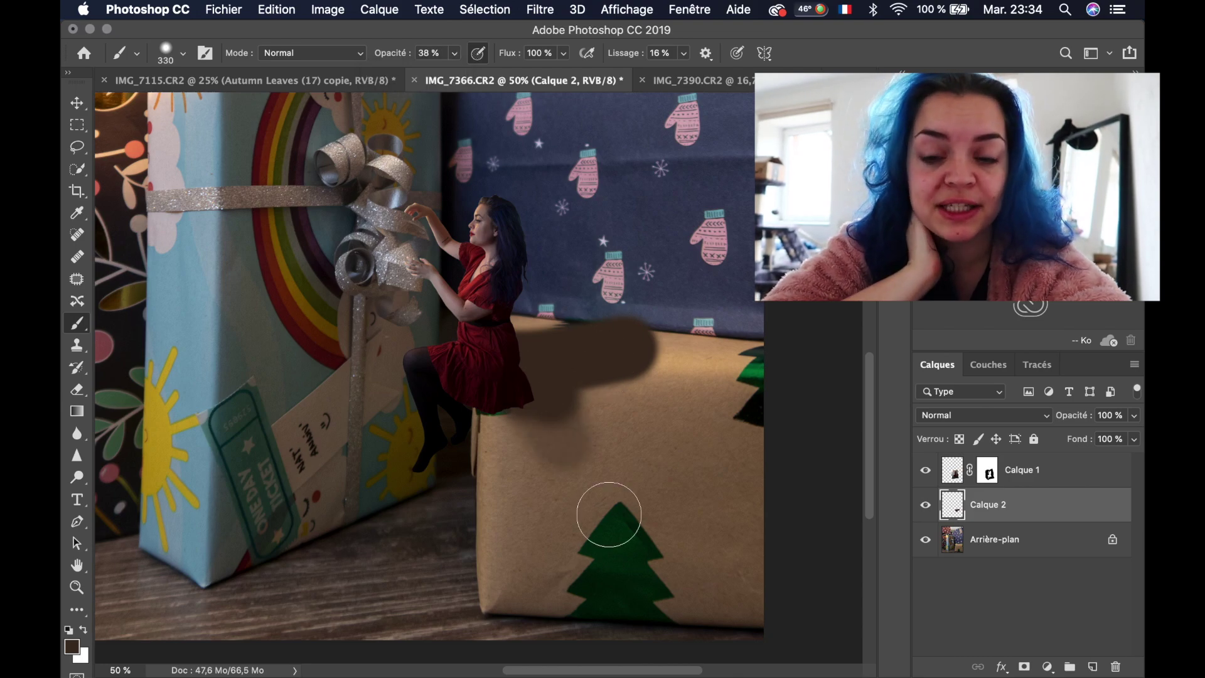
drag(520, 379, 607, 457)
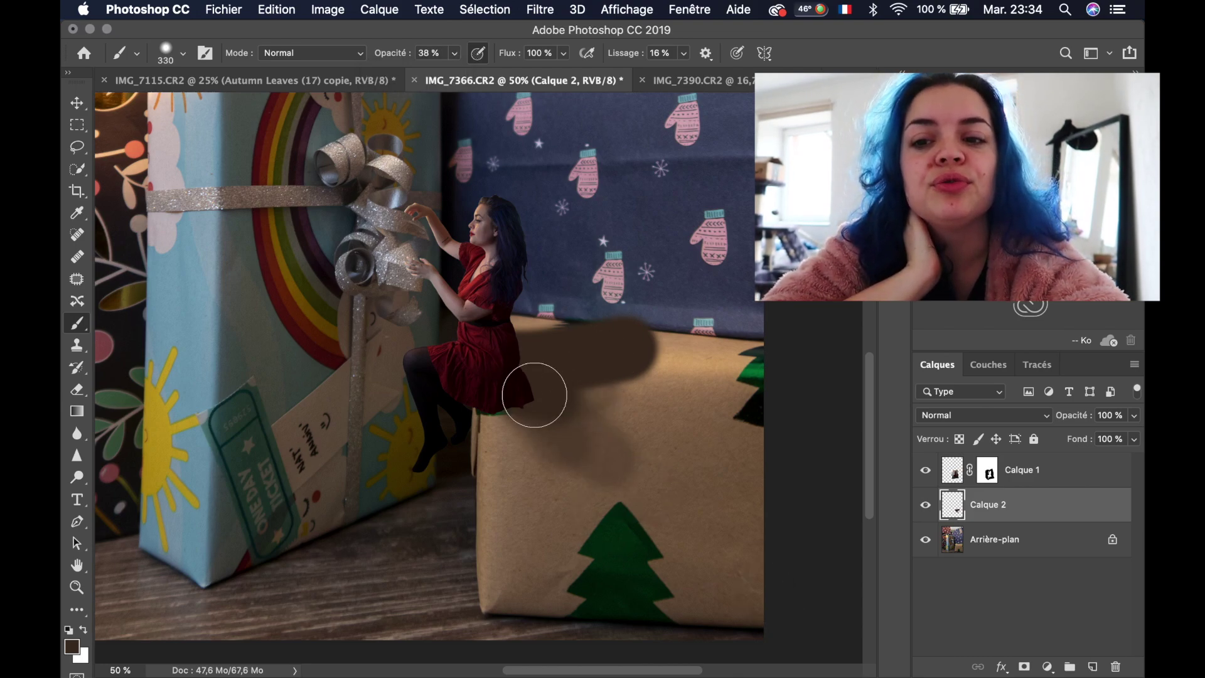
drag(554, 383, 623, 432)
drag(526, 398, 568, 489)
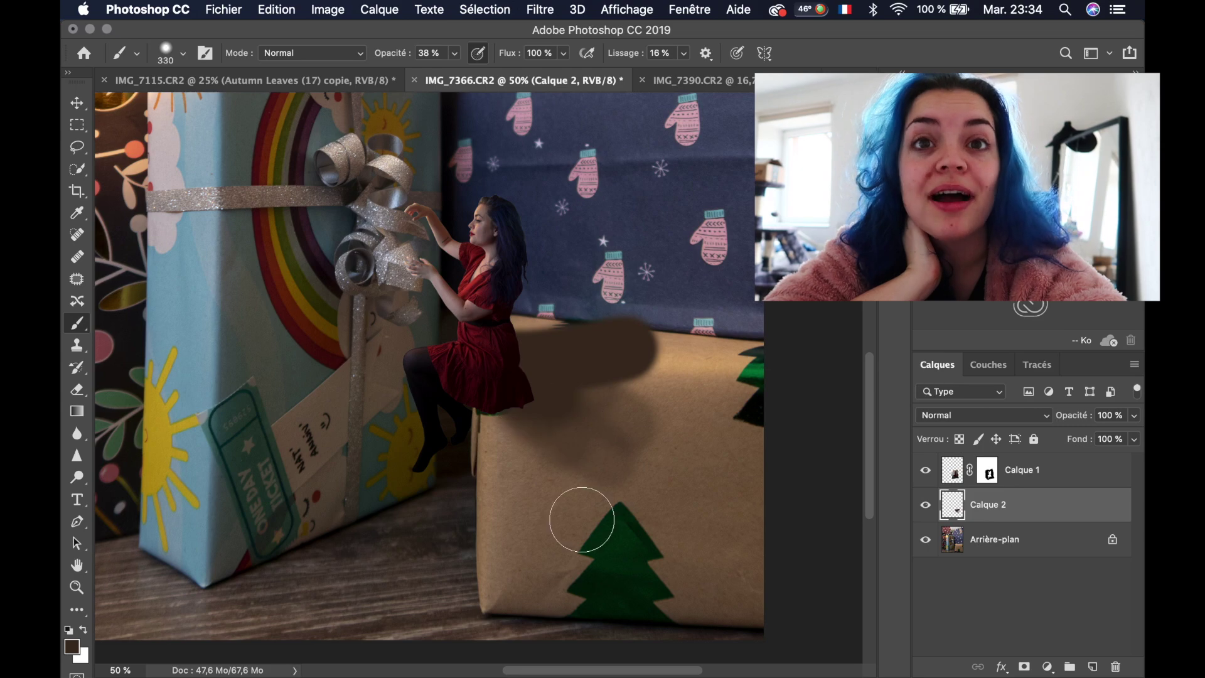
Preview the blend modes on the Calque 2 shadow, choosing Lumière crue at 54% layer opacity
click(988, 416)
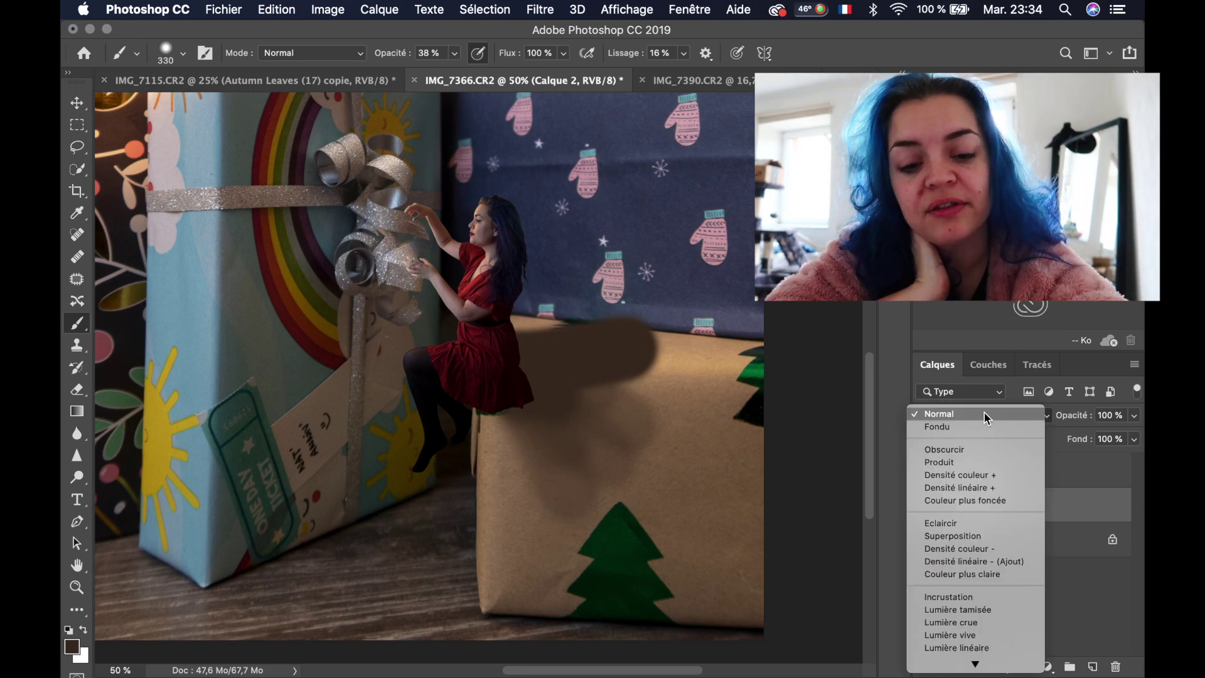
key(Down)
key(Down)
key(Down)
key(Down)
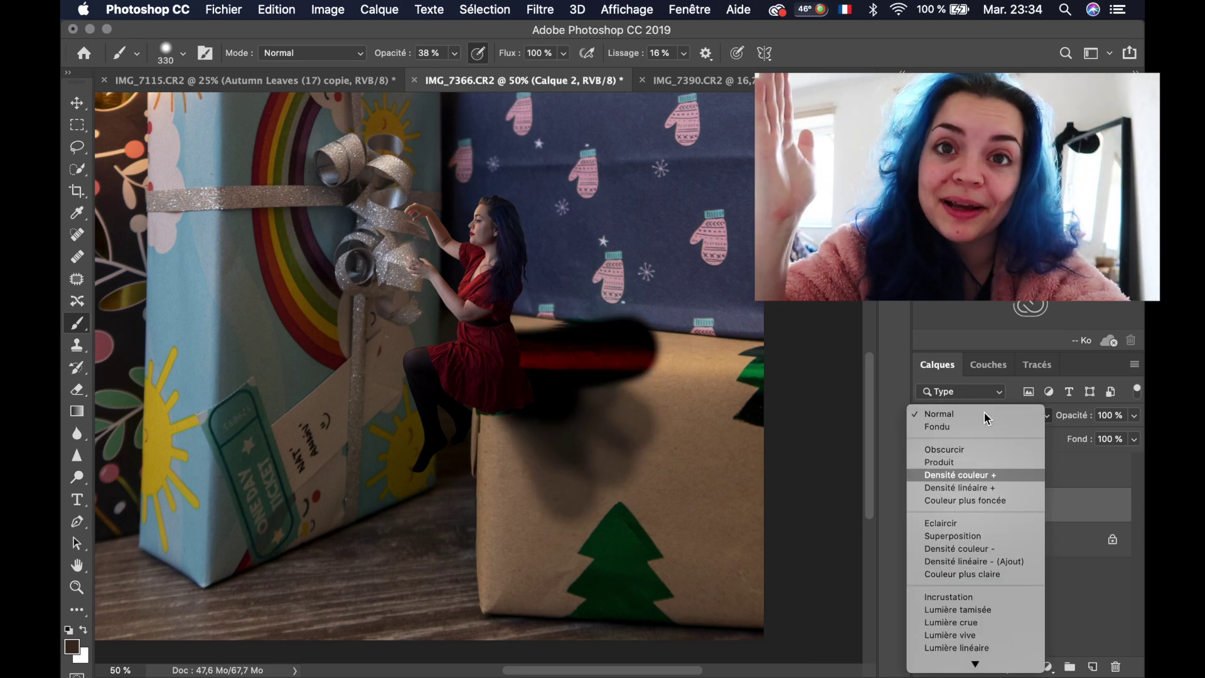
key(Up)
key(Down)
key(Down)
key(Down)
key(Down)
key(Down)
key(Down)
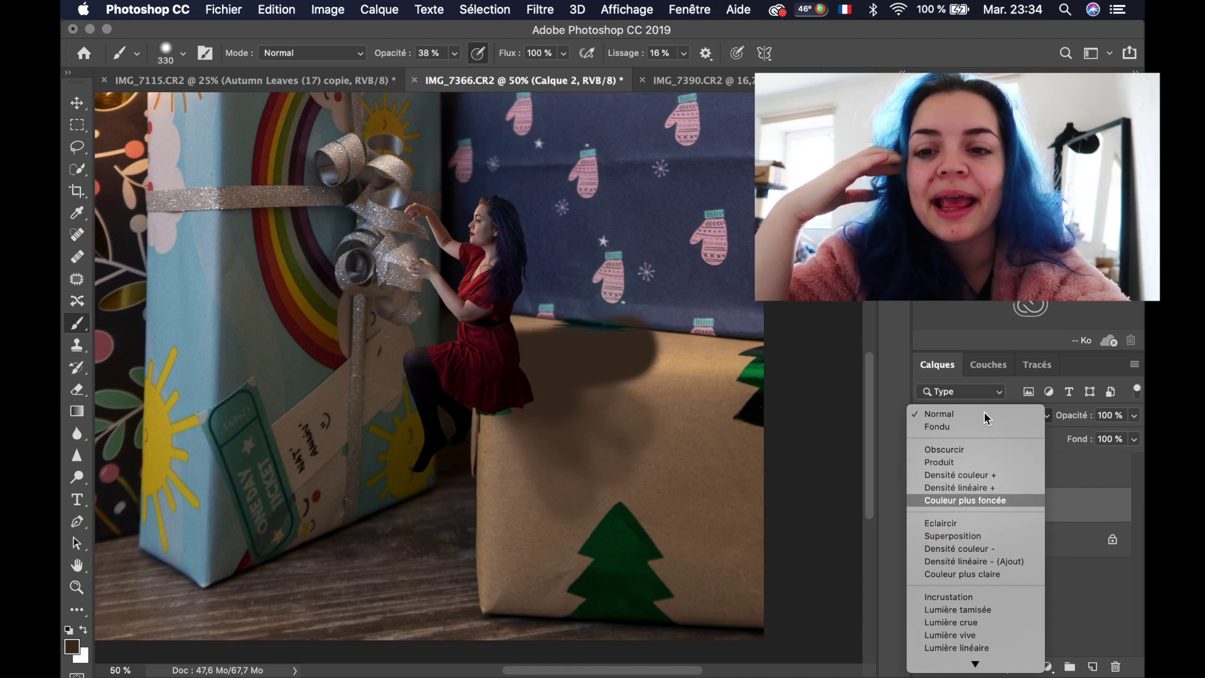
key(Down)
key(Down)
key(Down)
key(Down)
key(Down)
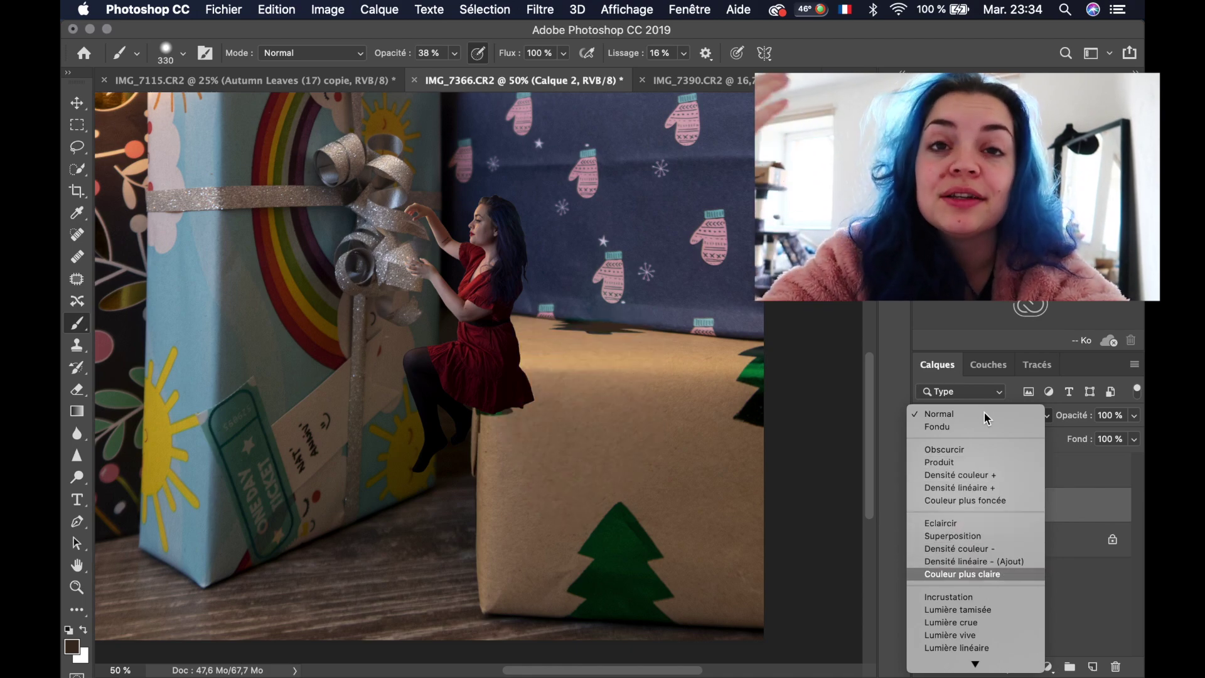
key(Down)
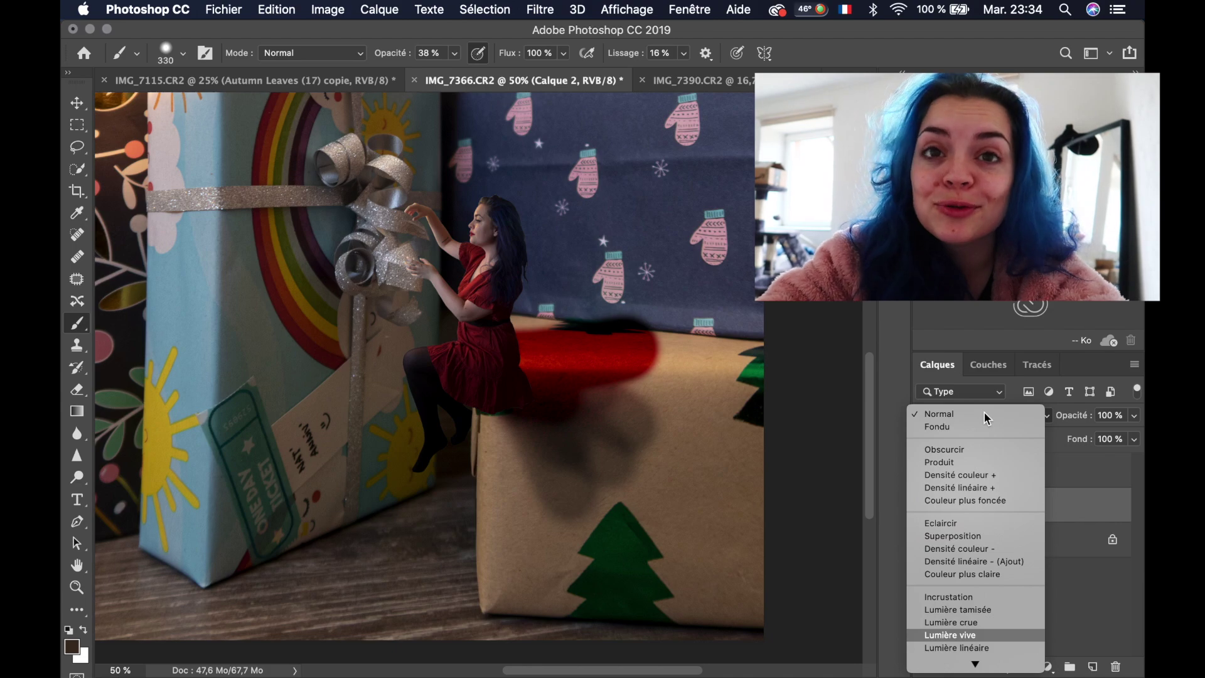
key(Down)
key(Down)
key(Down)
key(Down)
key(Down)
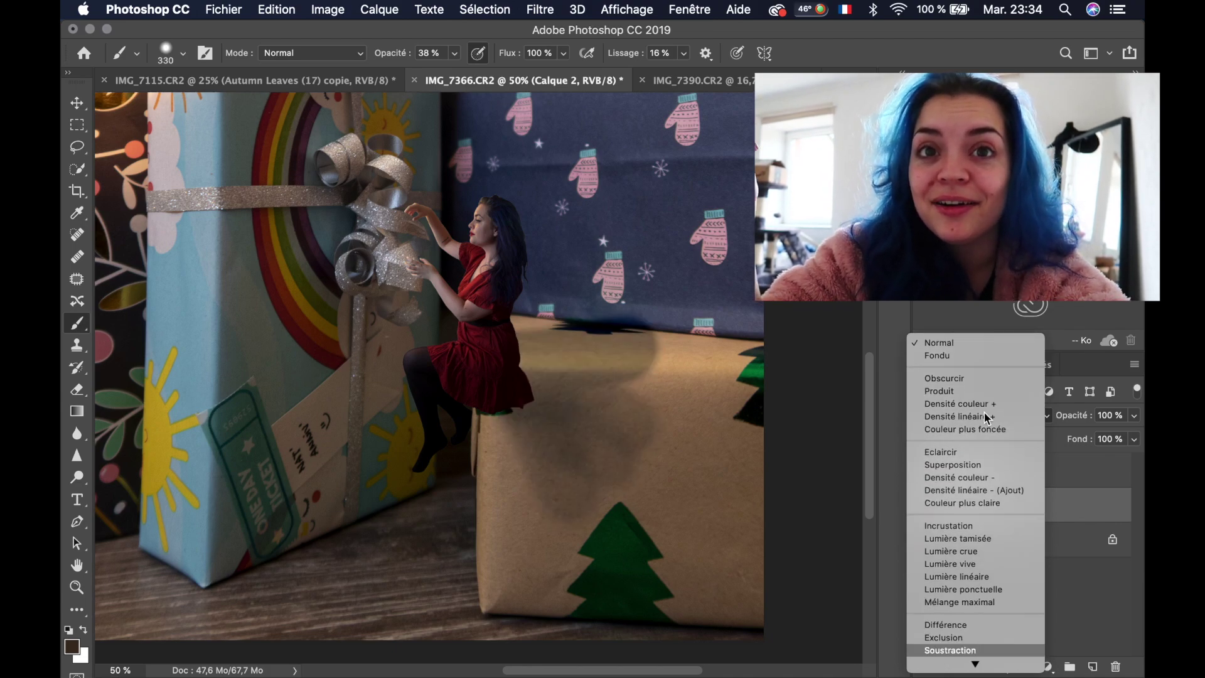
key(Up)
key(Up)
key(Up)
key(Up)
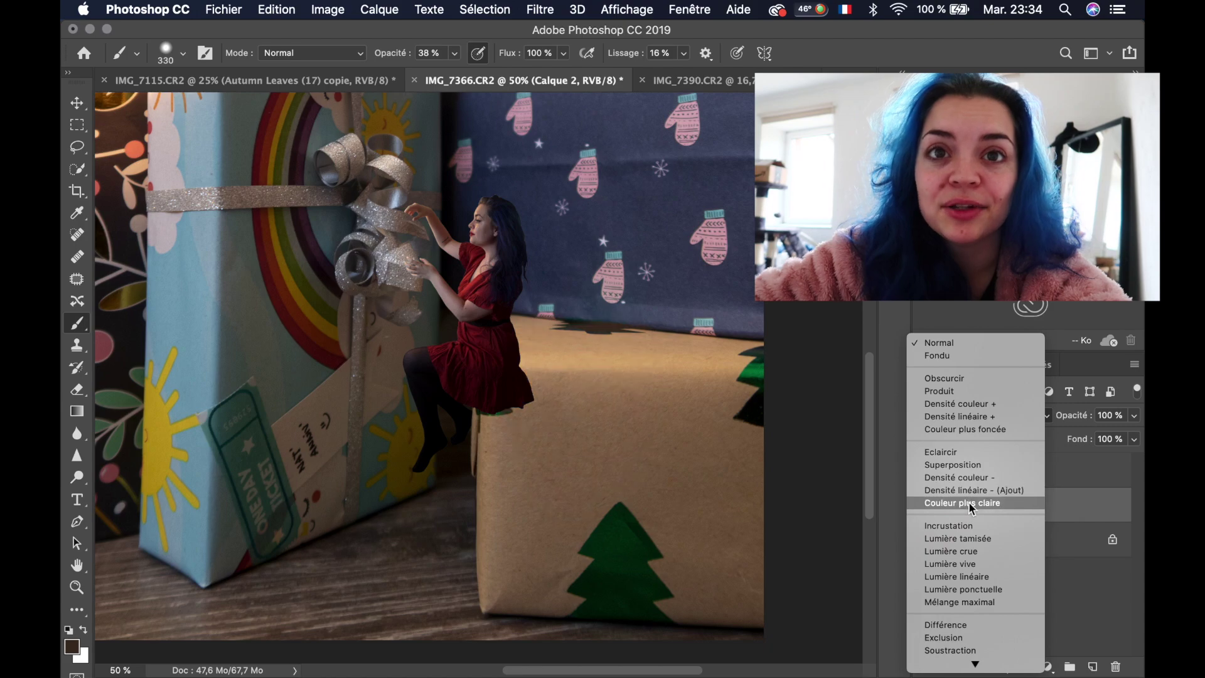
click(973, 551)
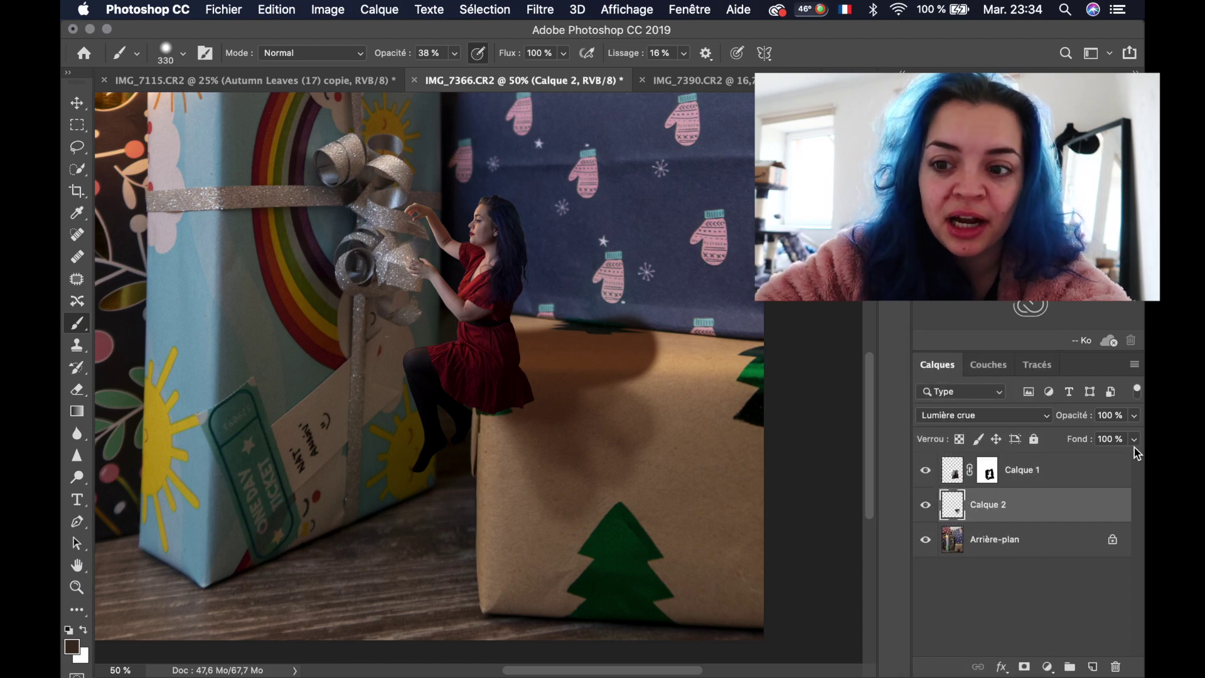
click(1134, 415)
drag(1134, 435, 1099, 443)
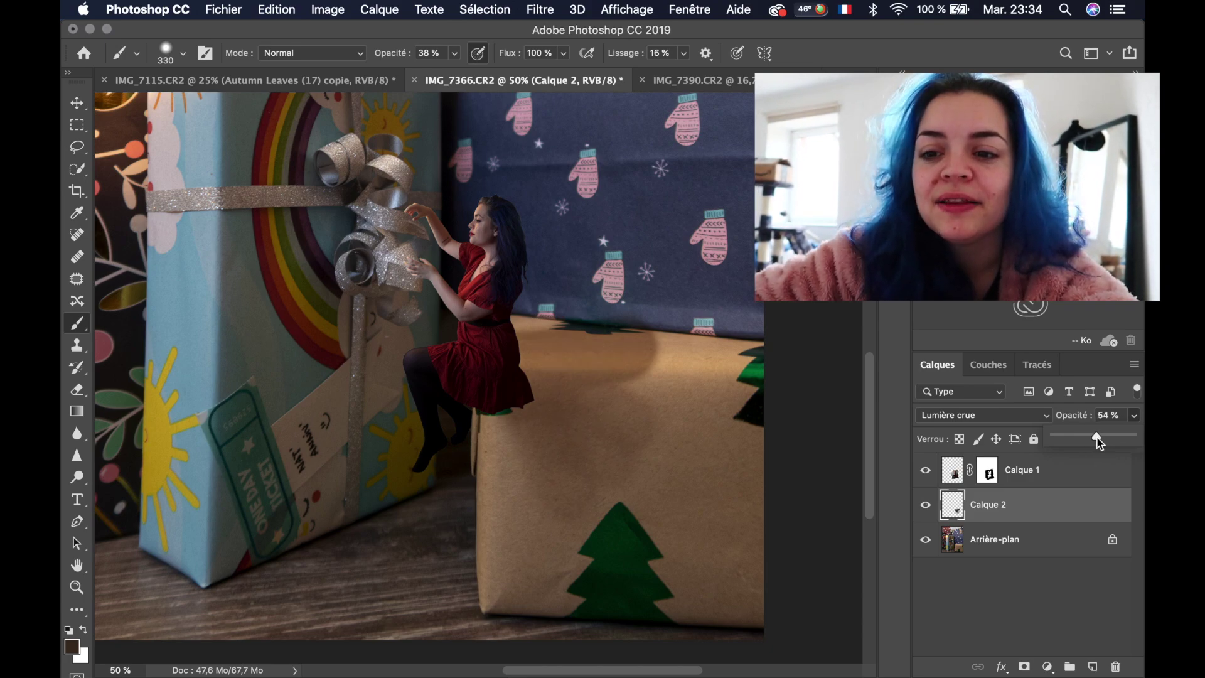
Add a new empty layer above Calque 2 and delete Calque 2 with its shadow
click(1093, 666)
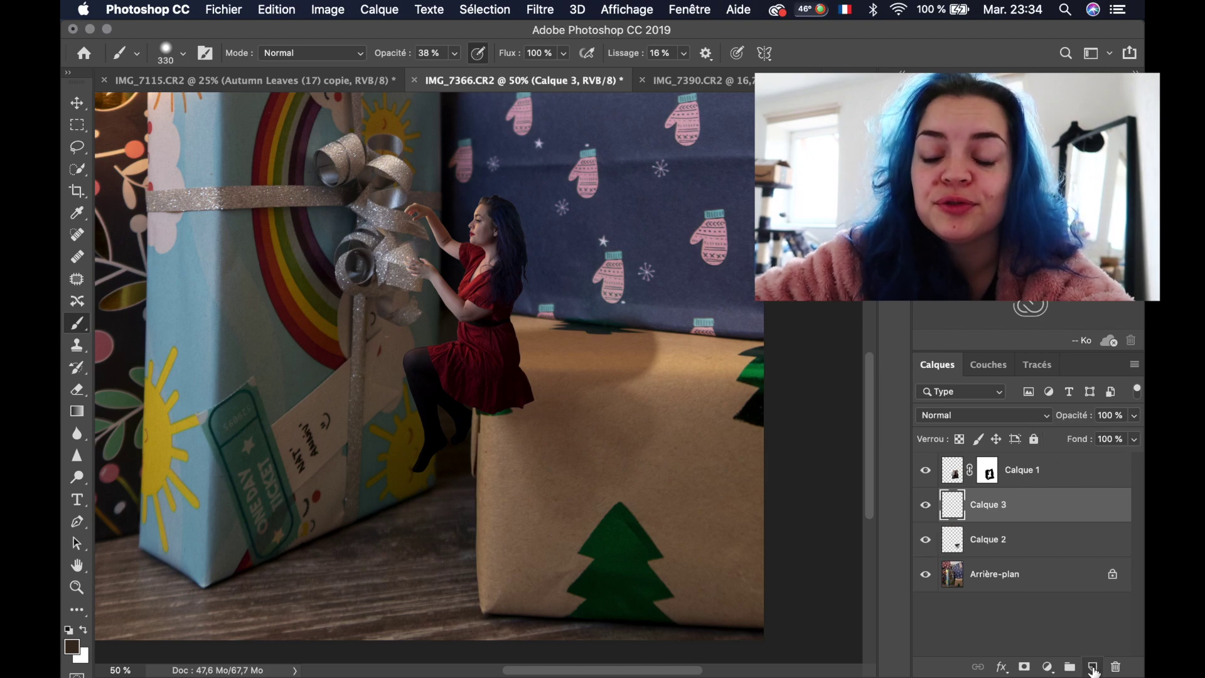
click(954, 543)
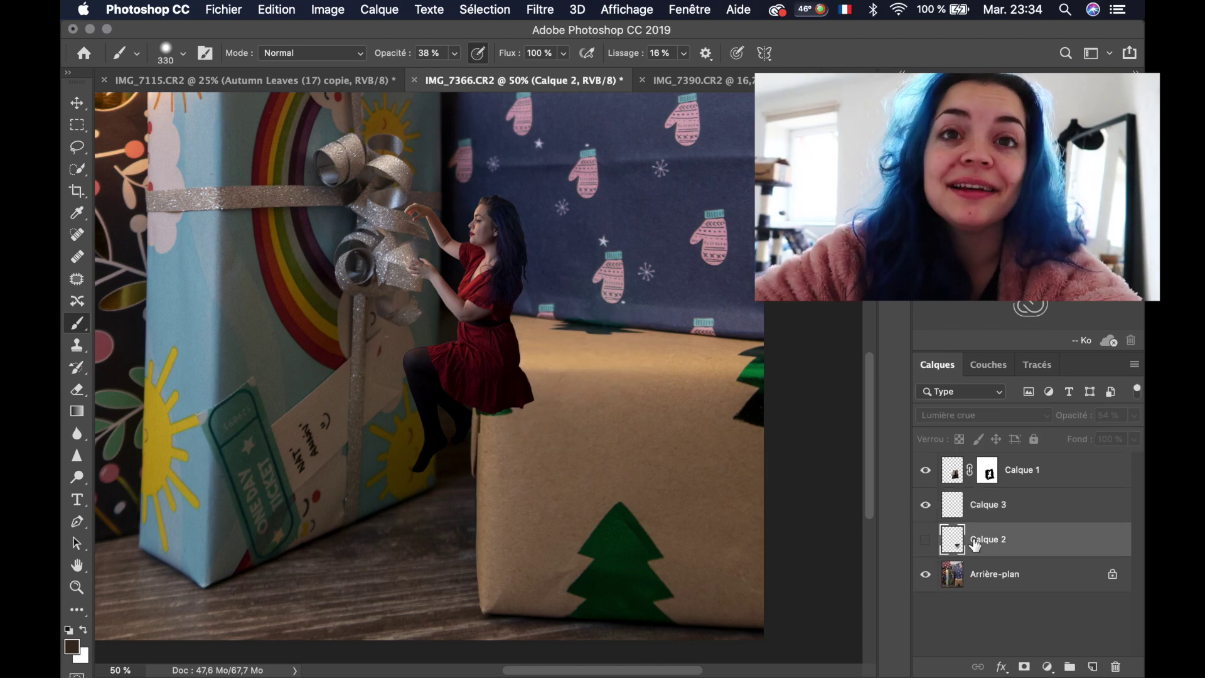
key(BackSpace)
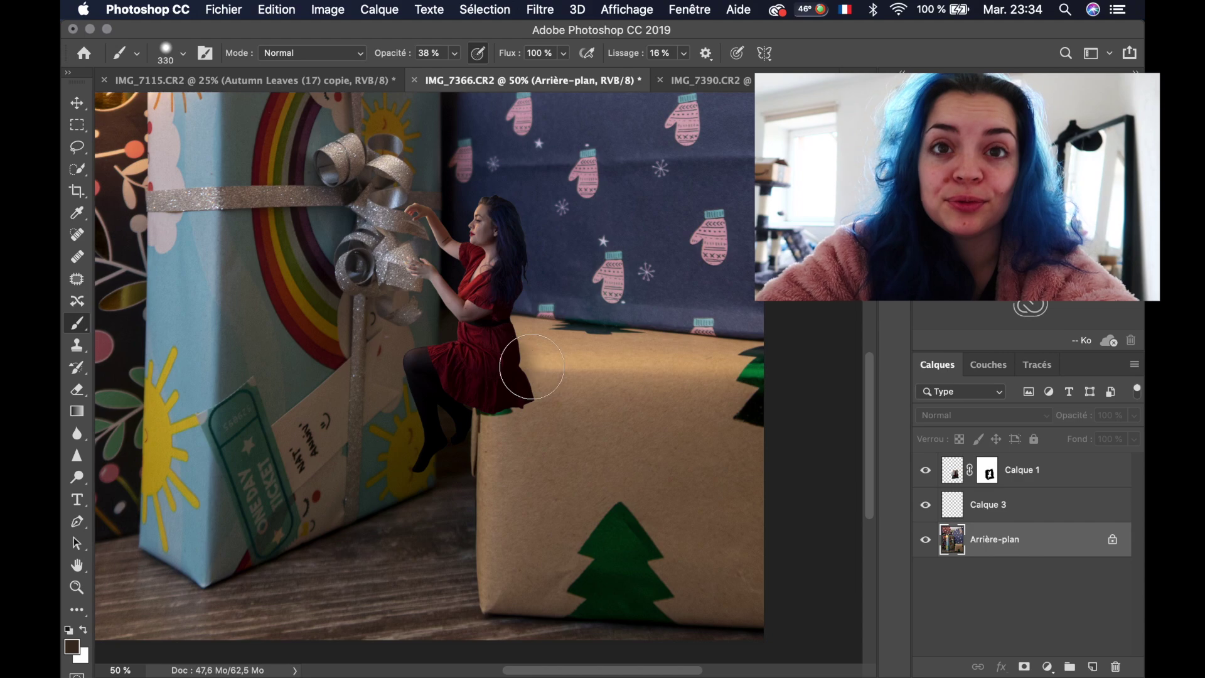
Undo a faint test stroke on Arrière-plan and set the brush to 426 px, 6% hardness and 100% opacity
drag(532, 368, 591, 366)
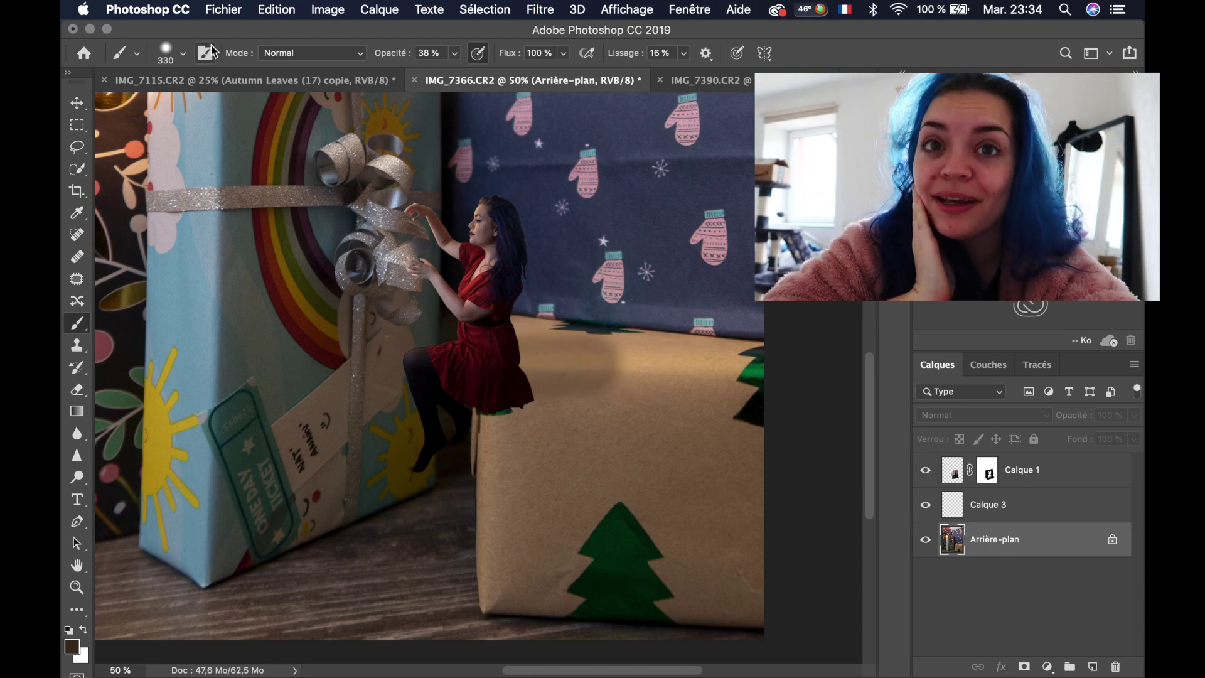
click(183, 54)
click(165, 144)
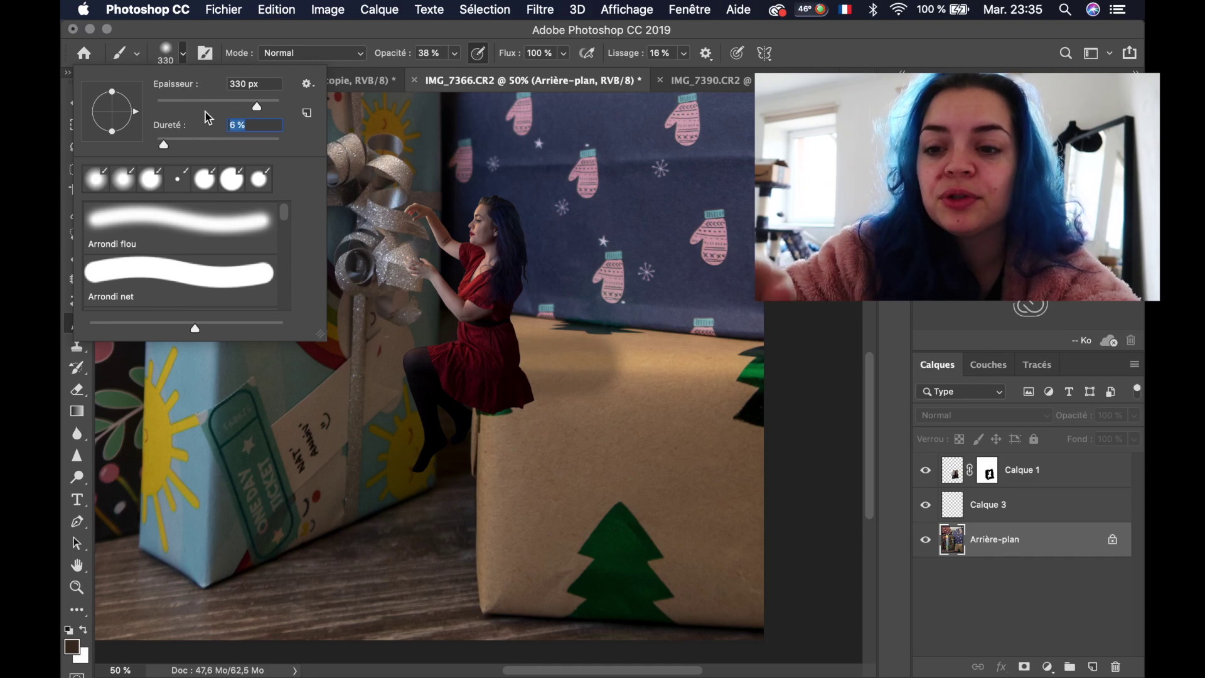
drag(257, 107, 230, 106)
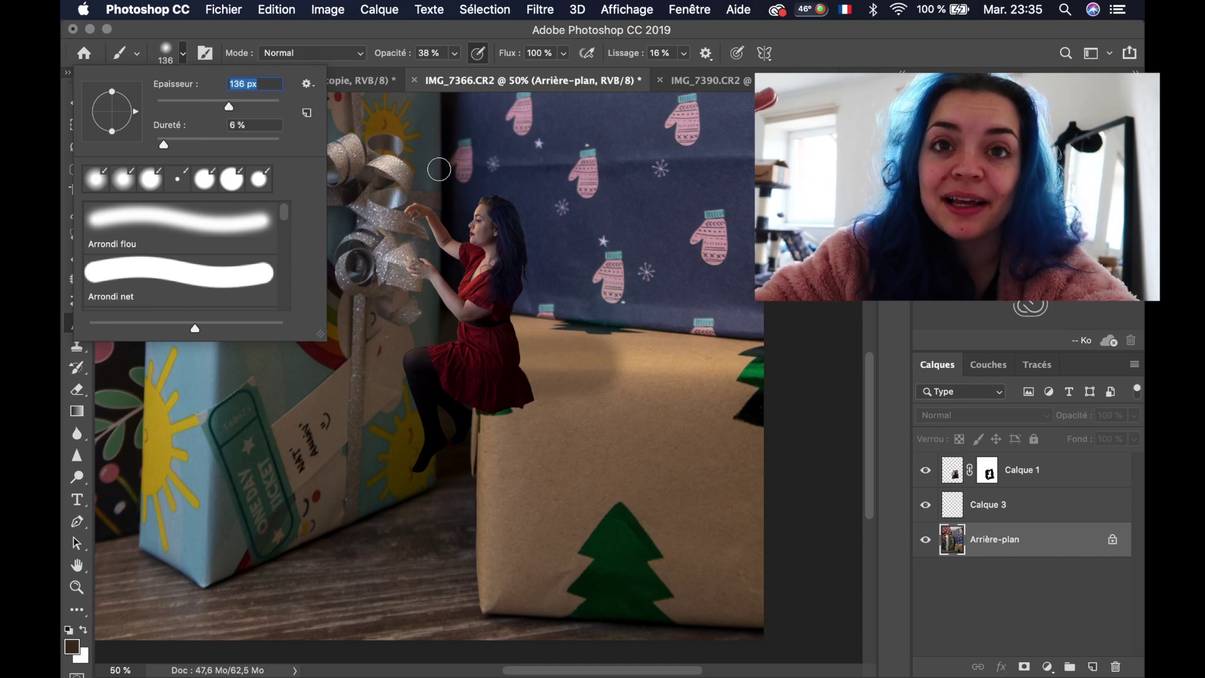
click(453, 54)
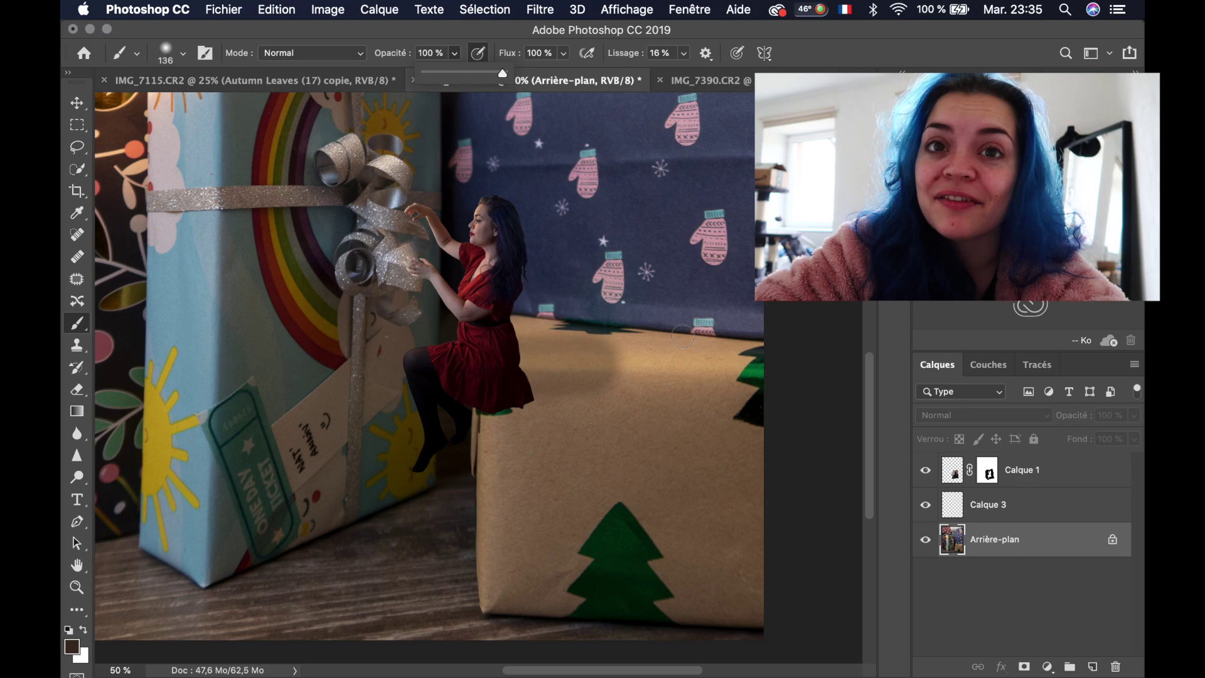
key(super+z)
click(184, 55)
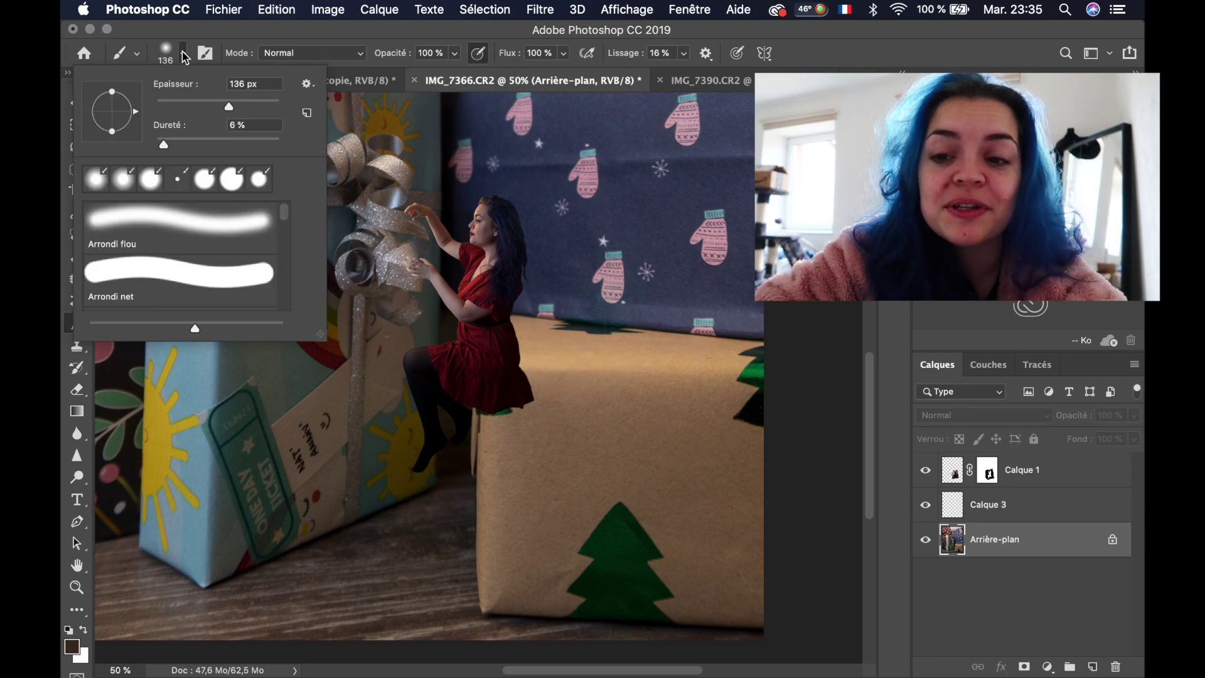
click(263, 103)
Try a soft shadow stroke beside the skirt directly on the Arrière-plan layer and undo it
mouse_move(509, 371)
mouse_down()
mouse_move(542, 373)
mouse_move(508, 362)
mouse_move(587, 362)
mouse_move(423, 298)
mouse_move(589, 385)
mouse_move(578, 361)
mouse_move(542, 358)
mouse_move(628, 366)
mouse_up()
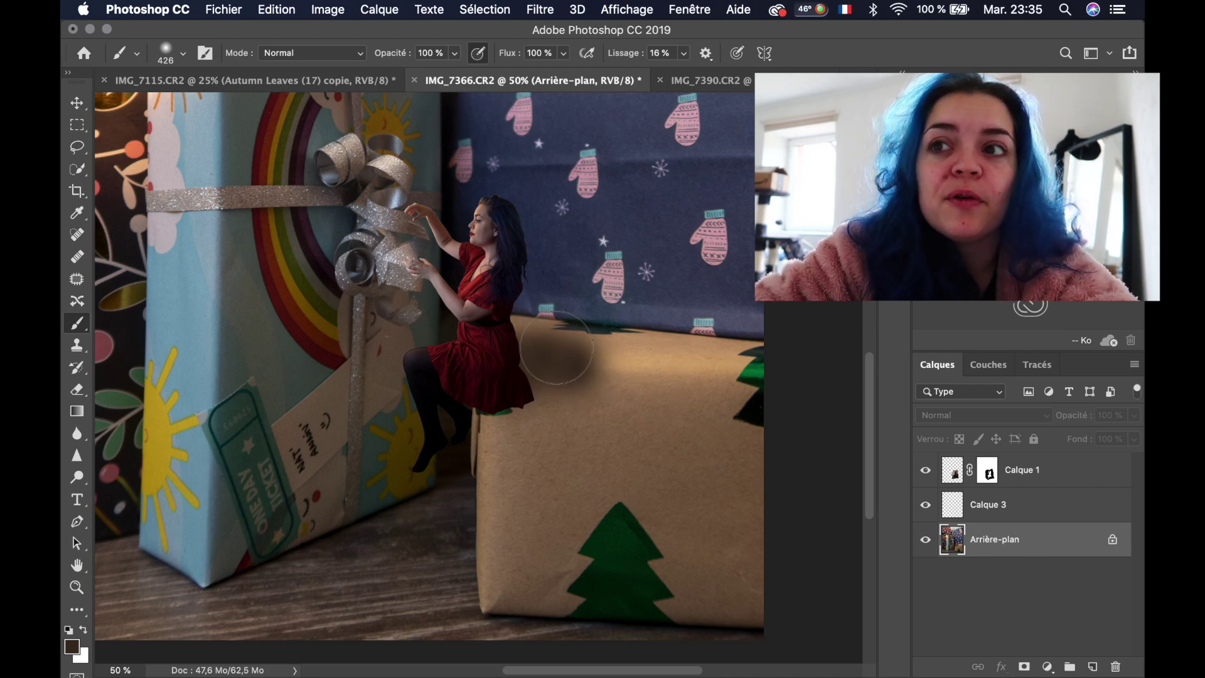
click(586, 356)
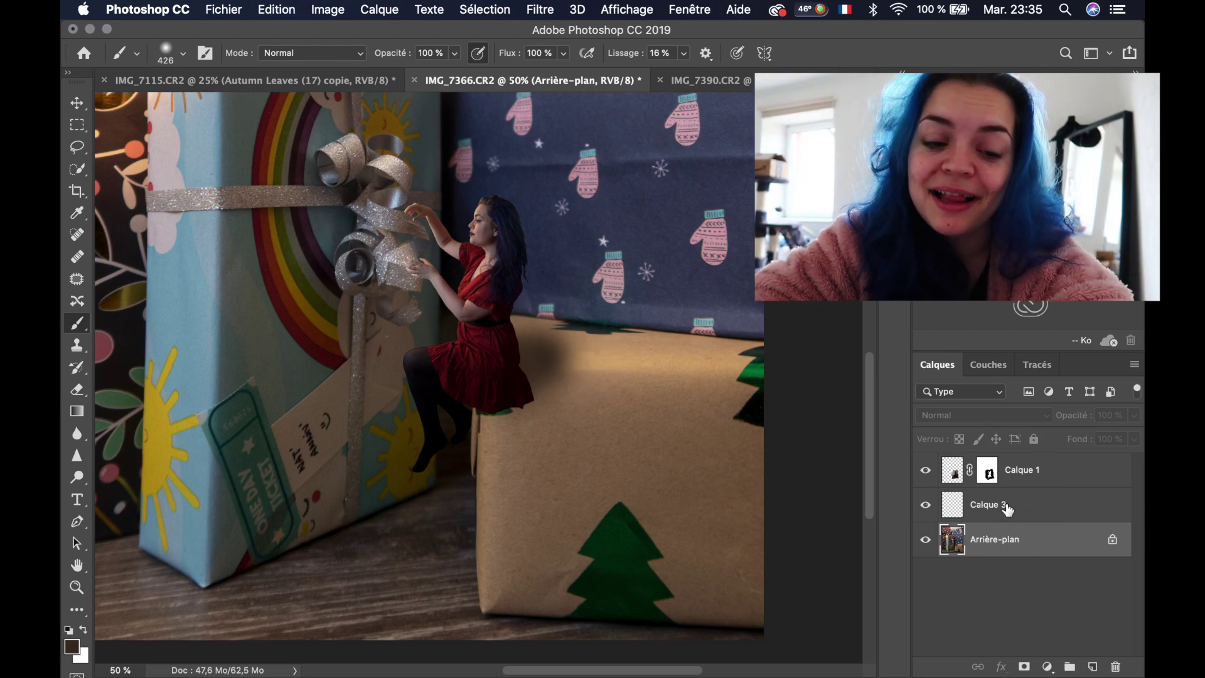
key(super+z)
key(super+z)
key(super+z)
key(super+z)
key(super+z)
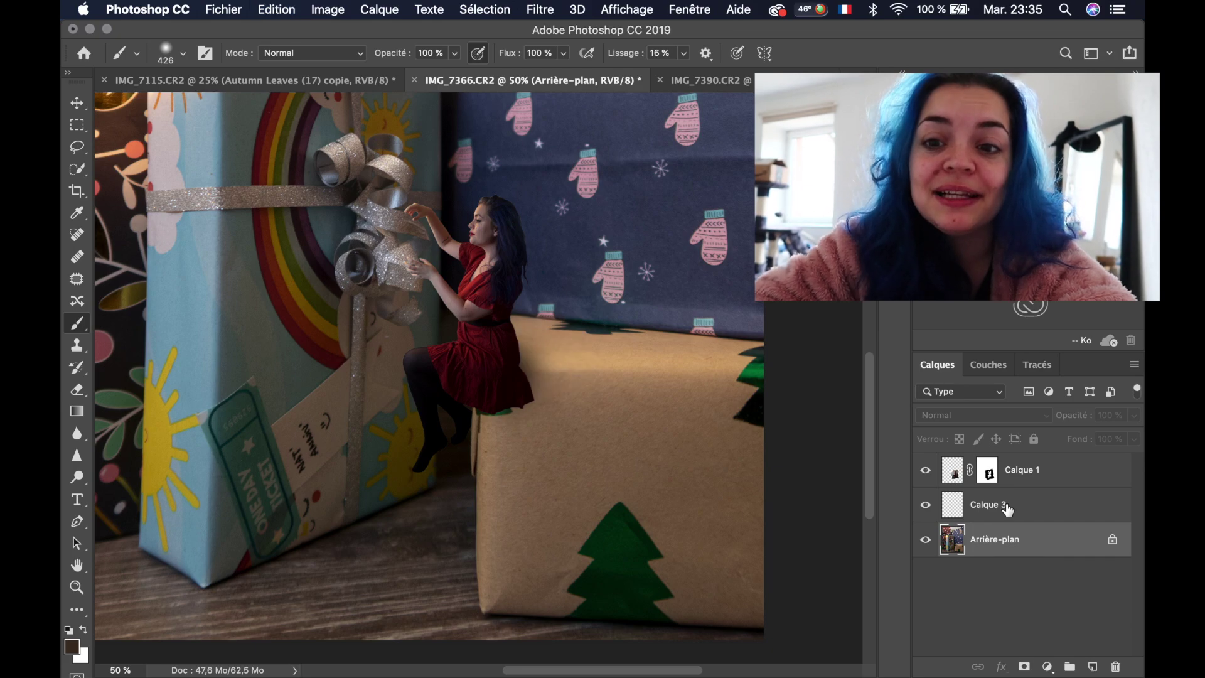
key(super+z)
Paint a soft dark brown shadow from the skirt across the kraft gift on Calque 3 and set the layer opacity to 75%
click(1026, 523)
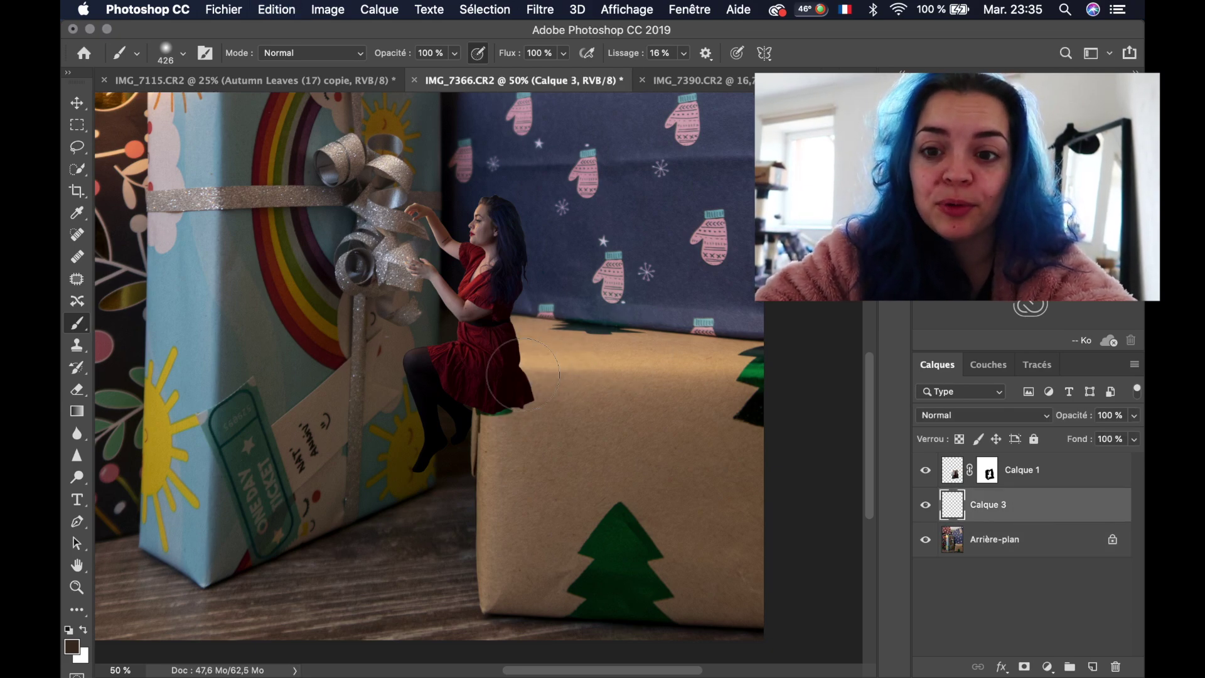
mouse_move(511, 362)
mouse_down()
mouse_move(629, 349)
mouse_move(587, 336)
mouse_move(608, 349)
mouse_move(703, 342)
mouse_up()
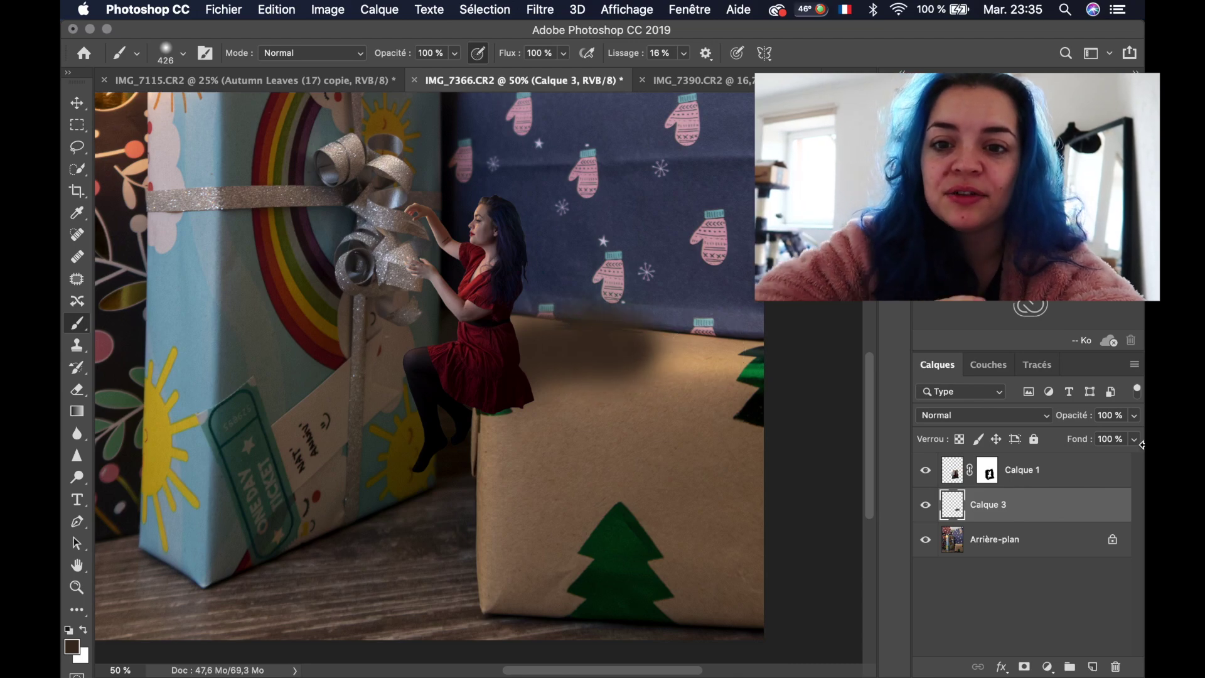
click(1134, 415)
click(1102, 438)
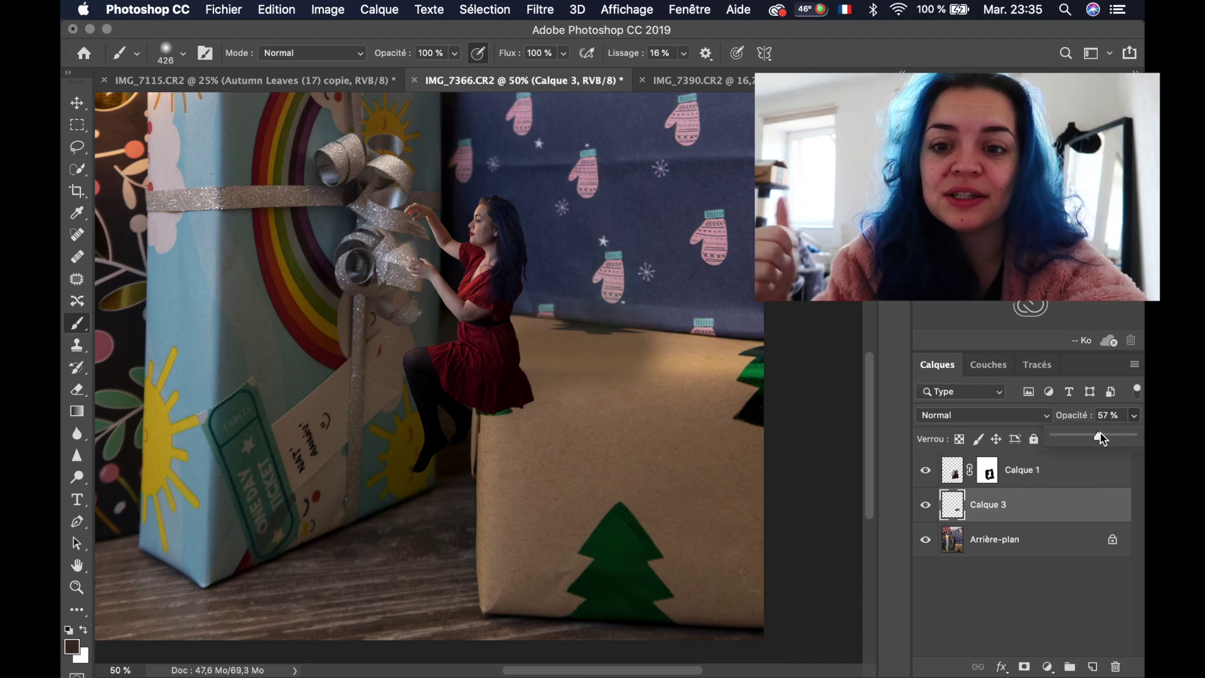
drag(1100, 434, 1113, 434)
Set the blend mode of the Calque 3 shadow to Produit
click(981, 416)
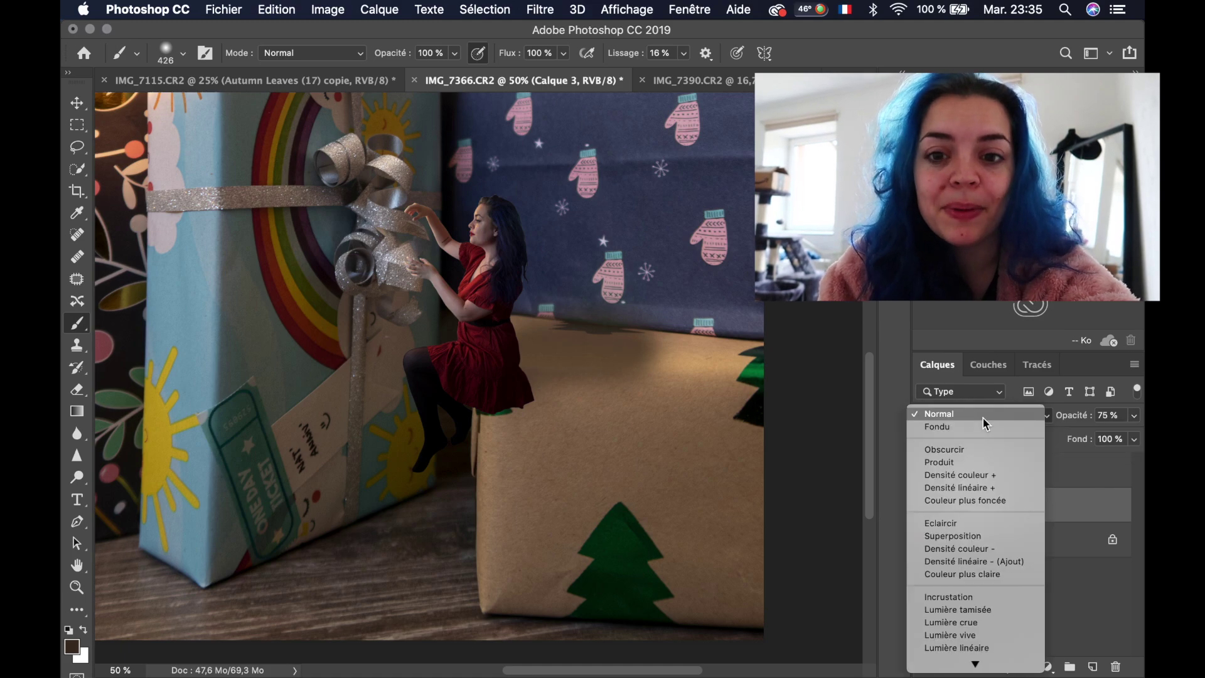
key(Down)
key(Down)
key(Down)
key(Down)
key(Up)
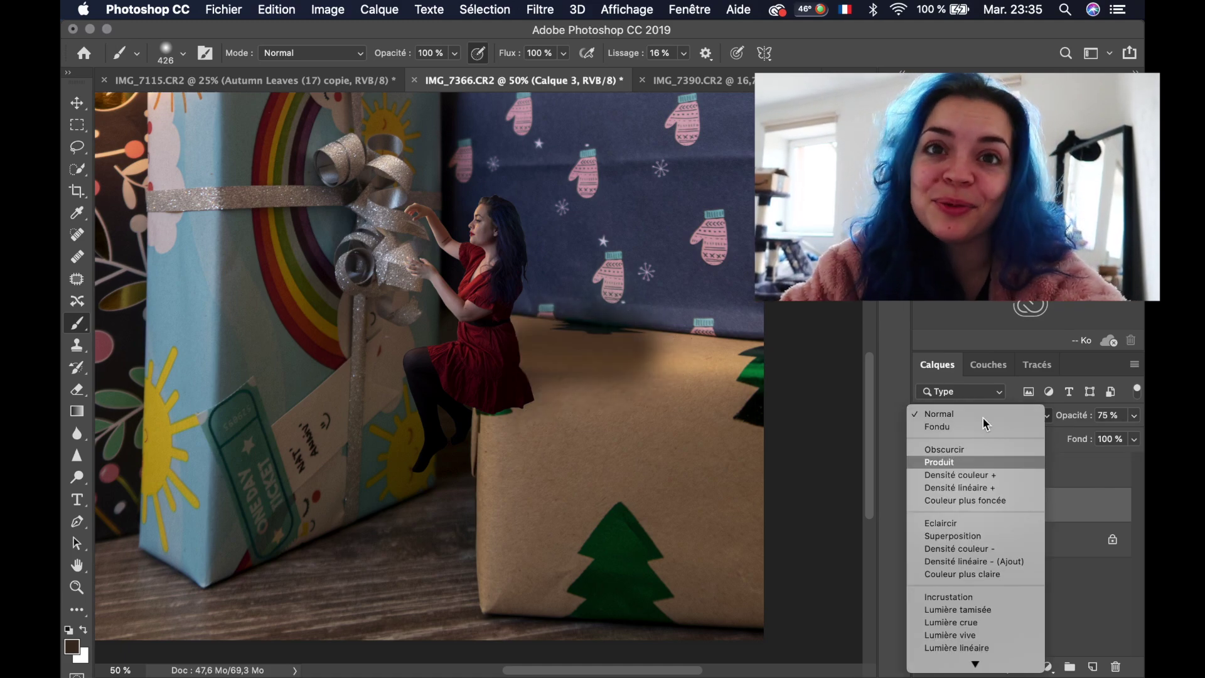
key(Return)
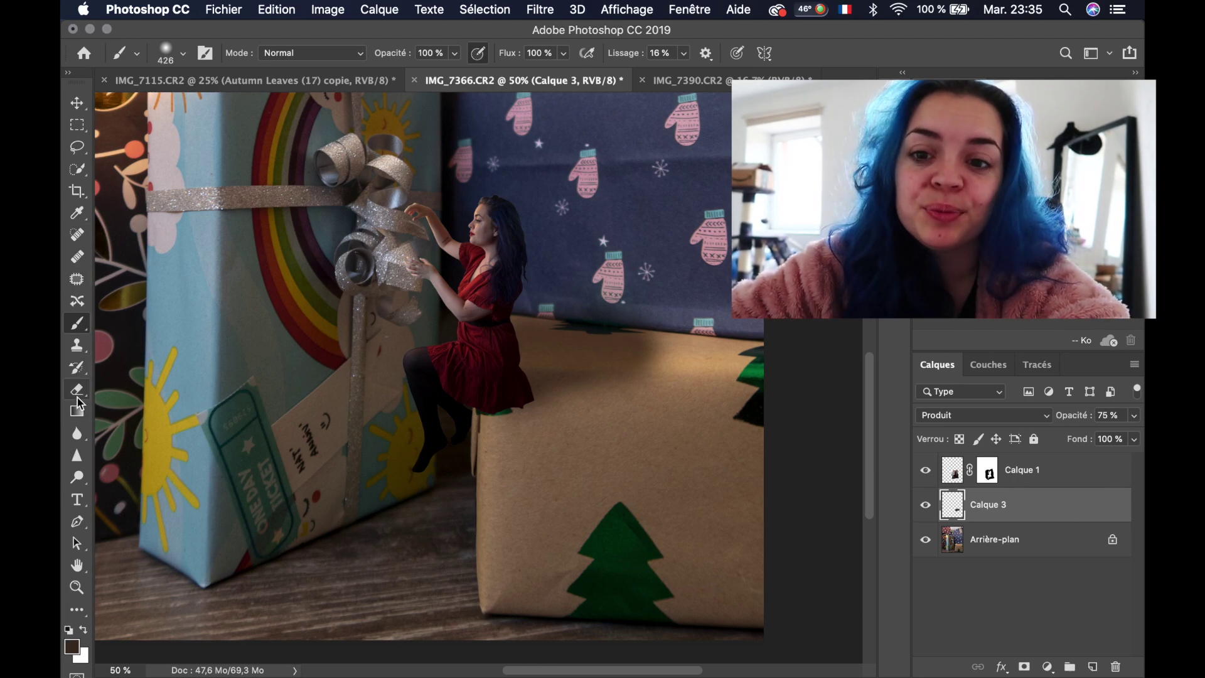
drag(78, 398, 162, 382)
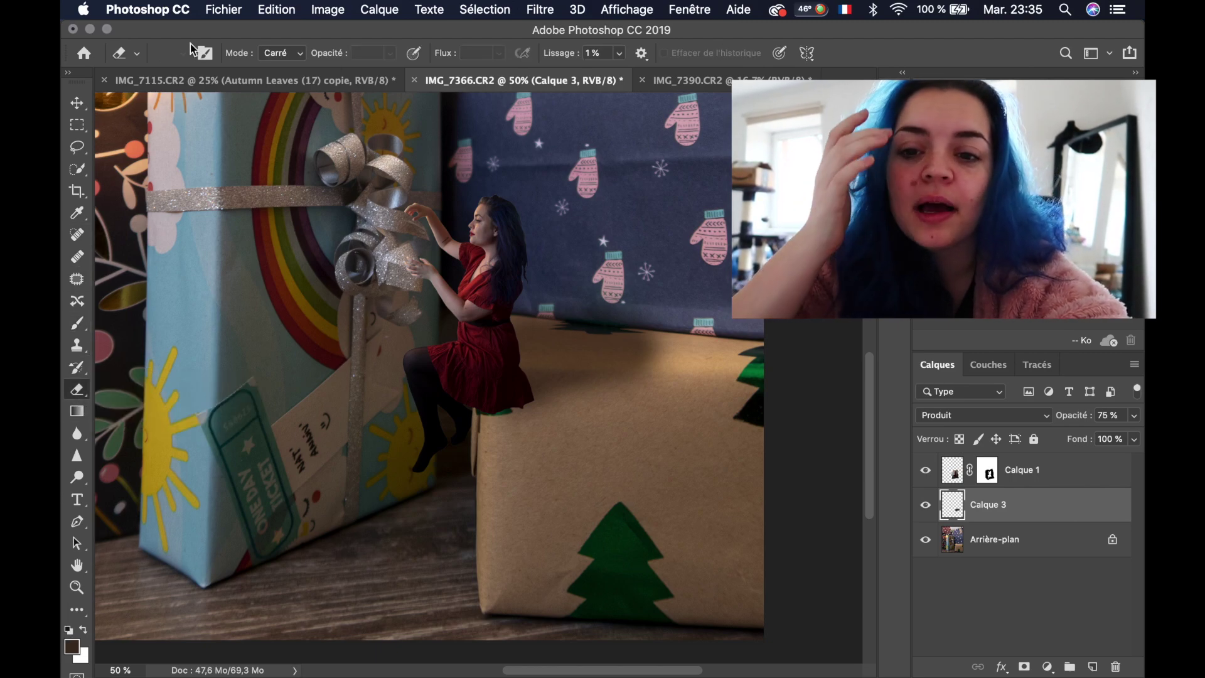
click(138, 56)
click(137, 56)
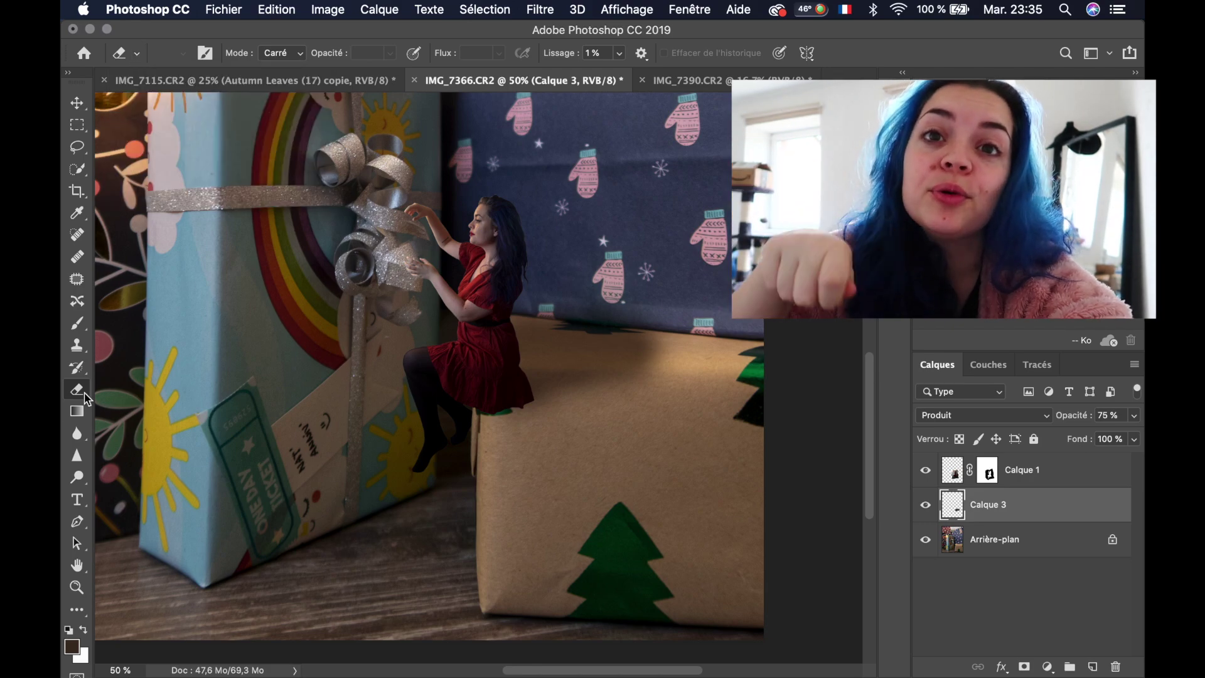
Add a layer mask to Calque 3 and brush away the shadow spilling onto the blue mitten gift
click(1024, 666)
key(b)
mouse_move(513, 305)
mouse_down()
mouse_move(552, 272)
mouse_move(550, 282)
mouse_up()
Extend the painted shadow on Calque 3 across the kraft gift and trim its outer and lower edges on the mask
click(951, 509)
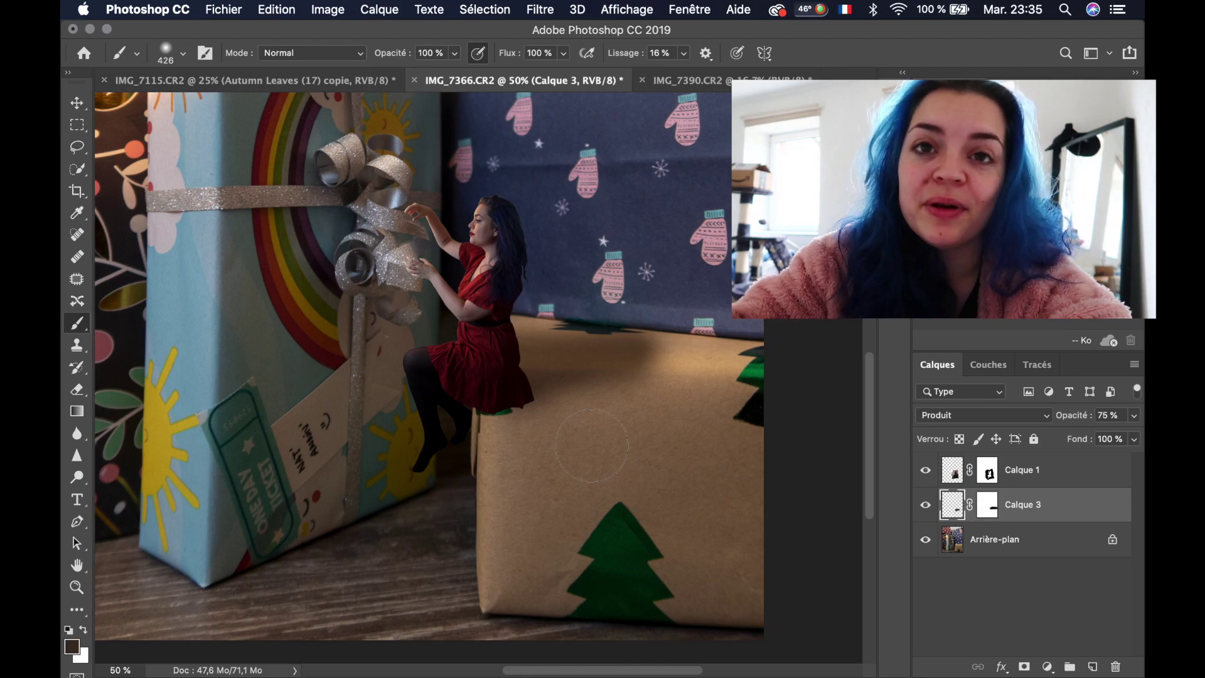
click(988, 509)
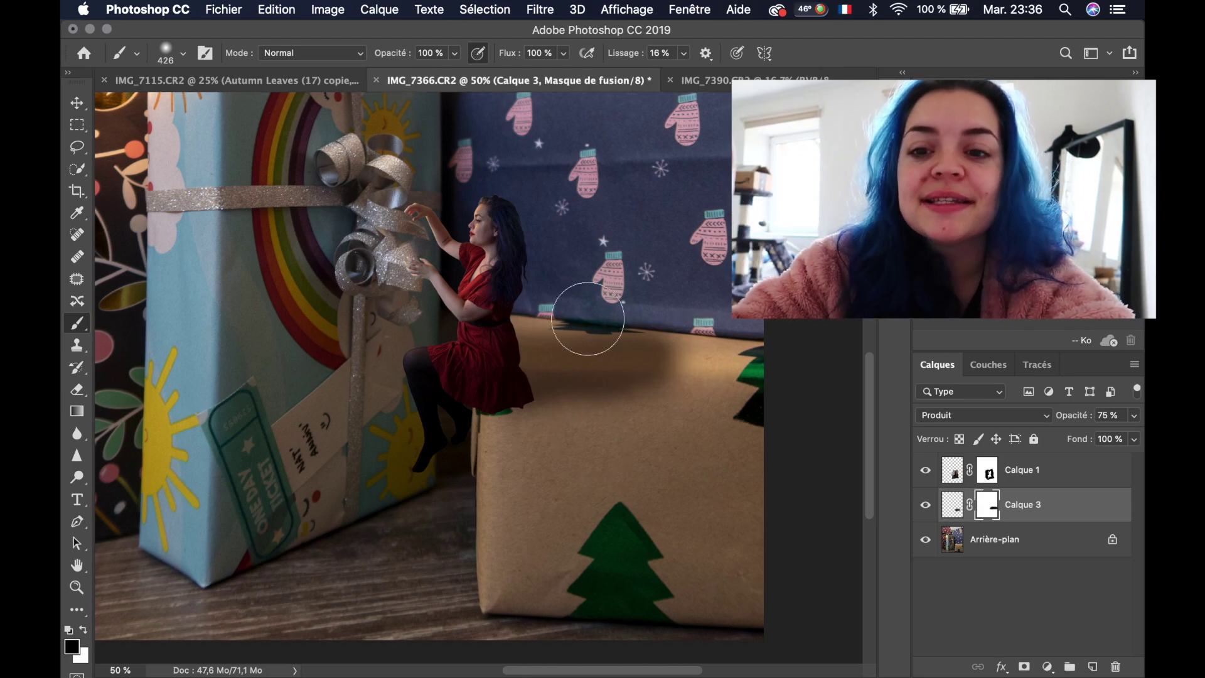
mouse_move(706, 355)
mouse_down()
mouse_move(643, 425)
mouse_move(656, 439)
mouse_up()
Paint more shadow beneath the skirt on Calque 3 and thin the shadow's lower edge with black on the mask
click(947, 501)
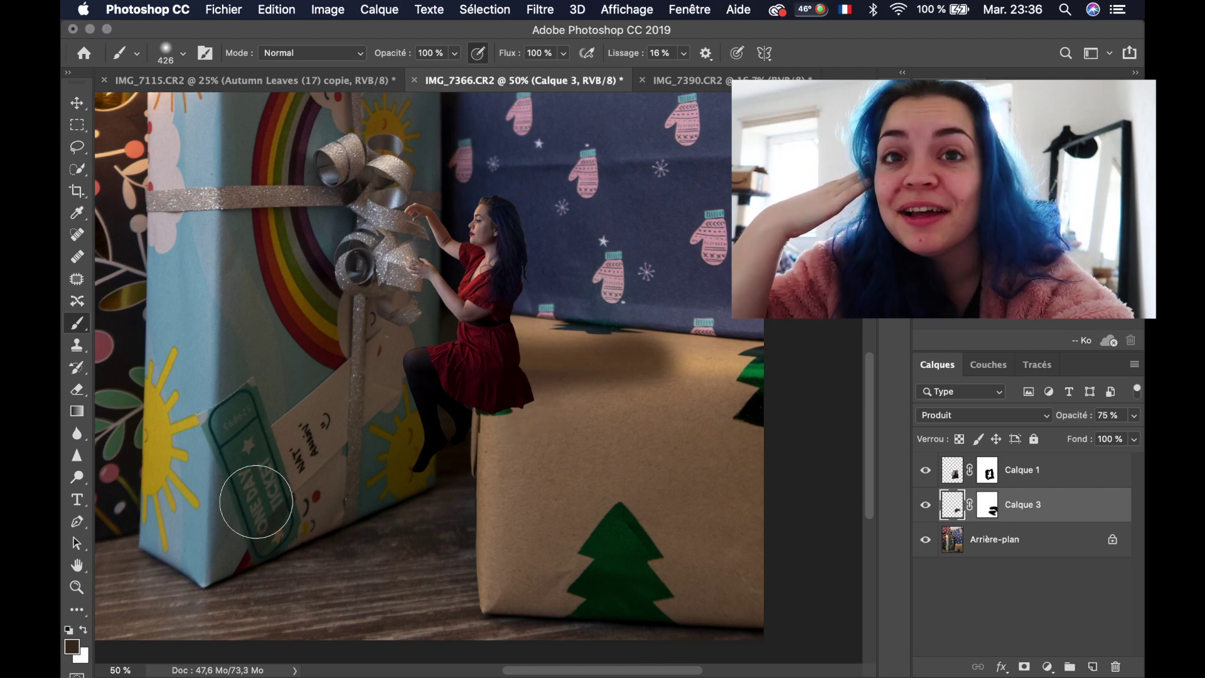
click(982, 508)
key(x)
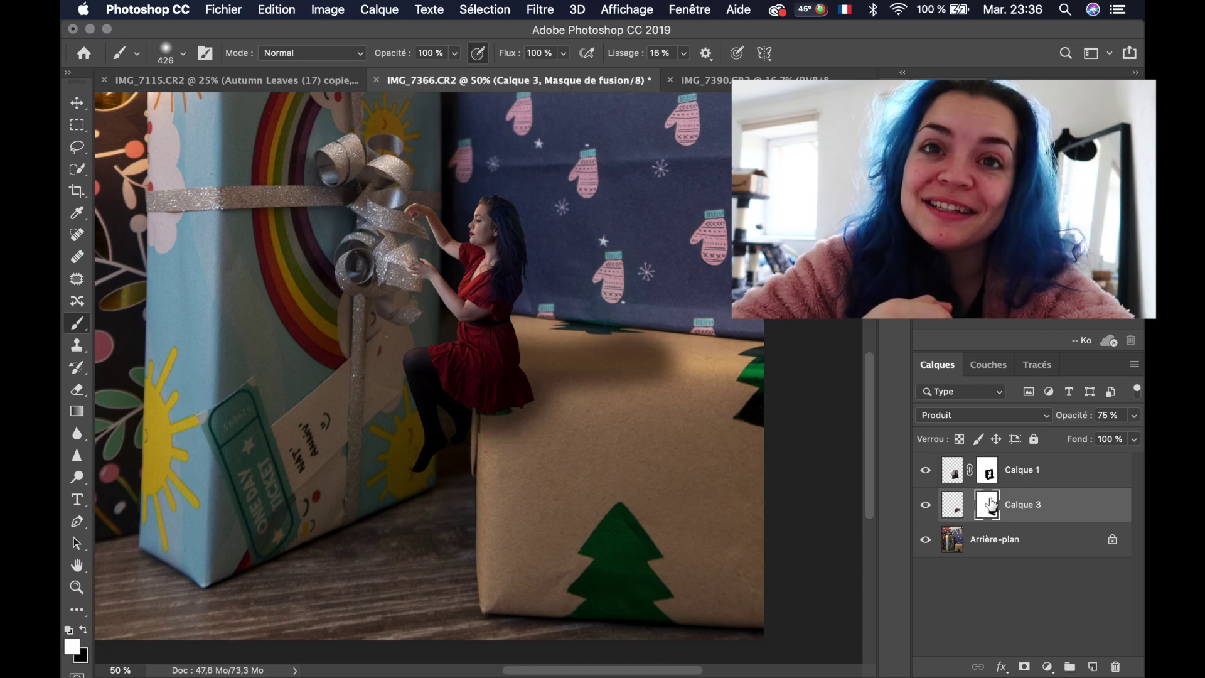
key(x)
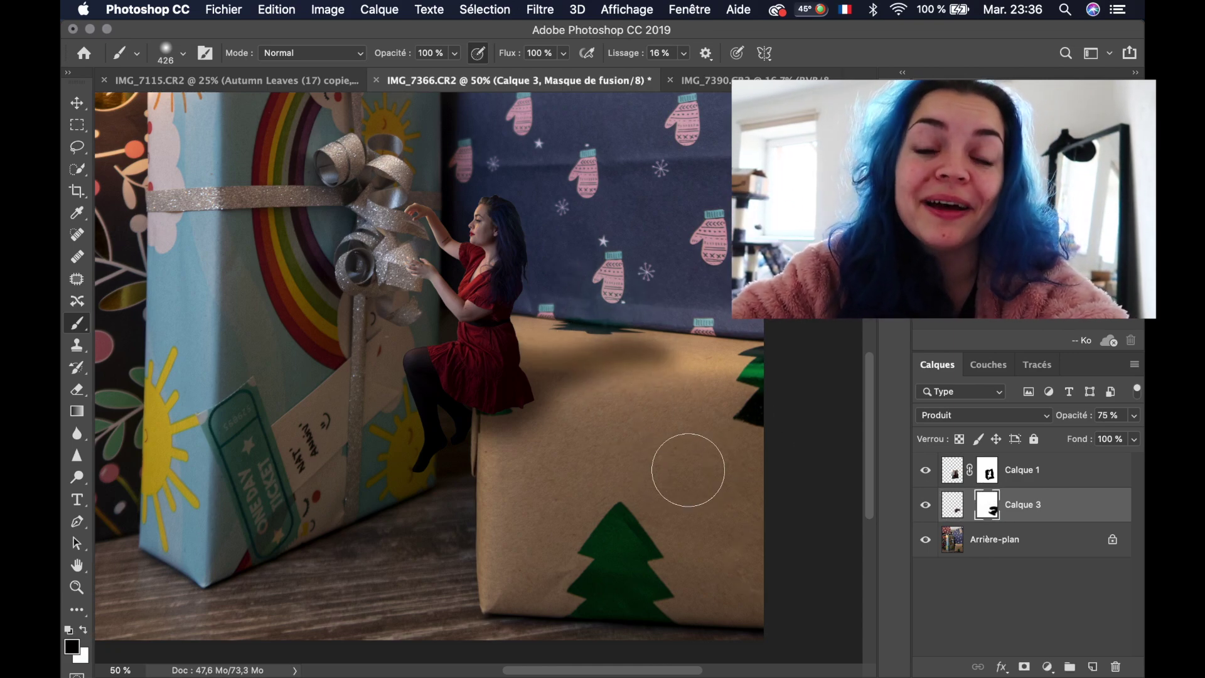
key(super+minus)
scroll(686, 487, up, 3)
scroll(685, 487, left, 3)
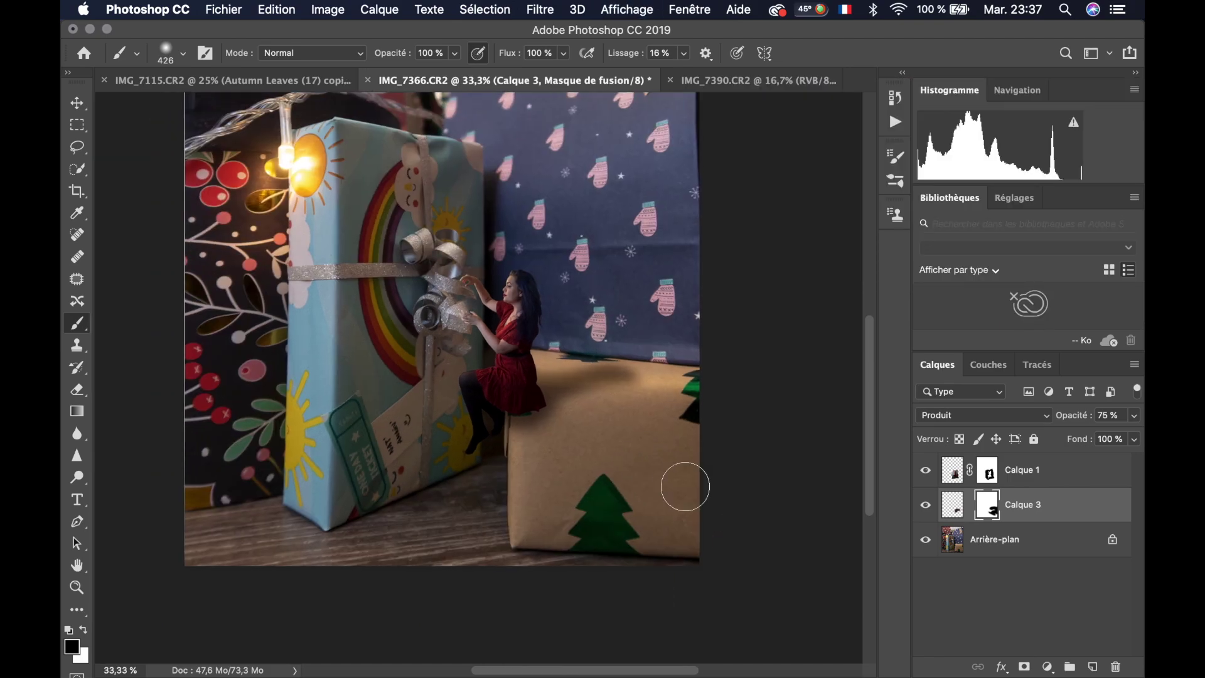
scroll(685, 487, up, 1)
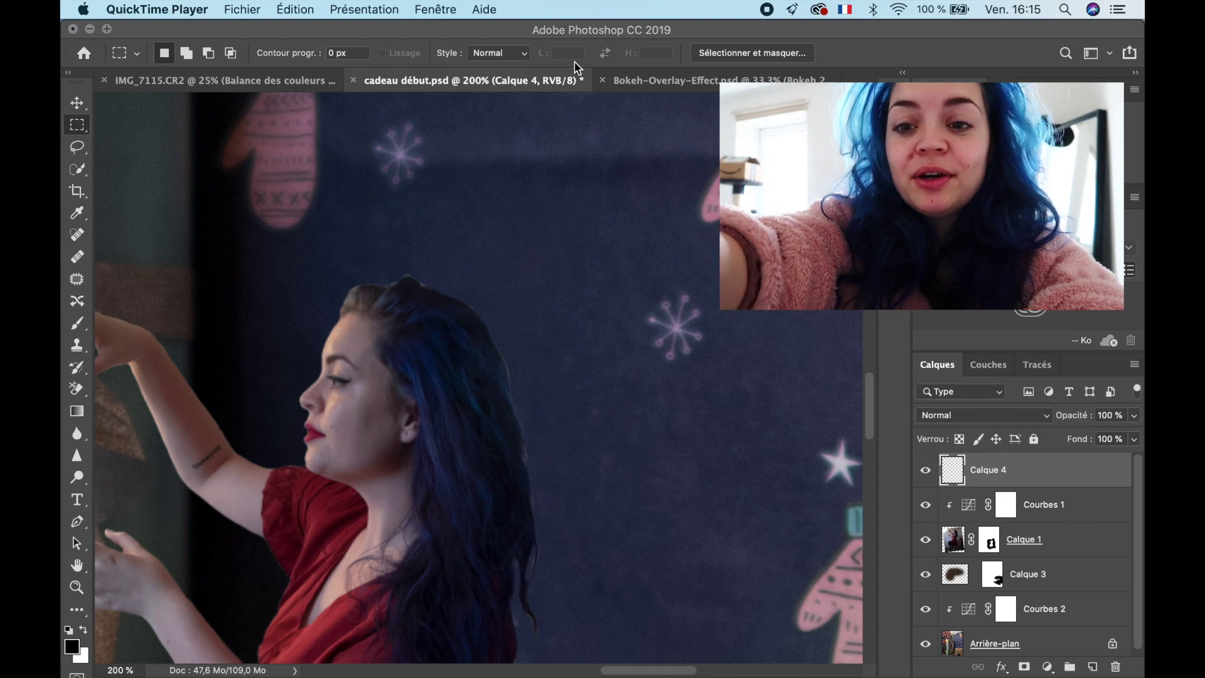
Sample the dark hair colour and set up a 1 px brush with the Arrondi flou pression taille preset
click(86, 327)
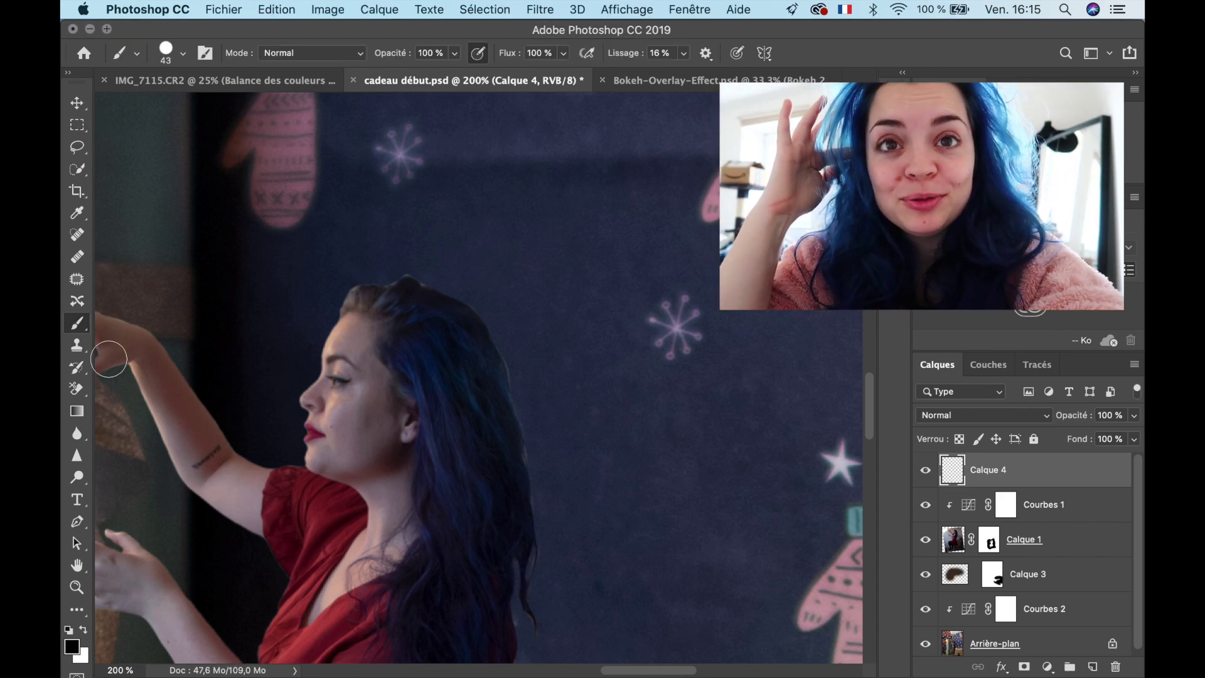
key(i)
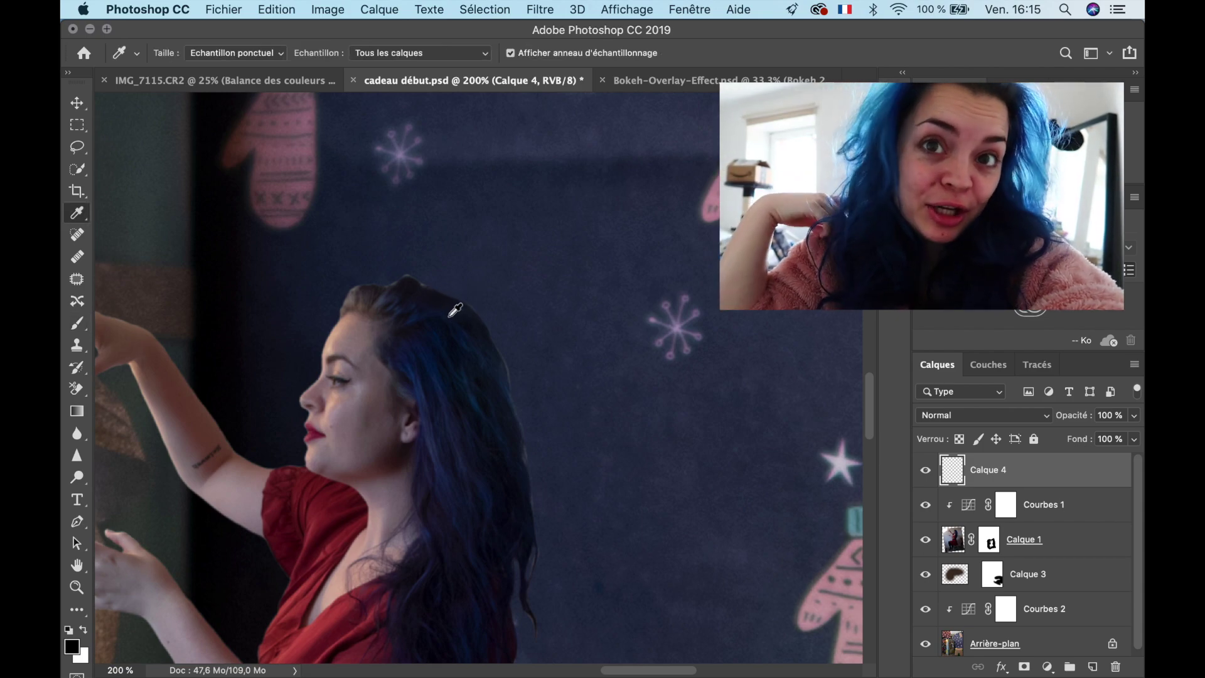
click(454, 311)
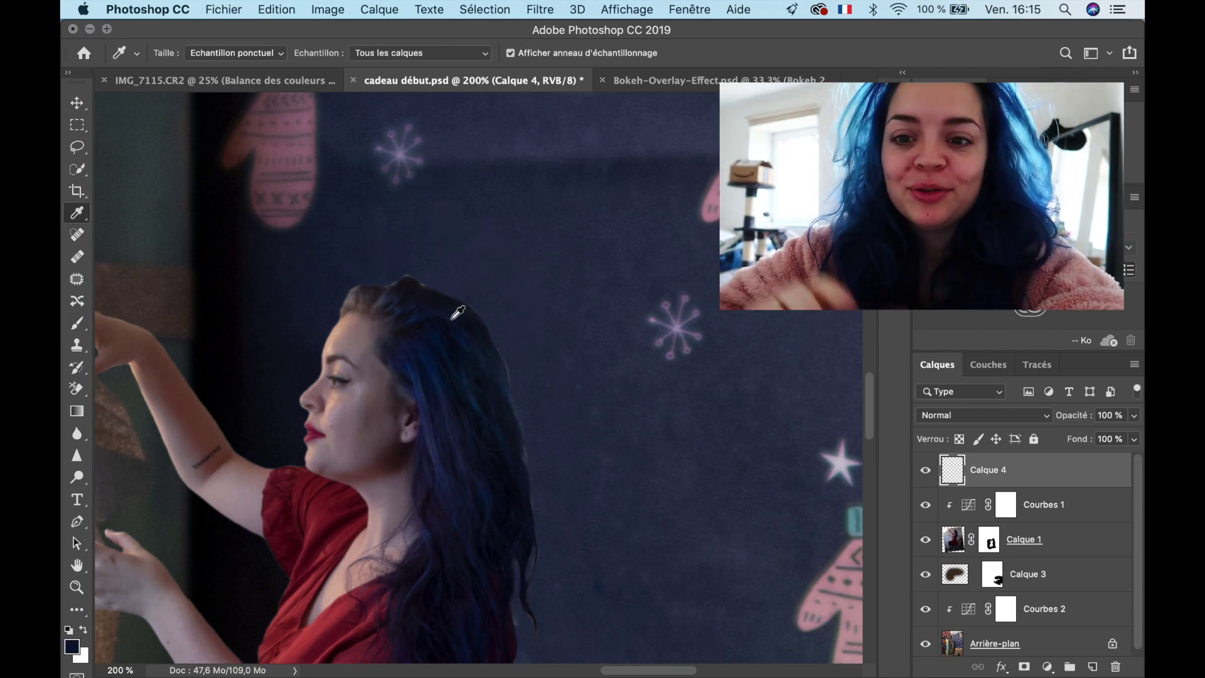
key(b)
click(183, 55)
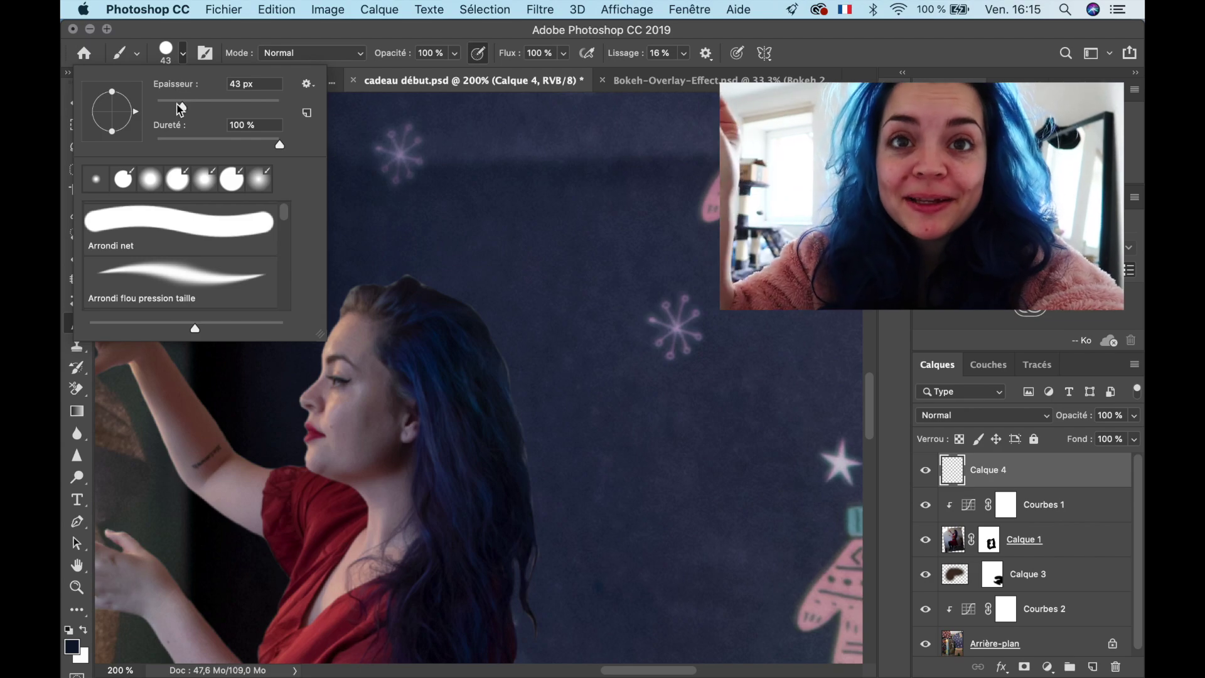
drag(181, 109, 158, 113)
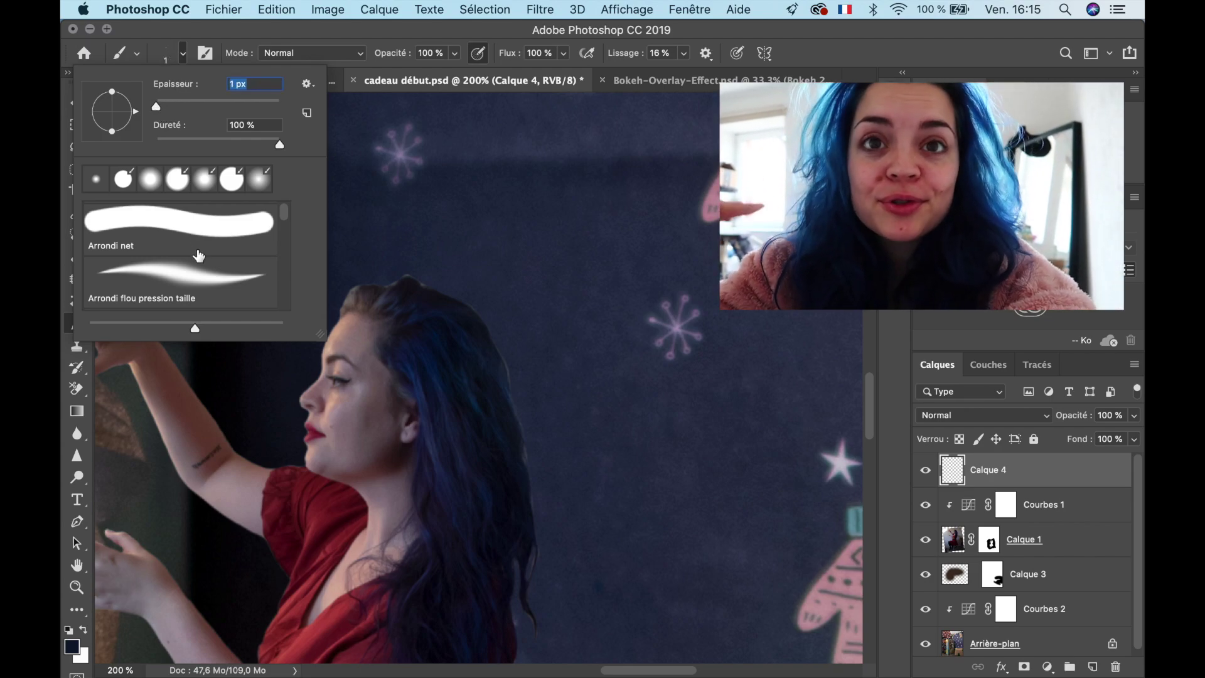
click(202, 276)
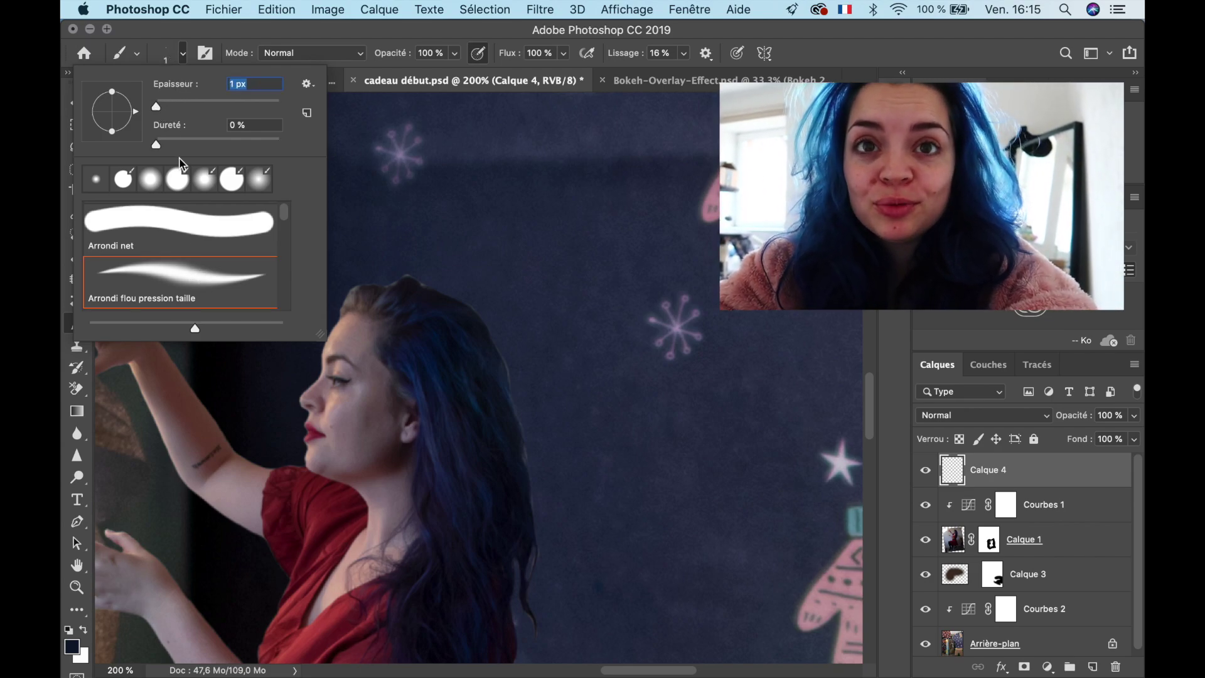
Paint fine flyaway hairs on Calque 4 along the crown and back of the woman's hair
click(467, 314)
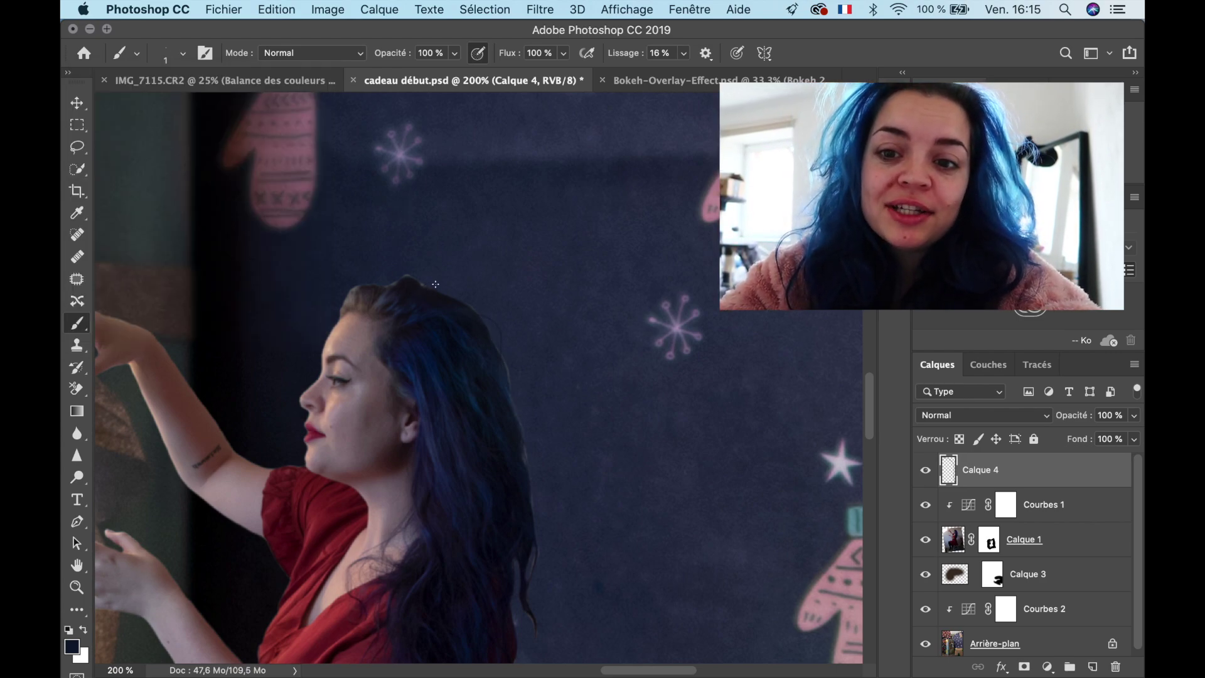
drag(436, 284, 469, 306)
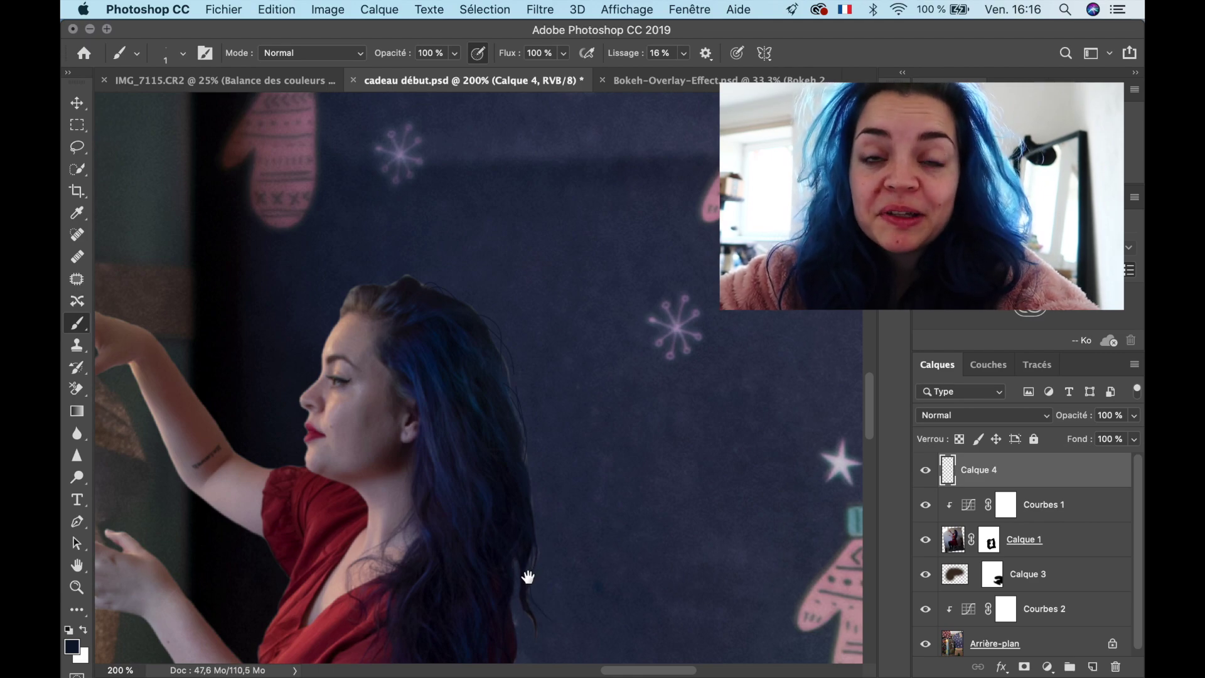
drag(528, 576, 537, 430)
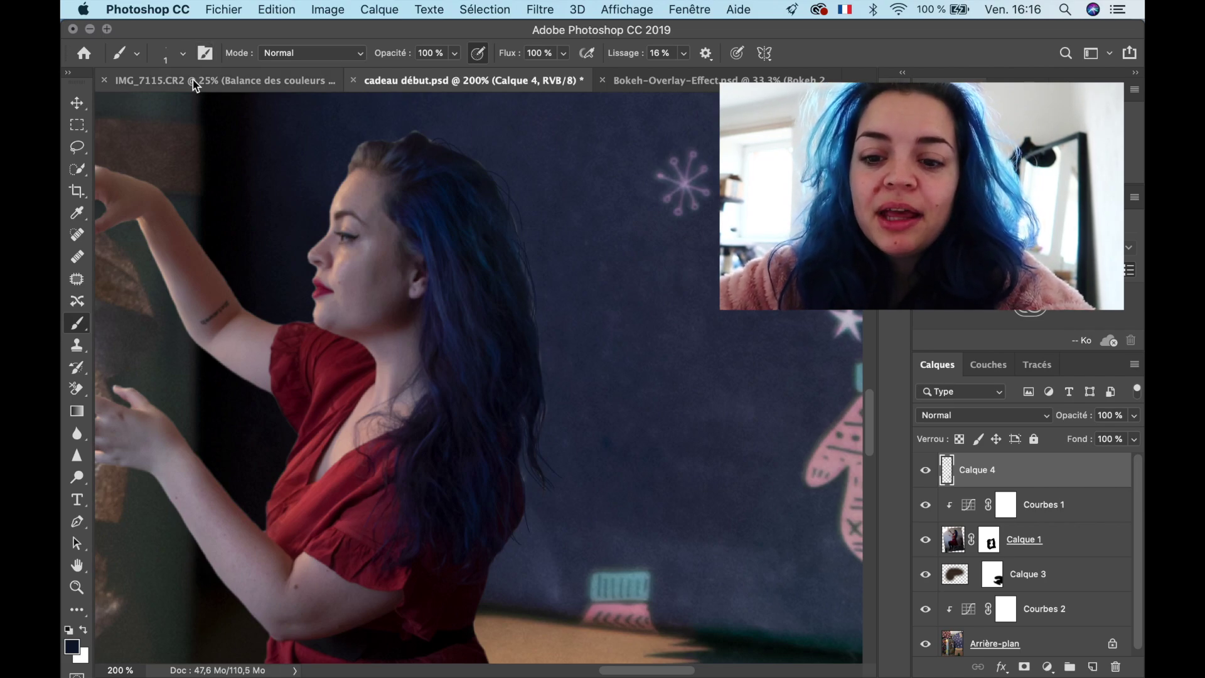
click(183, 54)
click(472, 168)
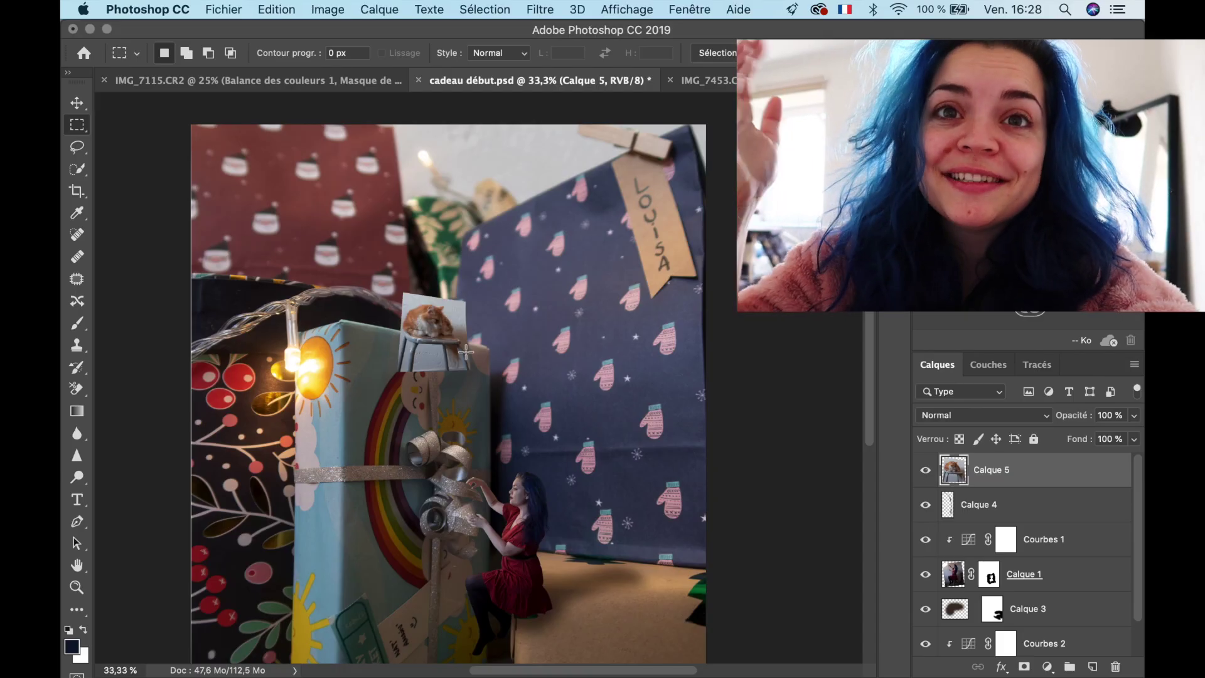
Add a layer mask to Calque 5, the cat sitting on the stool
key(super+plus)
key(super+plus)
key(super+plus)
key(super+plus)
key(super+plus)
scroll(466, 351, up, 5)
scroll(466, 352, left, 5)
click(1025, 667)
Mask out the stool and the wall beneath the cat with a hard 57 px black brush on Calque 5
key(b)
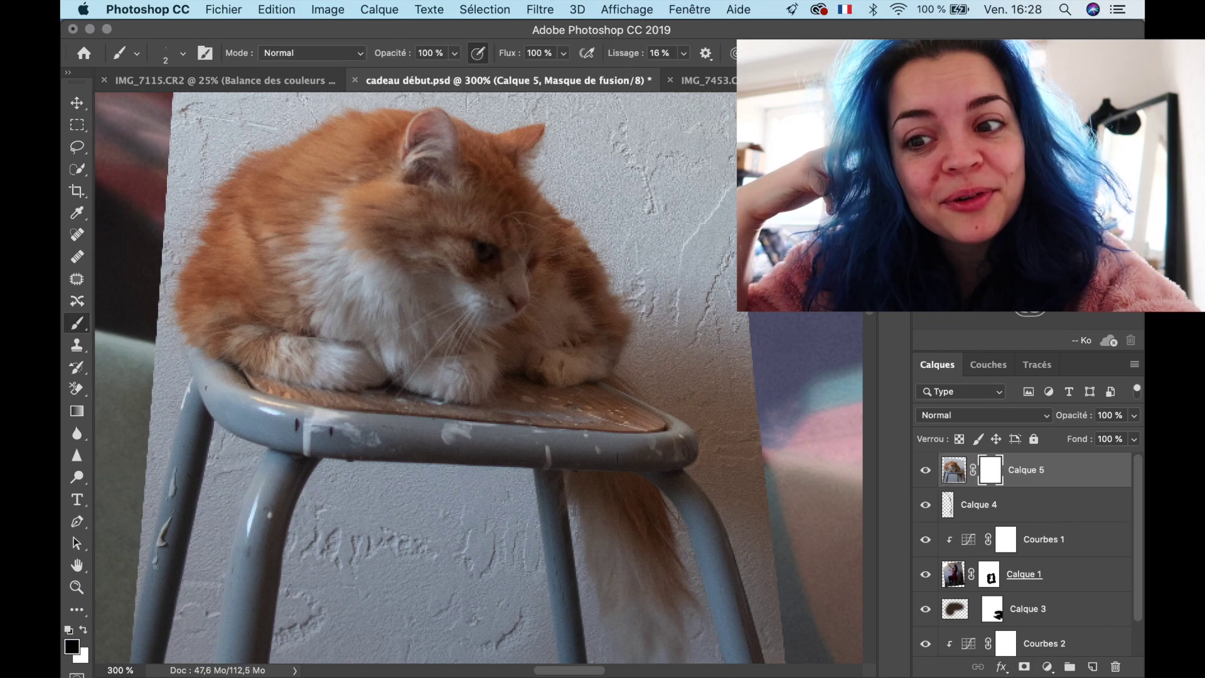
right_click(182, 164)
mouse_move(182, 444)
mouse_down()
mouse_move(366, 503)
mouse_move(619, 430)
mouse_up()
scroll(659, 427, down, 3)
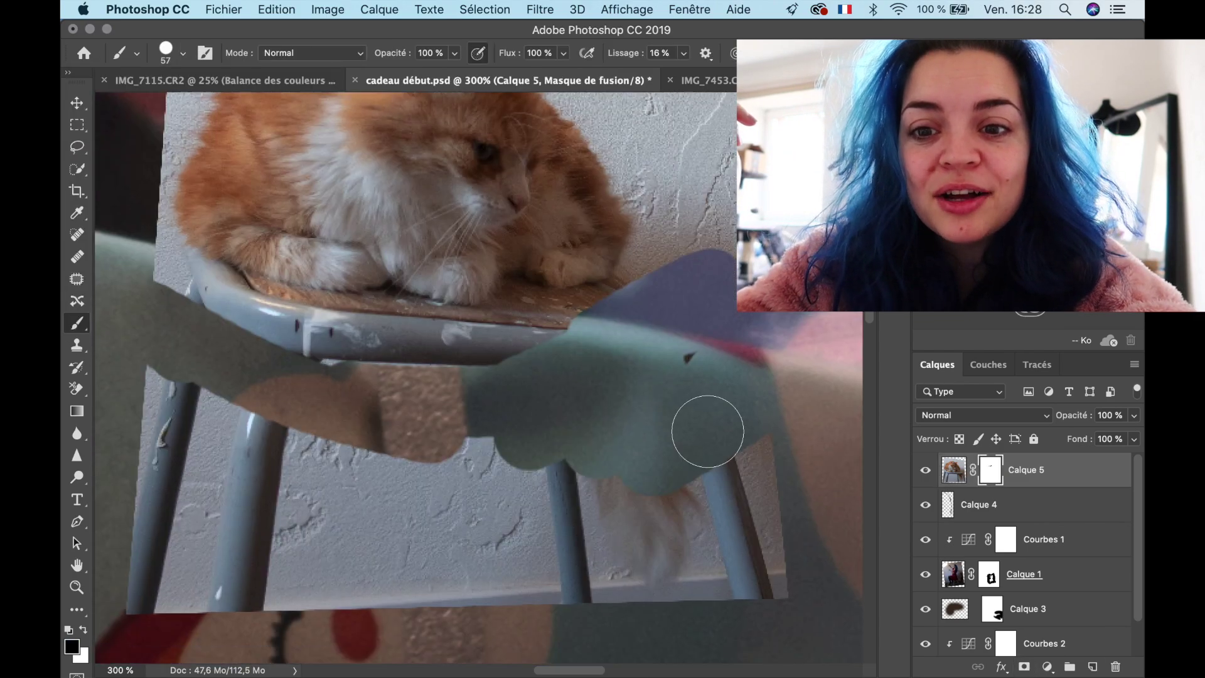
mouse_move(705, 425)
mouse_down()
mouse_move(624, 591)
mouse_move(321, 597)
mouse_move(151, 516)
mouse_move(296, 545)
mouse_move(640, 477)
mouse_move(662, 555)
mouse_up()
scroll(662, 555, up, 3)
scroll(663, 556, left, 2)
mouse_move(441, 419)
mouse_down()
mouse_move(528, 438)
mouse_move(419, 456)
mouse_move(202, 377)
mouse_up()
Mask out the white wall above and beside the cat on the Calque 5 mask
scroll(201, 376, up, 5)
scroll(201, 376, left, 2)
scroll(287, 471, up, 2)
scroll(287, 470, right, 3)
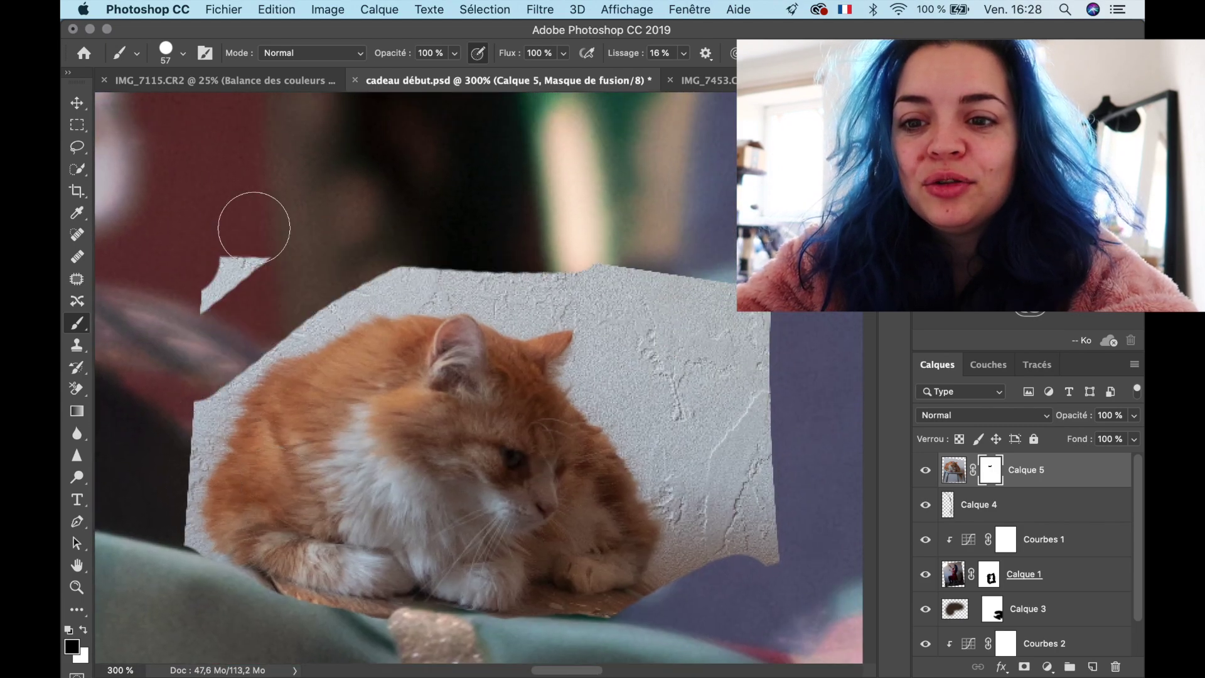
mouse_move(250, 223)
mouse_down()
mouse_move(268, 294)
mouse_move(514, 276)
mouse_move(607, 370)
mouse_move(703, 543)
mouse_move(706, 266)
mouse_move(771, 546)
mouse_up()
scroll(770, 546, down, 1)
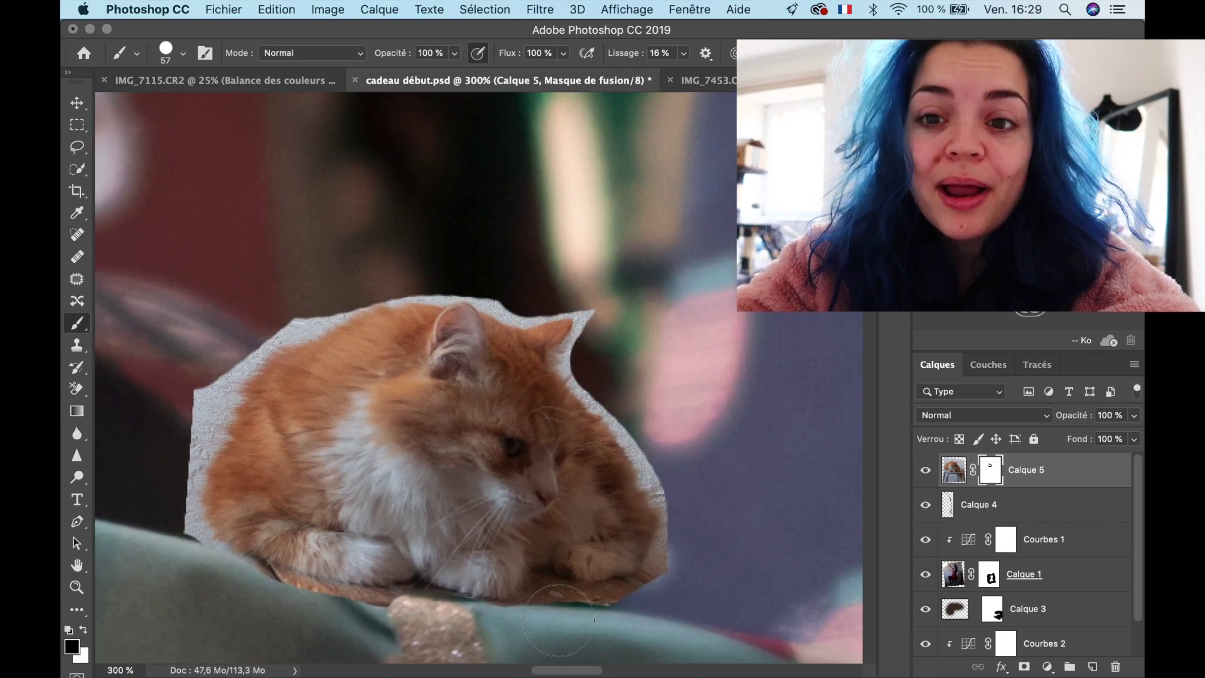
Tighten the Calque 5 mask around the cat's paws, back and ears to remove the remaining wall fringe
drag(678, 596, 565, 621)
mouse_move(614, 320)
mouse_down()
mouse_move(601, 348)
mouse_move(699, 548)
mouse_move(675, 565)
mouse_up()
mouse_move(329, 286)
mouse_down()
mouse_move(182, 417)
mouse_move(166, 483)
mouse_up()
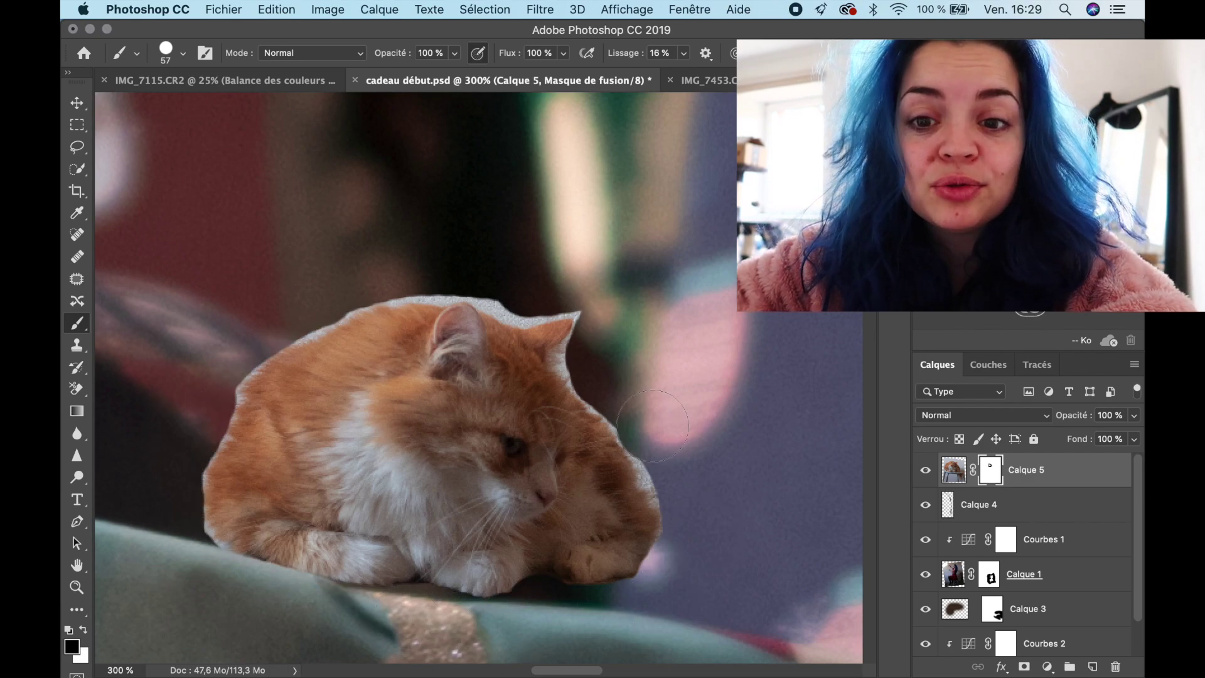
mouse_move(597, 364)
mouse_down()
mouse_move(610, 319)
mouse_move(576, 293)
mouse_up()
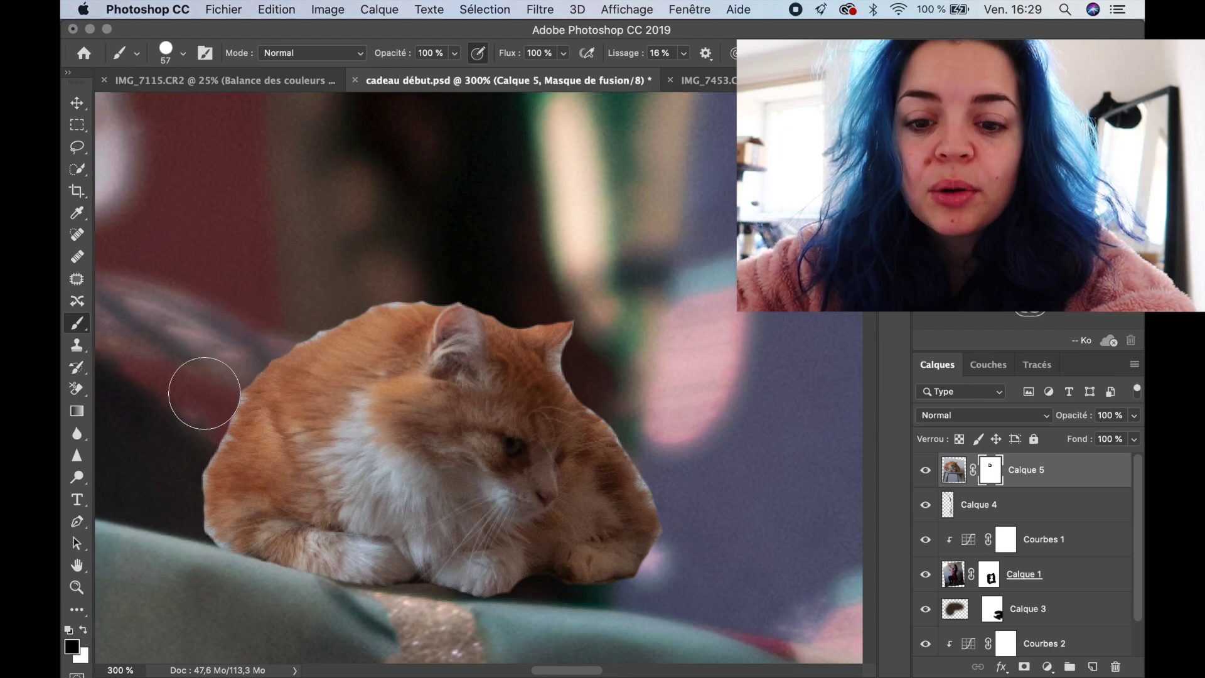
click(182, 53)
scroll(191, 242, down, 6)
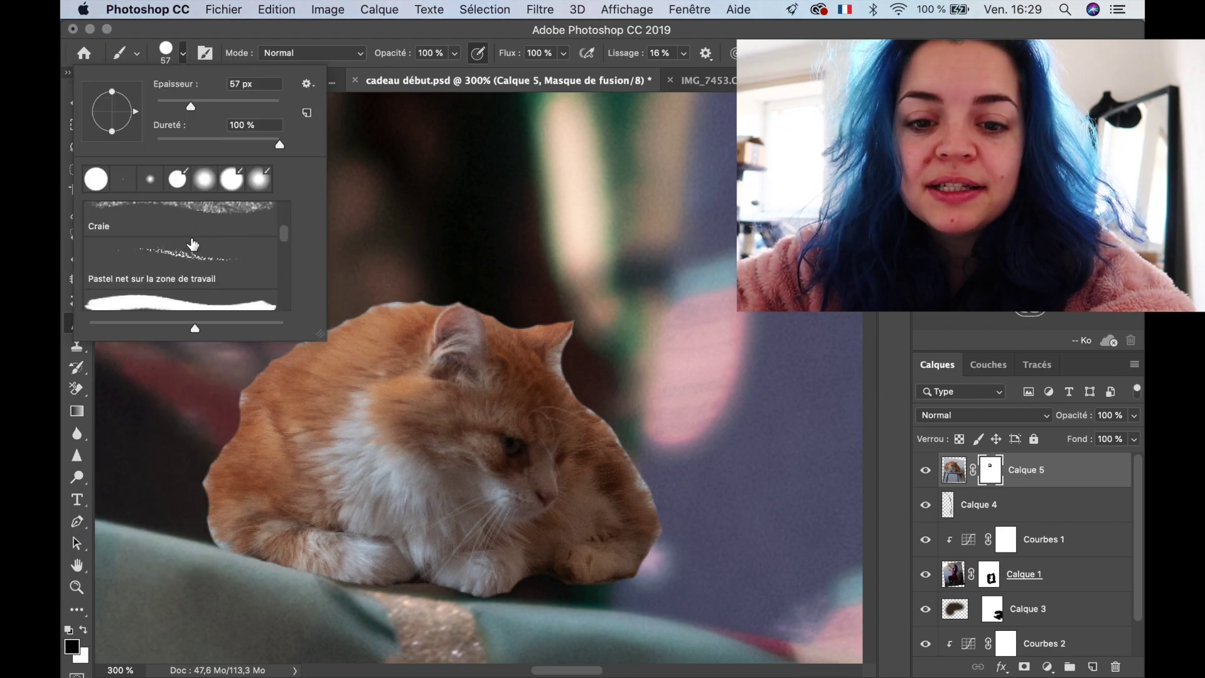
scroll(193, 244, down, 5)
click(177, 242)
click(367, 401)
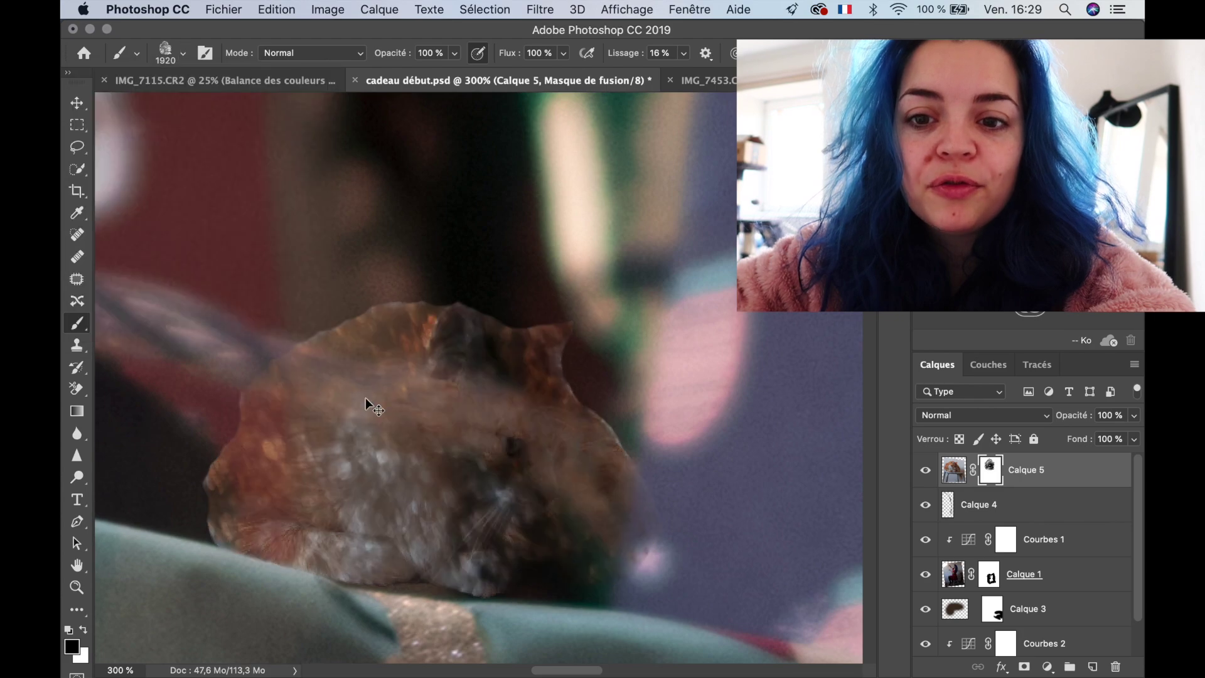
key(super+z)
Choose the BristleFur-DogWolfBear fur brush for refining the edge of the cat's mask
click(183, 52)
scroll(234, 317, down, 5)
scroll(223, 291, down, 10)
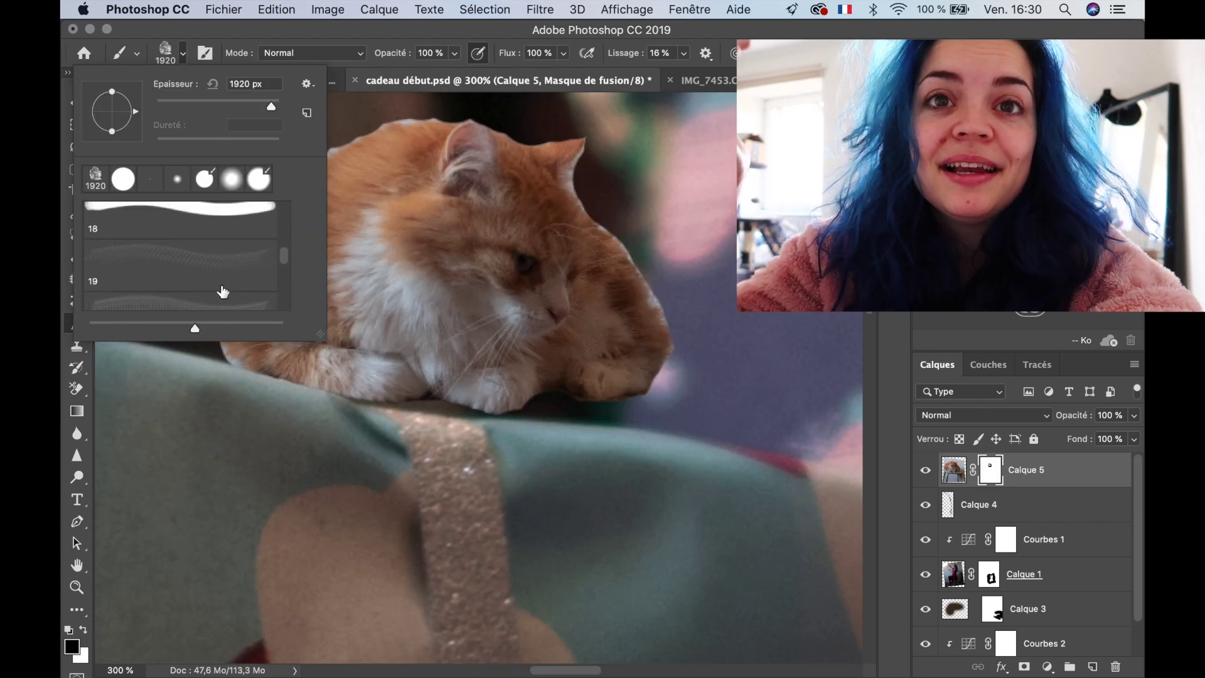
scroll(222, 291, down, 12)
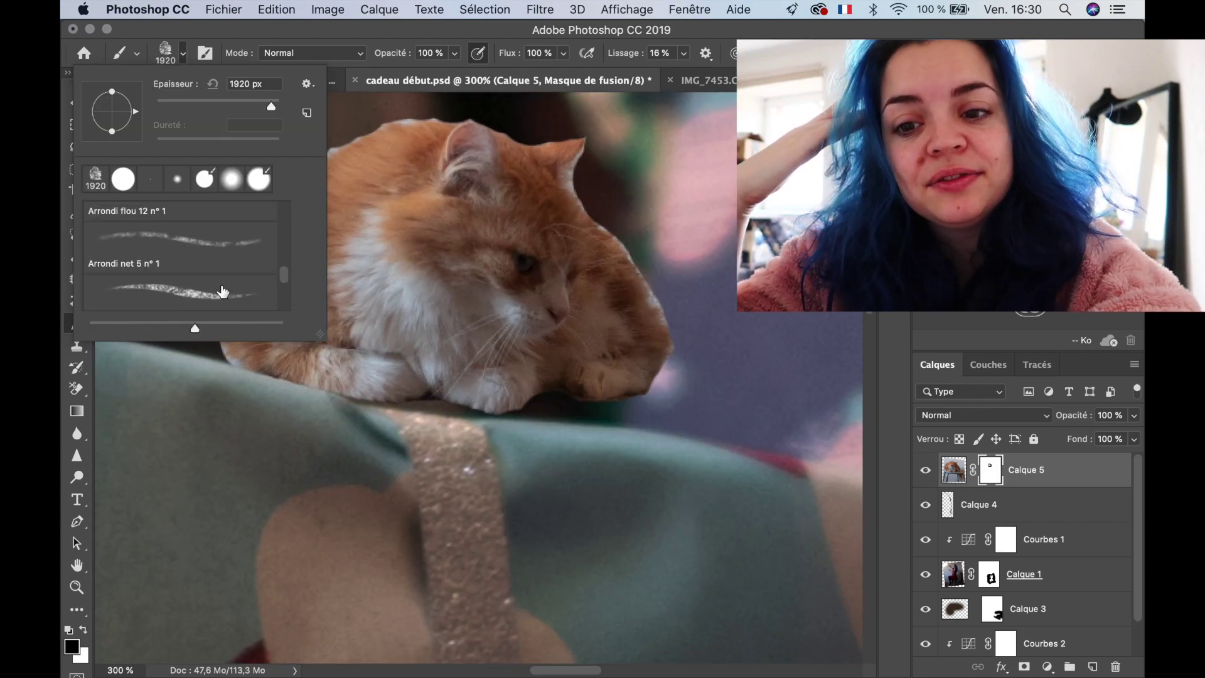
scroll(223, 291, down, 10)
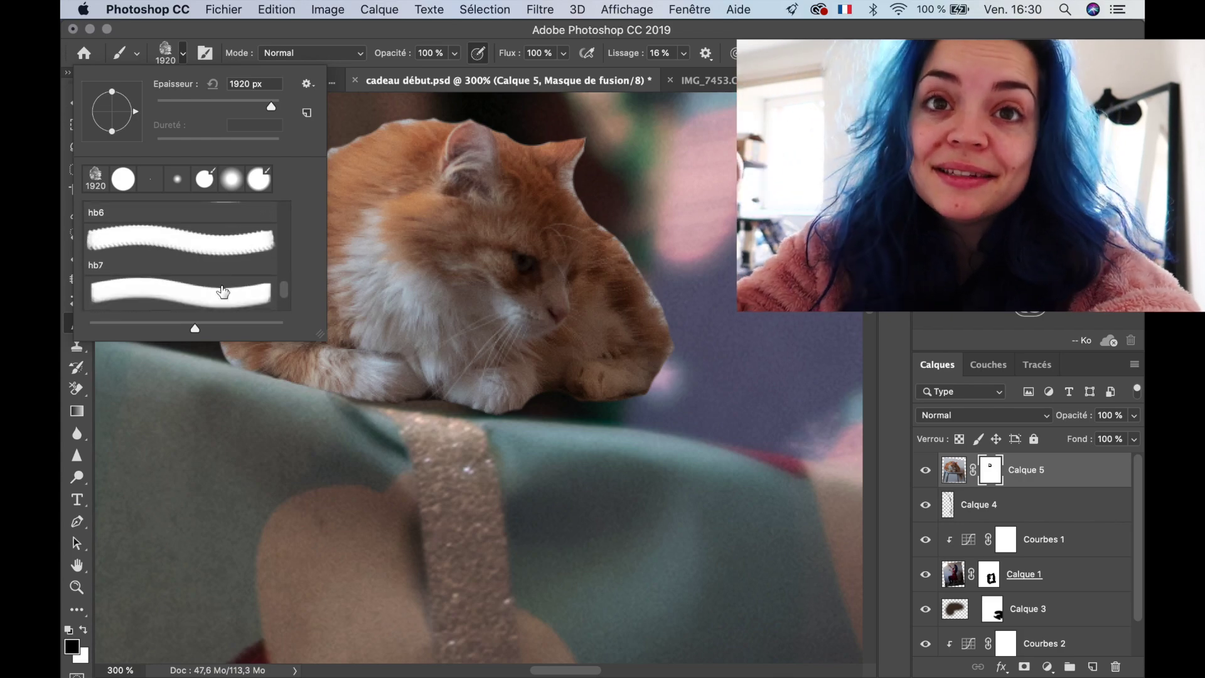
scroll(222, 290, down, 10)
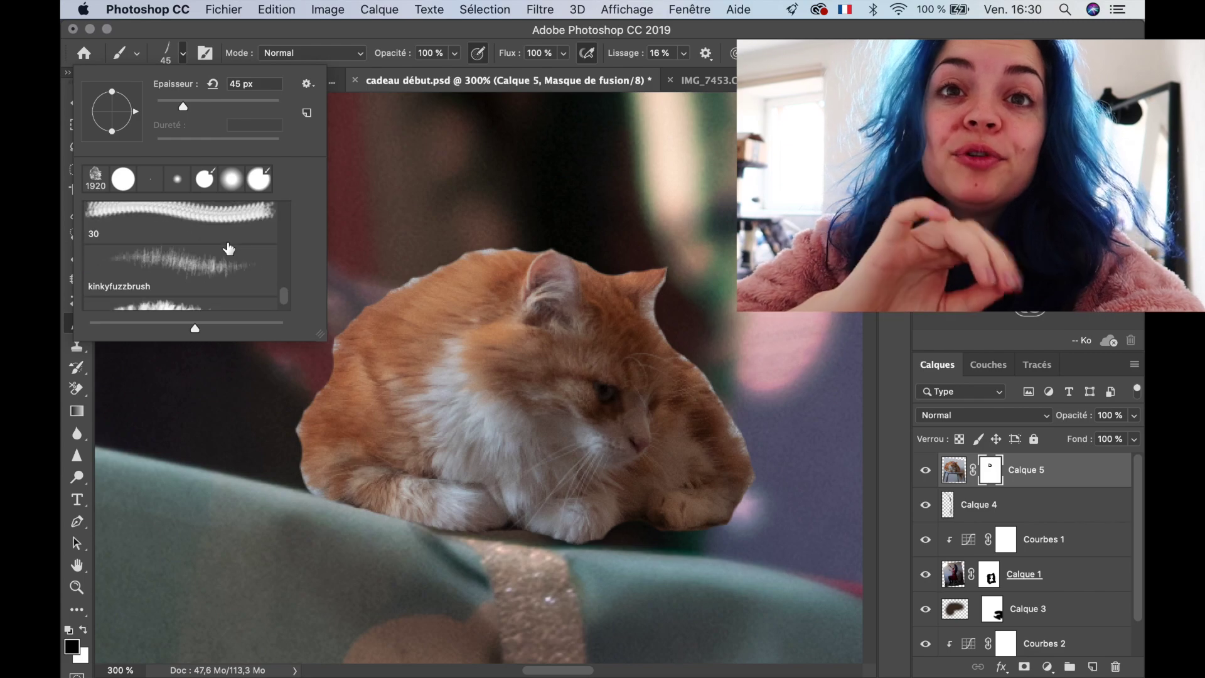
scroll(182, 264, down, 3)
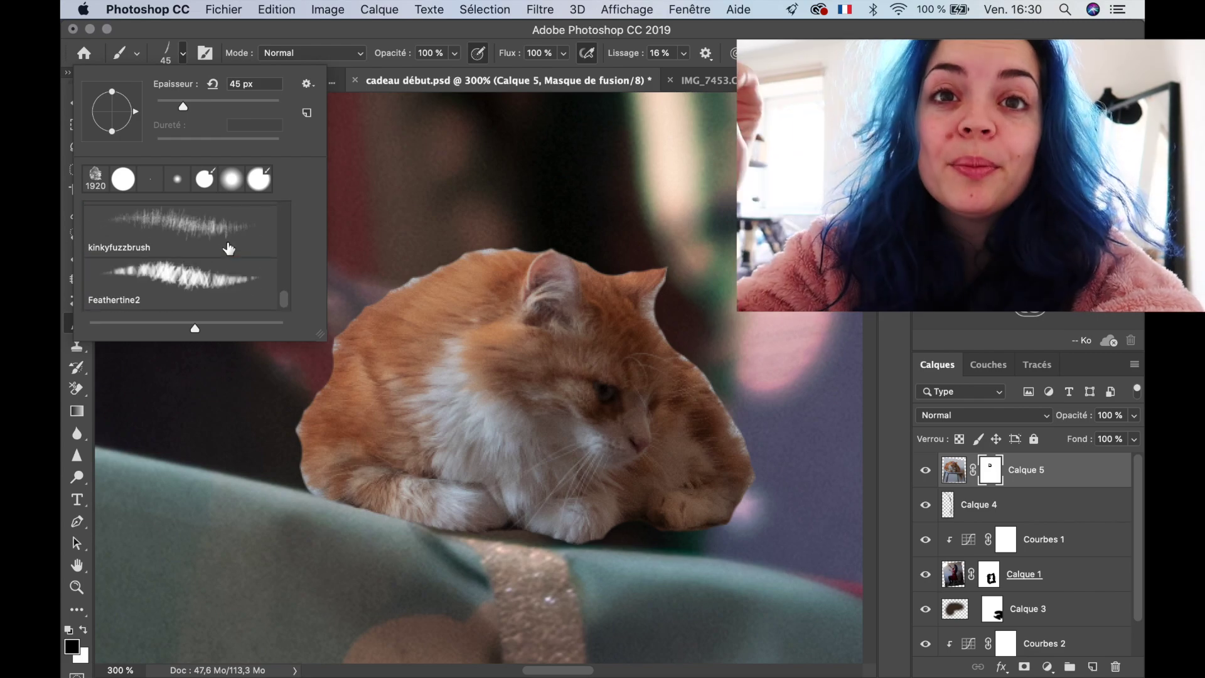
click(177, 244)
click(375, 306)
key(super+plus)
key(super+plus)
key(super+plus)
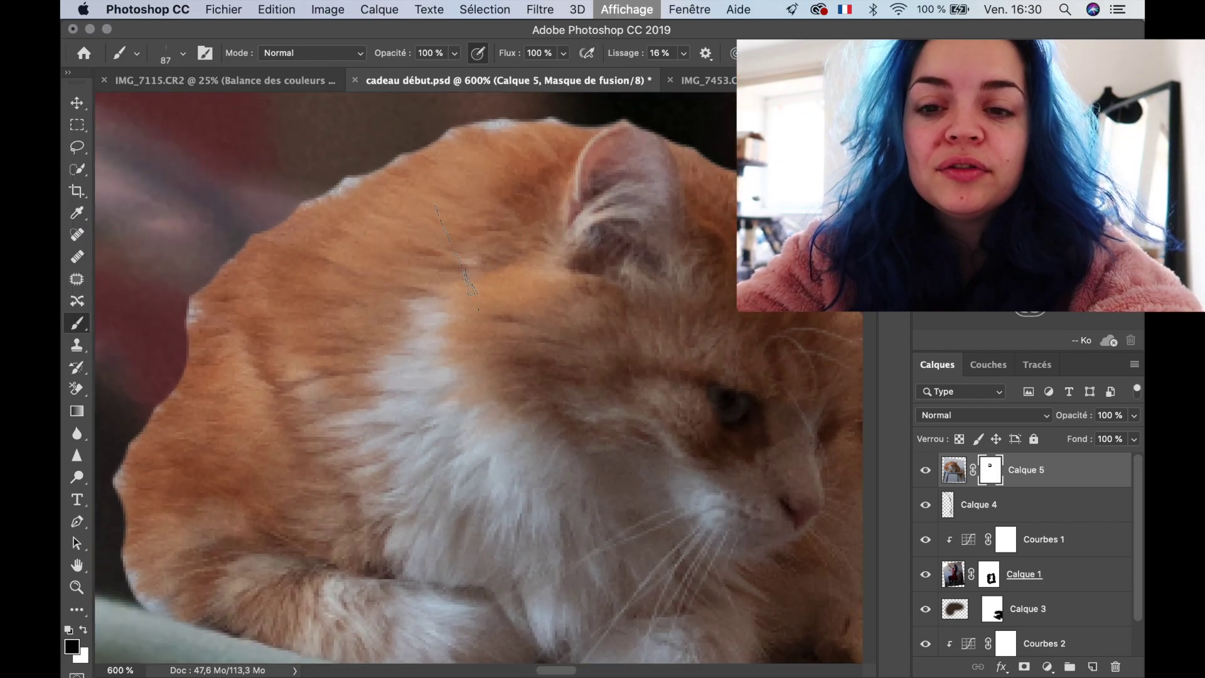
Try brushing fur texture along the cat's back edge on the mask with the fur brush at 31 px
scroll(469, 300, left, 3)
click(183, 54)
drag(209, 107, 175, 107)
mouse_move(249, 415)
mouse_down()
mouse_move(276, 317)
mouse_move(378, 189)
mouse_up()
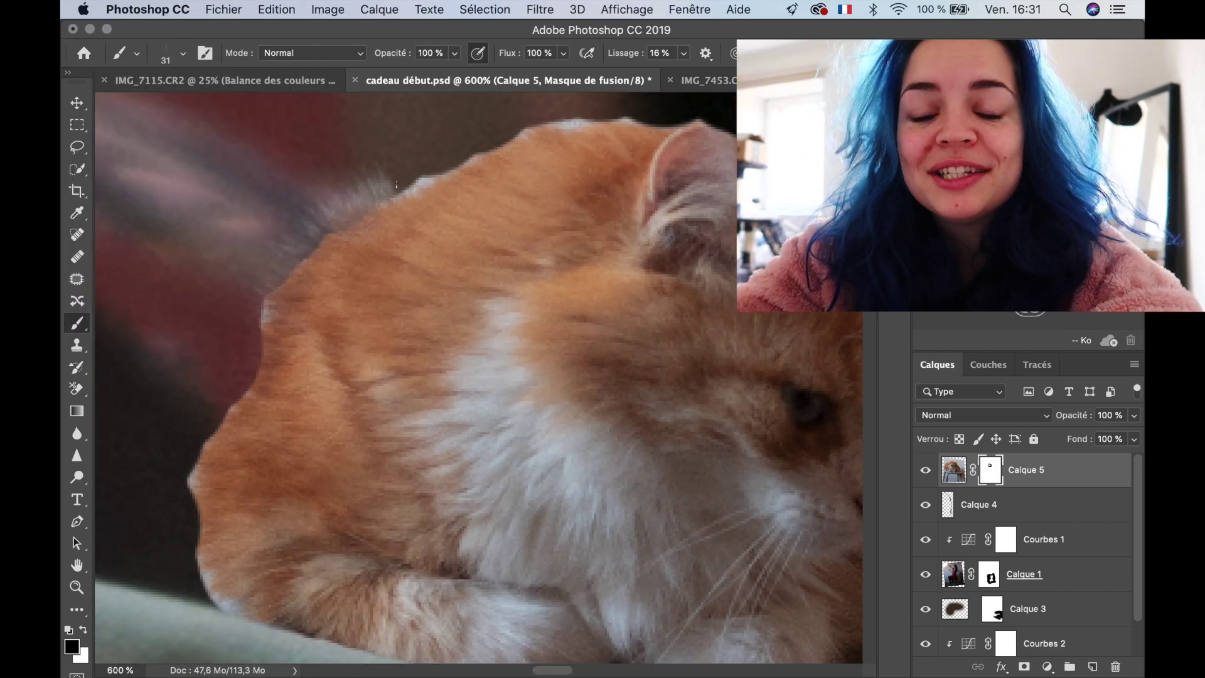
key(super+z)
Reduce the fur brush to 16 px and paint white on the mask to restore fur along the cat's back
click(183, 55)
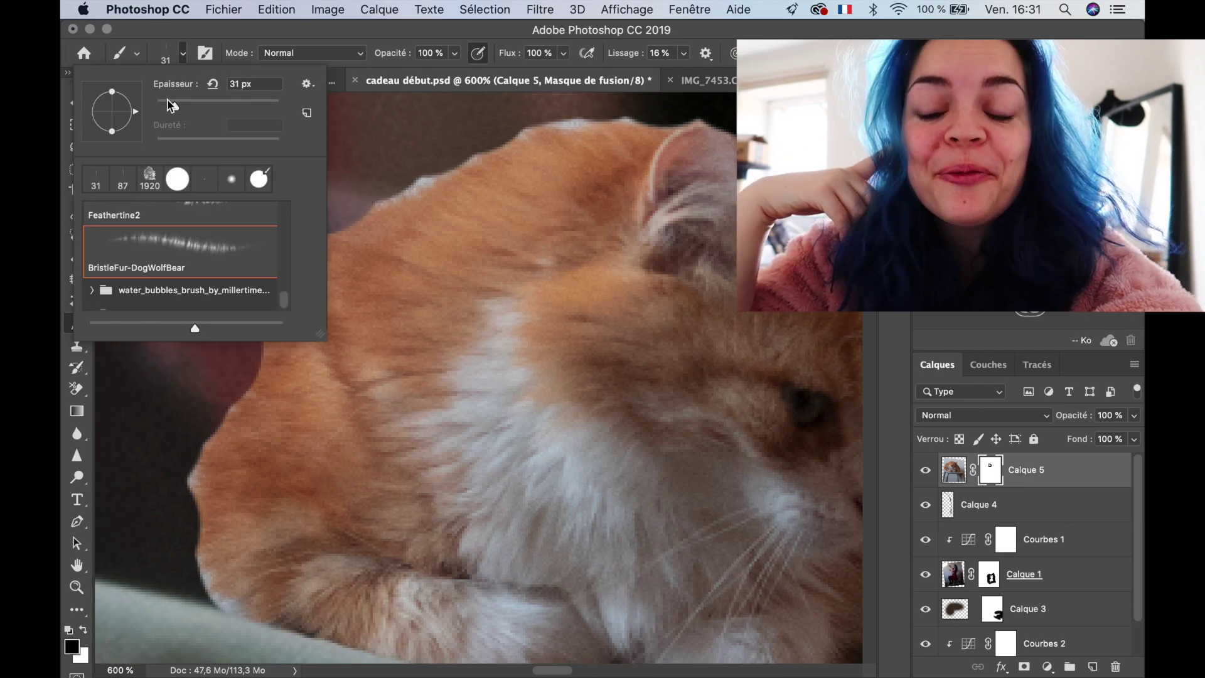
click(83, 630)
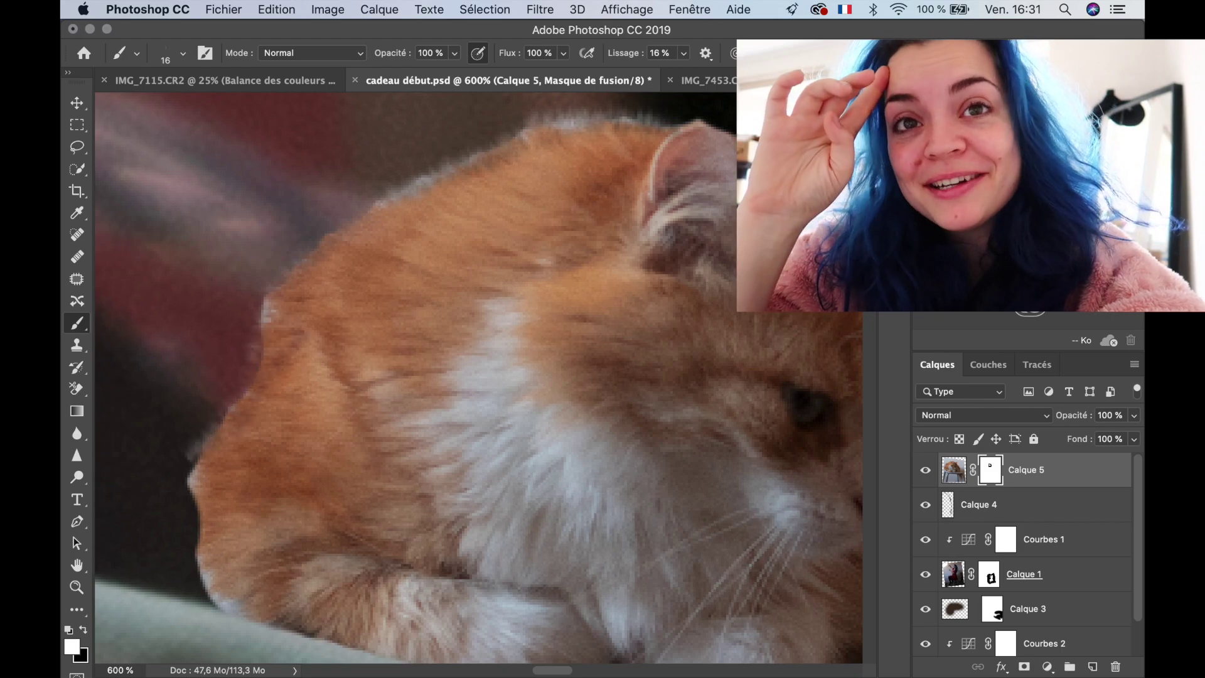
drag(212, 601, 195, 454)
drag(324, 193, 64, 286)
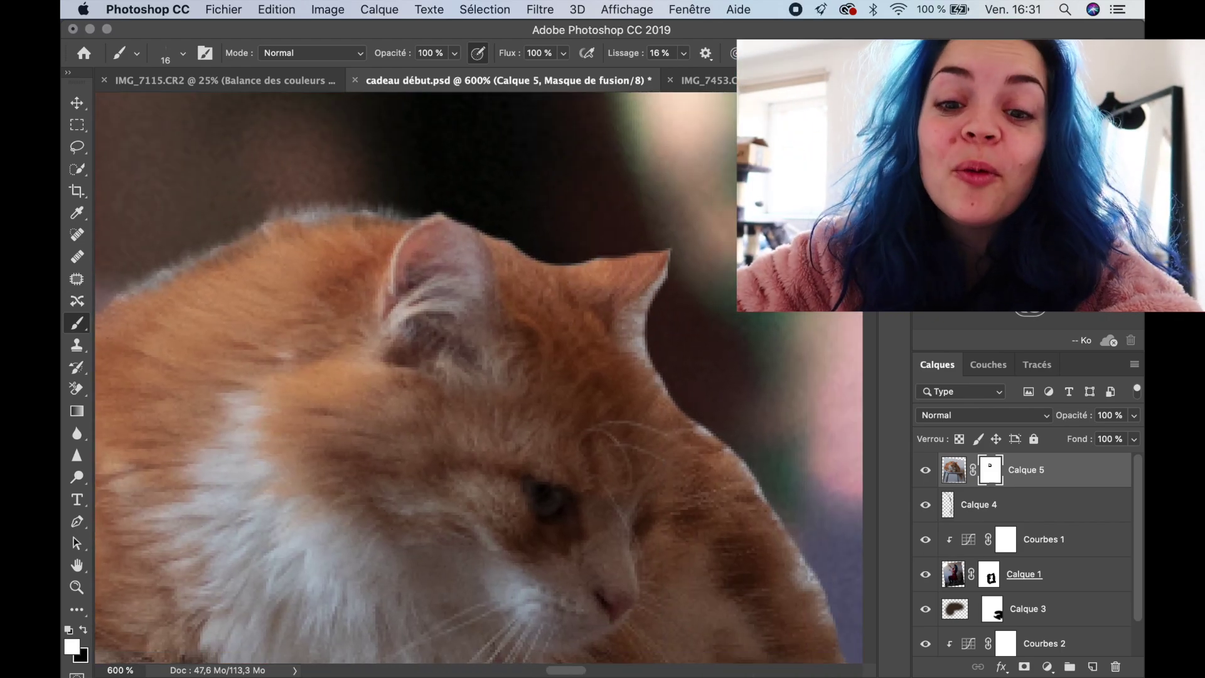
Soften the mask edge with the 16 px fur brush around the cat's far ear, flank and paws
drag(653, 371, 568, 278)
drag(568, 277, 642, 356)
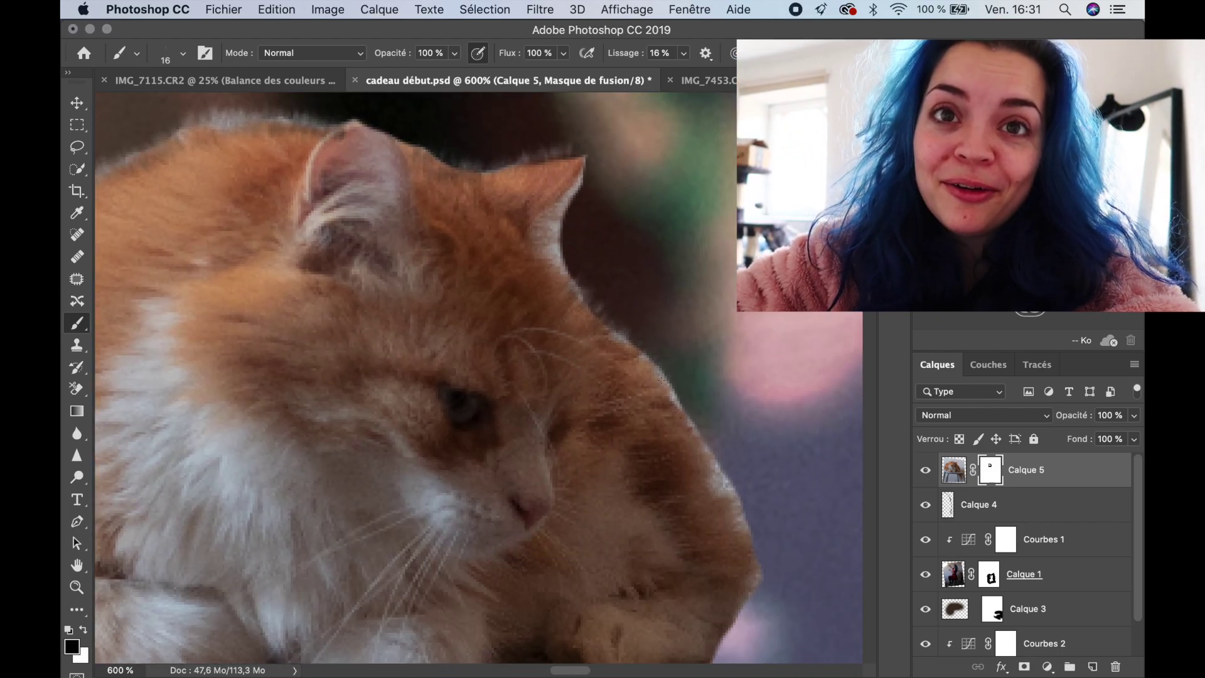
drag(791, 644, 732, 523)
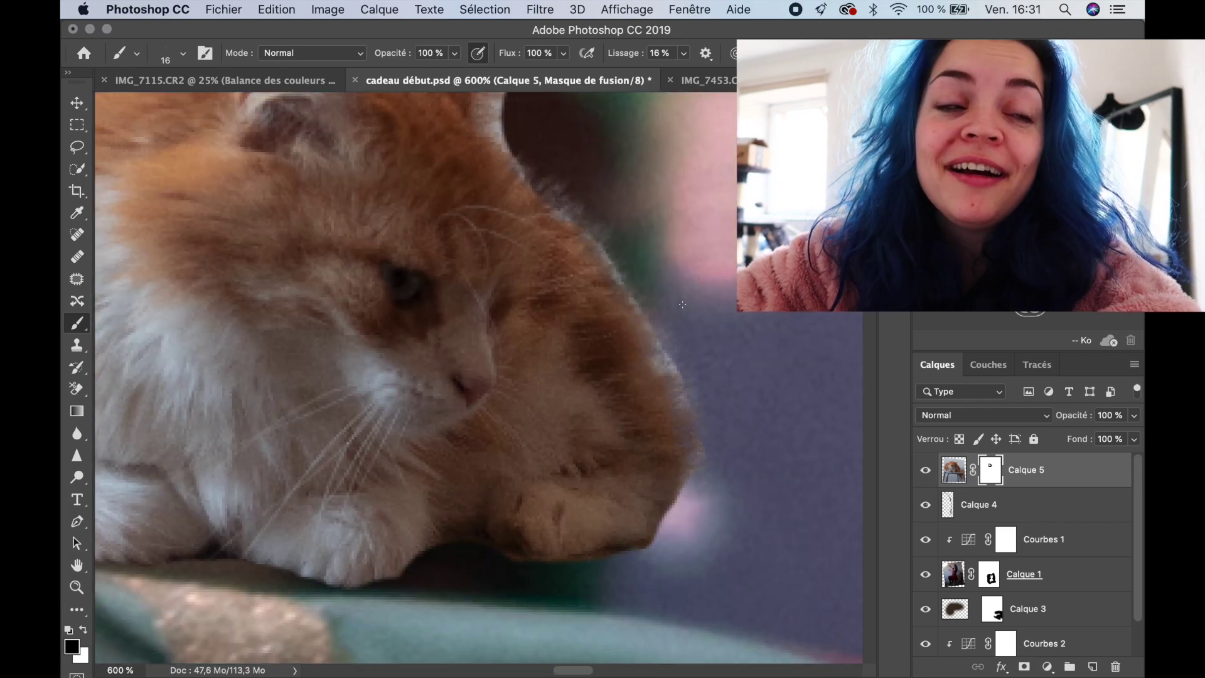
key(super+minus)
key(super+minus)
key(super+minus)
key(super+minus)
key(super+minus)
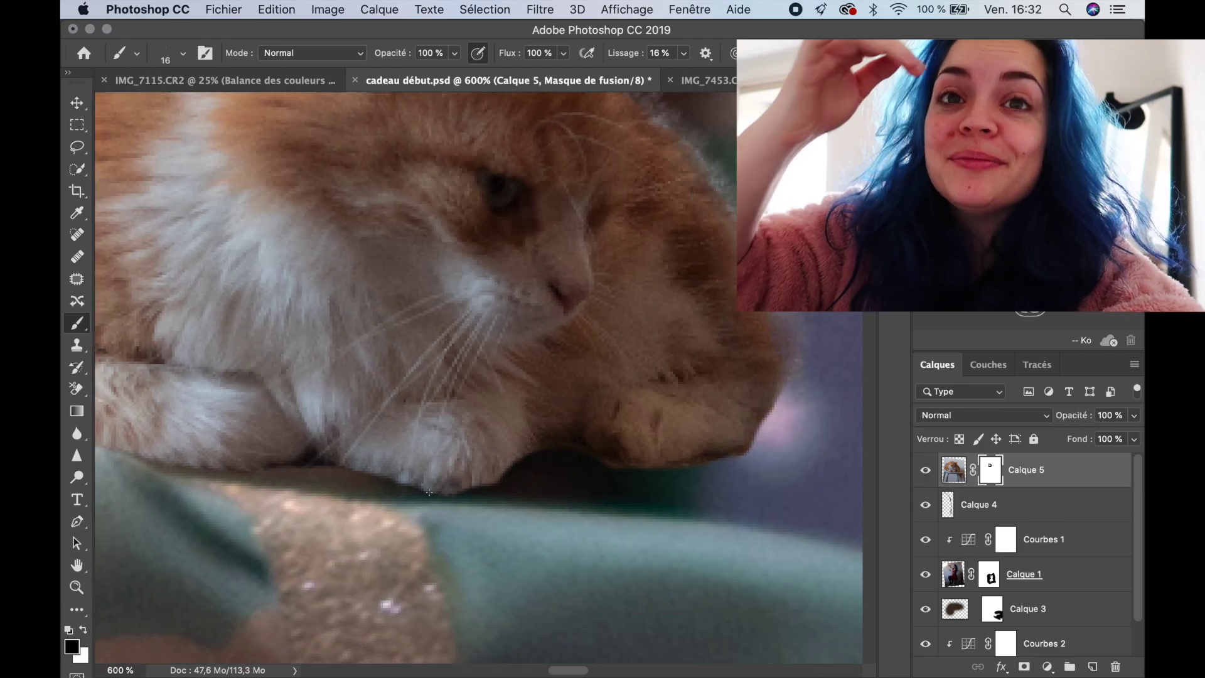
key(super+minus)
key(super+minus)
key(super+minus)
key(super+minus)
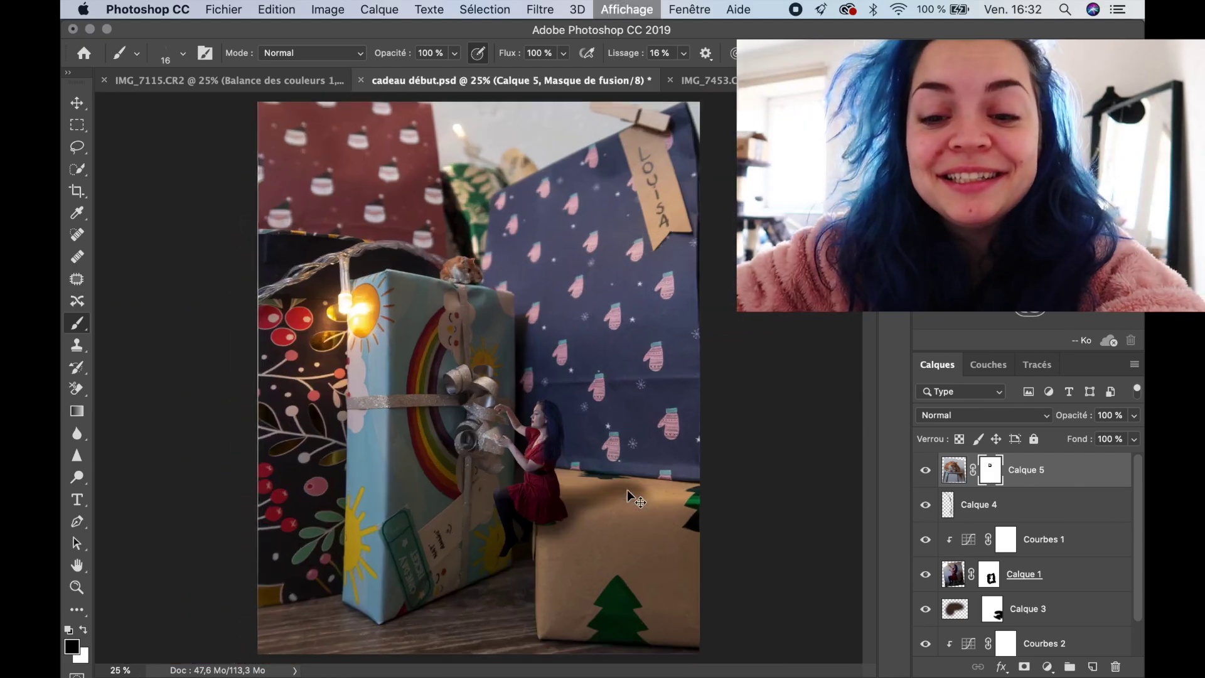
Apply a slight blur filter to the cat image on Calque 5 rather than to its mask
key(super+plus)
key(super+plus)
key(super+plus)
key(super+plus)
click(539, 9)
click(954, 470)
click(543, 9)
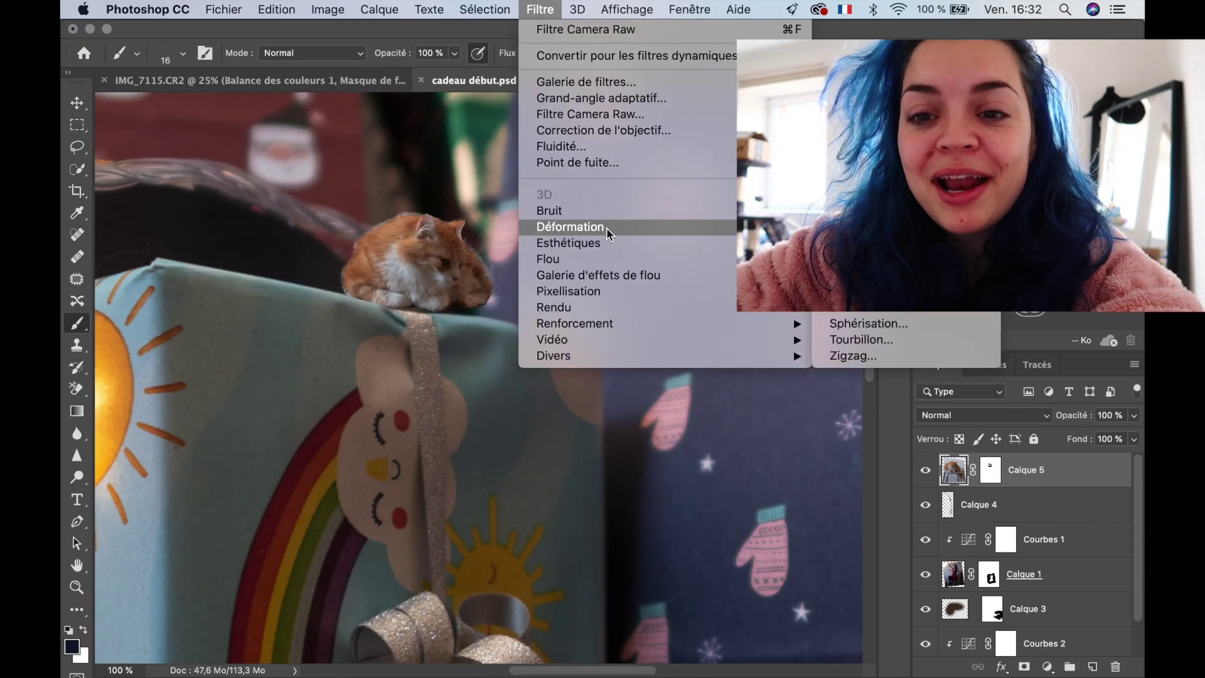
mouse_move(646, 260)
click(844, 339)
drag(730, 393, 726, 393)
click(944, 169)
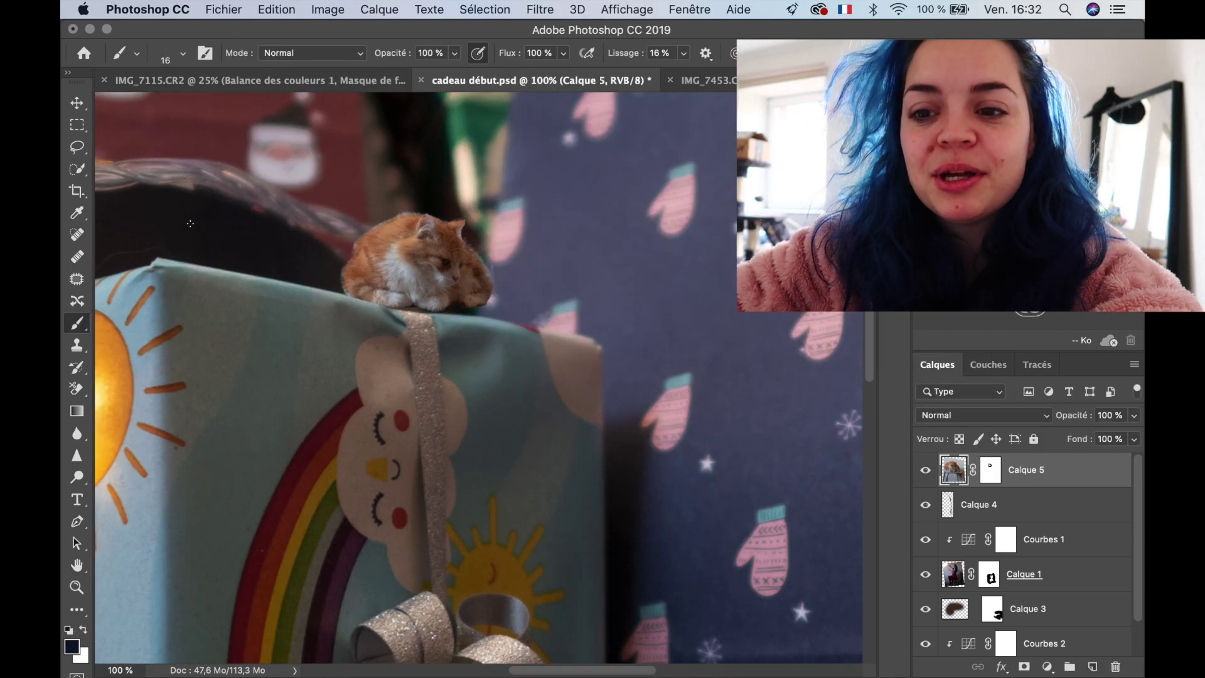
Scale the Calque 5 cat down slightly and reposition it on the top edge of the rainbow gift
click(83, 129)
right_click(458, 227)
click(500, 272)
drag(562, 441, 548, 452)
drag(473, 253, 464, 255)
key(Return)
key(super+minus)
key(super+minus)
key(super+minus)
scroll(671, 337, down, 2)
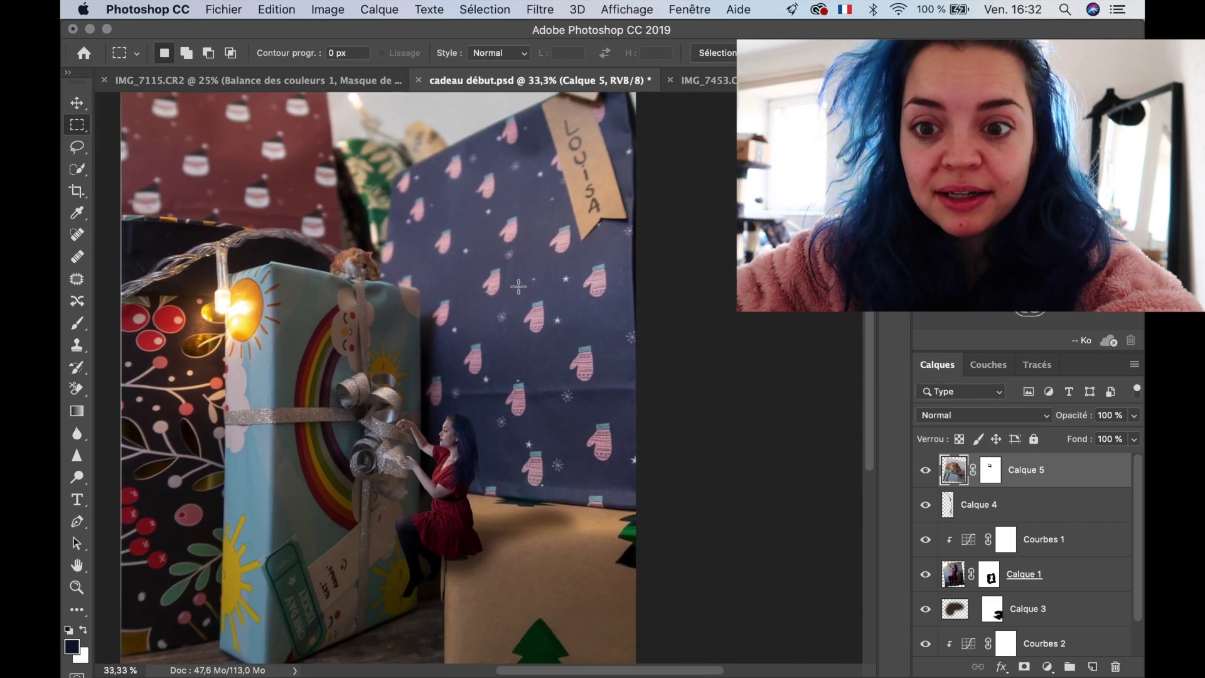
Switch to Finder, locate the Christmas hat PNG and place it in the cadeau début.psd composition
key(super+plus)
key(super+plus)
key(super+plus)
key(super+plus)
key(super+plus)
key(super+minus)
click(179, 643)
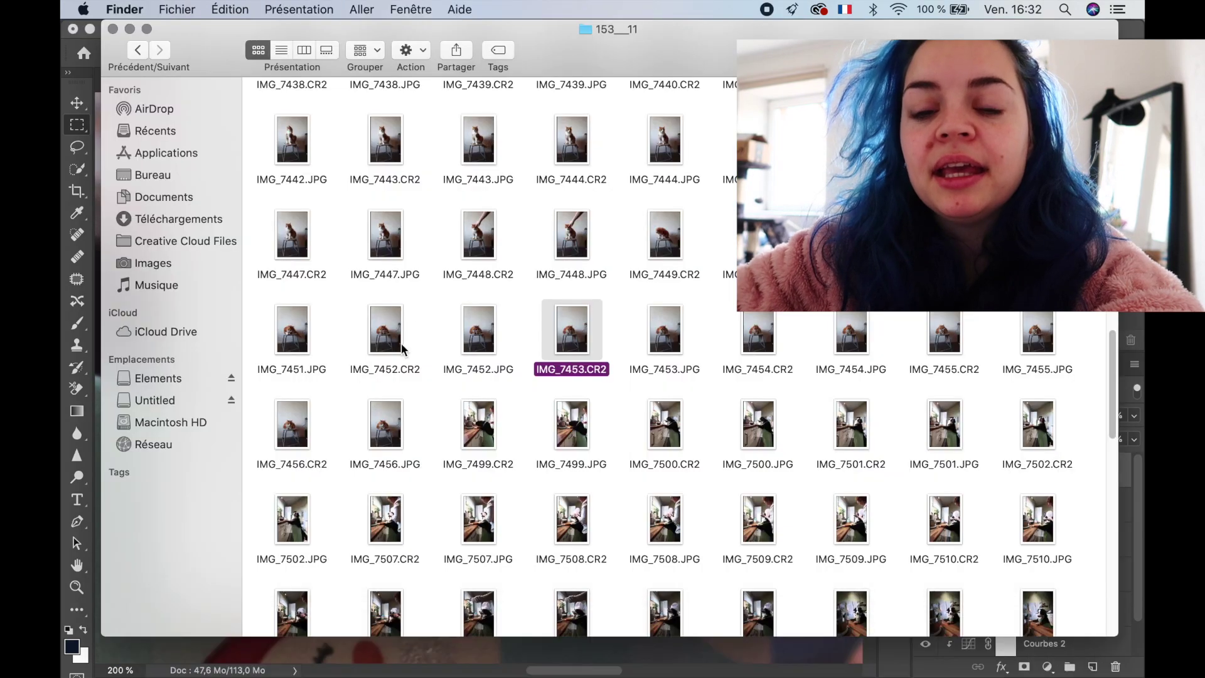
click(179, 217)
scroll(674, 366, up, 3)
click(153, 175)
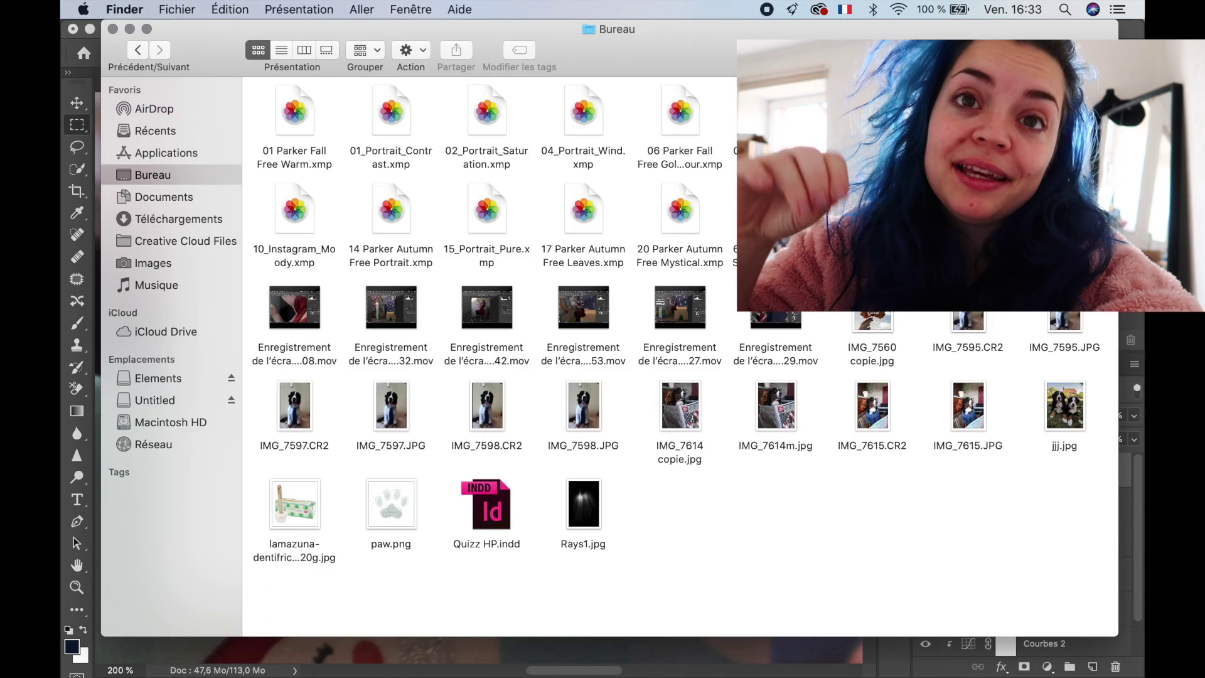
drag(296, 501, 358, 648)
Shrink the placed Santa hat to about 13.5 %, move it to the cat's head and flip it horizontally
key(super+minus)
key(super+minus)
key(super+minus)
drag(338, 248, 619, 433)
key(super+plus)
key(super+plus)
drag(717, 612, 462, 351)
right_click(464, 345)
click(551, 545)
Scale the Santa hat down further to about 8.1 % and move it beside the cat's near ear
key(super+plus)
key(super+plus)
key(super+plus)
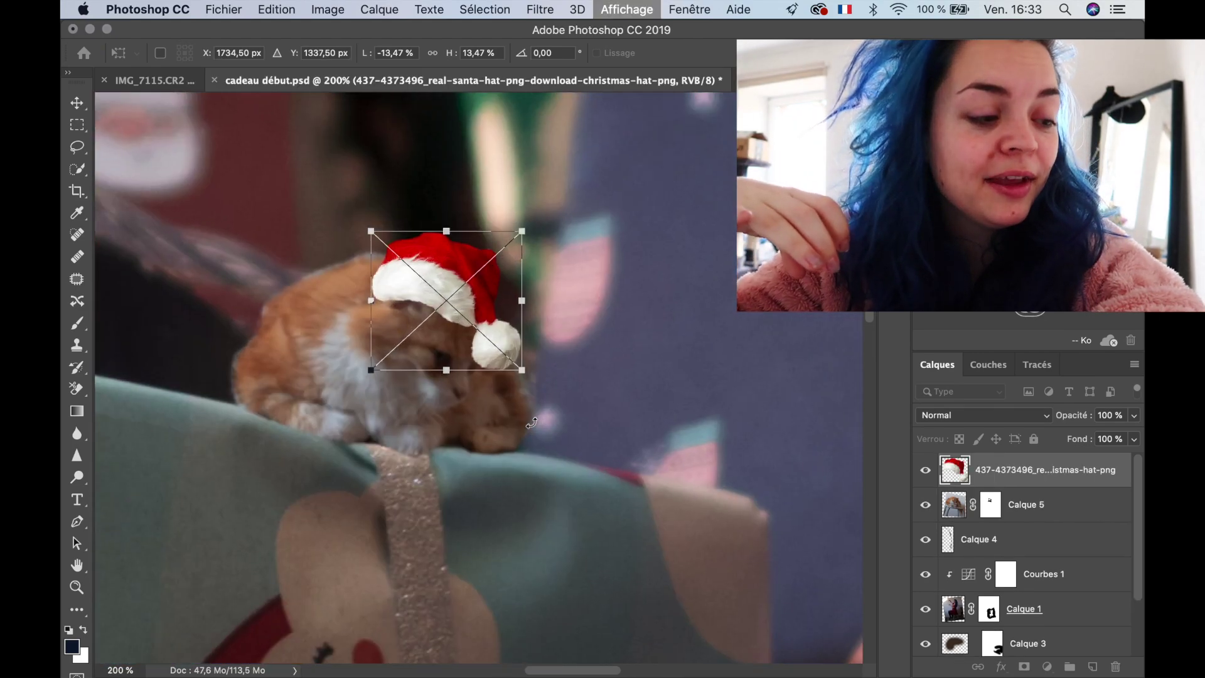
drag(566, 362, 491, 295)
drag(365, 149, 425, 210)
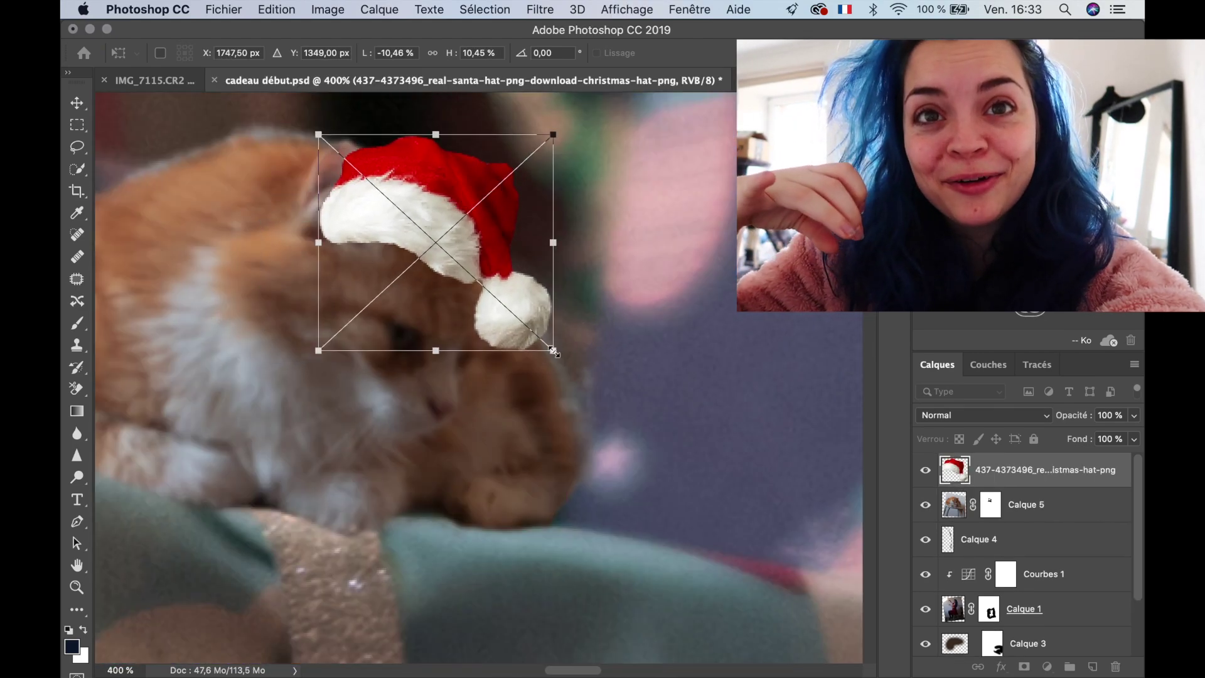
drag(550, 357, 576, 369)
scroll(576, 369, up, 3)
drag(563, 303, 466, 348)
drag(424, 441, 468, 390)
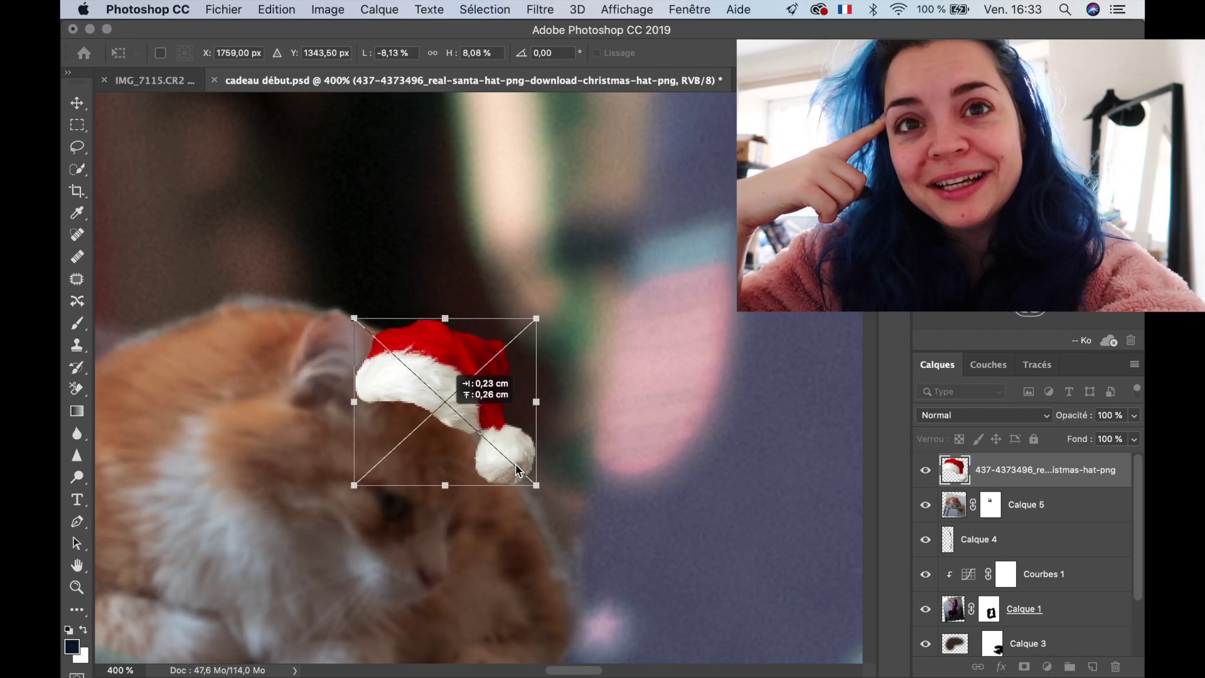
Enlarge the hat to about 8.9 %, rotate it about 4.9° and settle it on the cat's forehead
drag(514, 488, 507, 494)
mouse_move(516, 370)
mouse_down()
mouse_move(510, 384)
mouse_move(495, 377)
mouse_up()
mouse_move(520, 333)
mouse_down()
mouse_move(546, 310)
mouse_move(538, 320)
mouse_up()
mouse_move(472, 370)
mouse_down()
mouse_move(461, 398)
mouse_move(477, 394)
mouse_up()
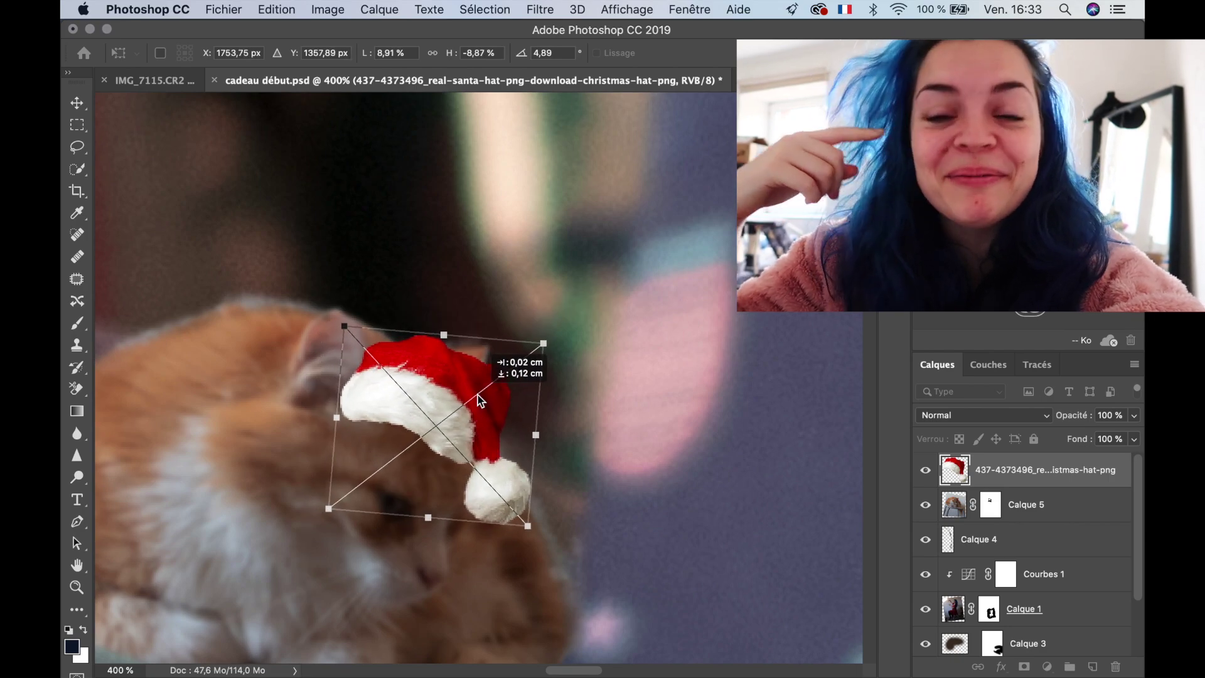
key(Return)
key(m)
Examine the hat's size and placement on the cat against the whole gift composition
key(super+minus)
key(super+minus)
key(super+minus)
key(super+minus)
key(super+minus)
key(super+minus)
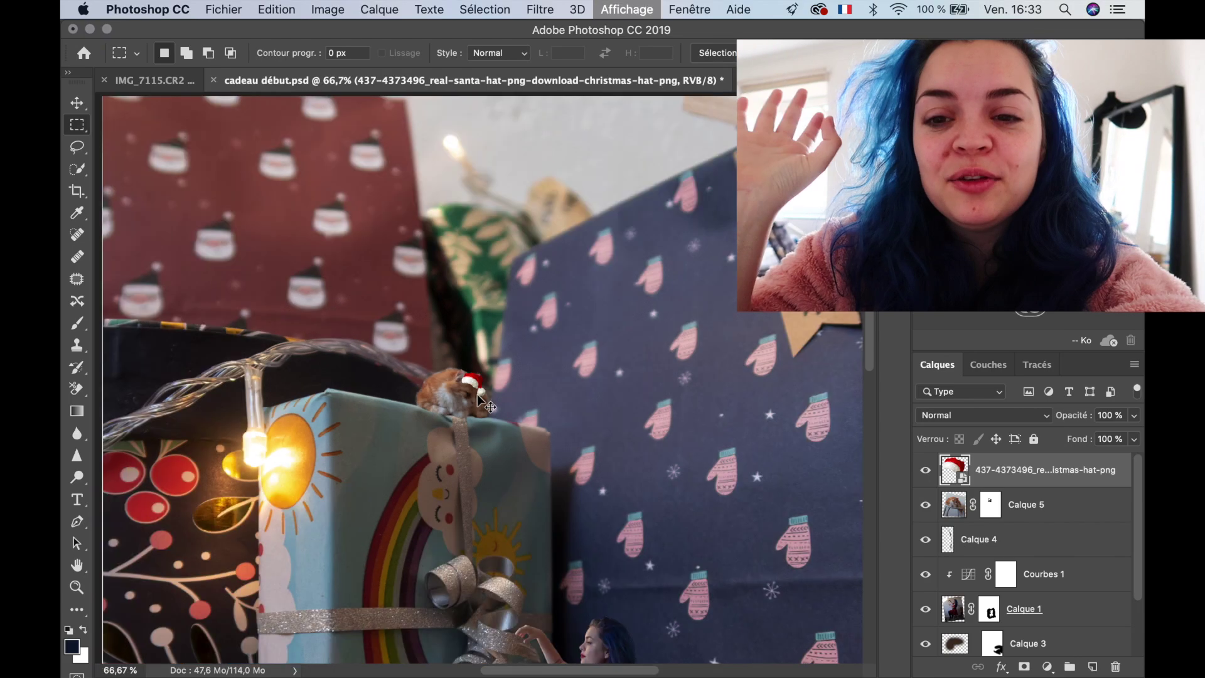
key(super+plus)
key(super+plus)
key(super+plus)
key(super+plus)
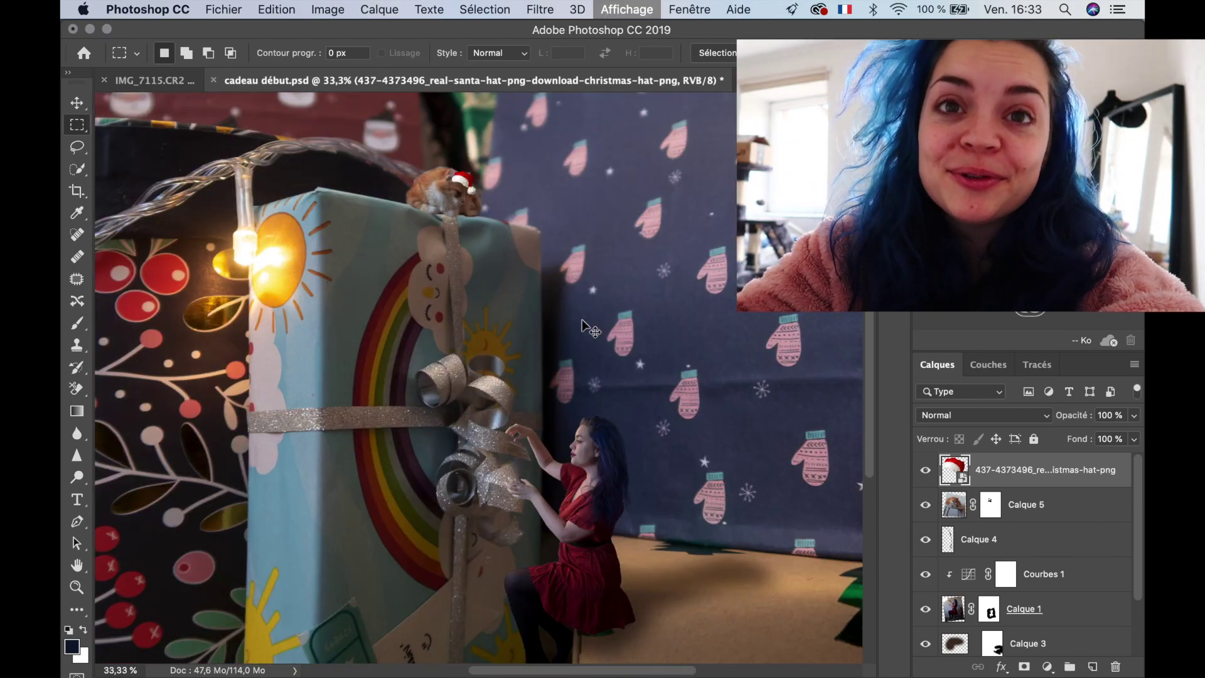
scroll(583, 320, up, 7)
scroll(583, 320, down, 1)
Transform the Santa hat again to about 12.9 %, tilt it to about -3.7° and reposition it on the cat's head
right_click(431, 416)
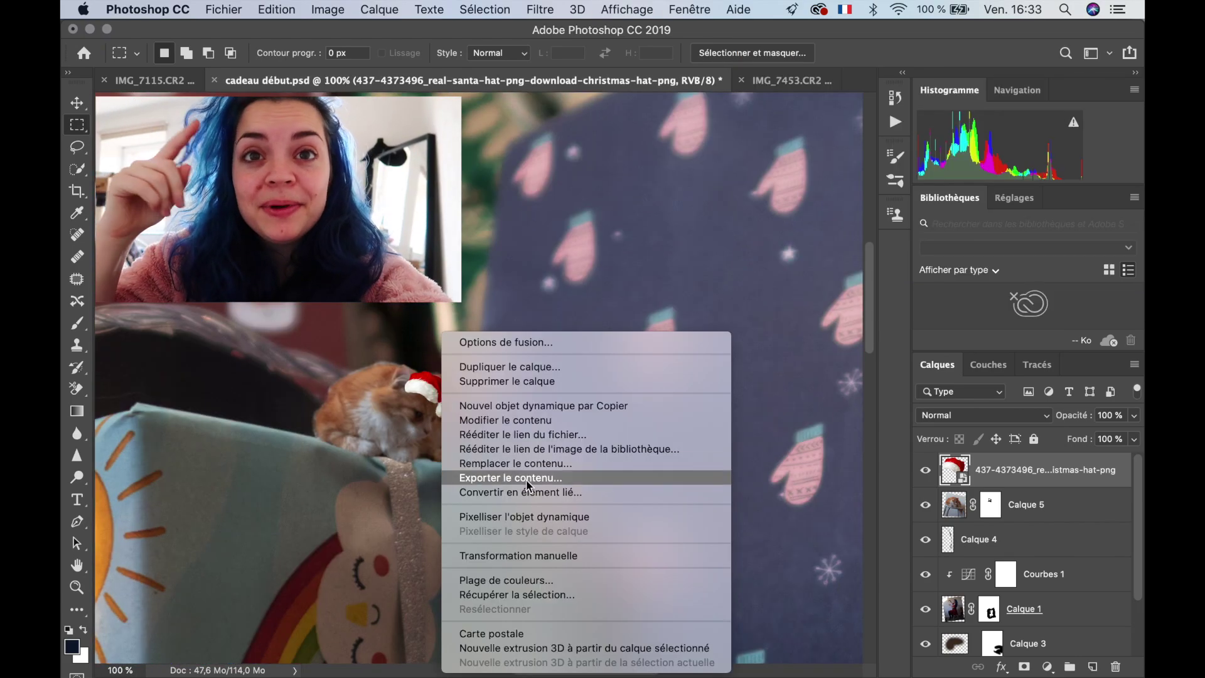
click(461, 560)
drag(454, 422, 484, 440)
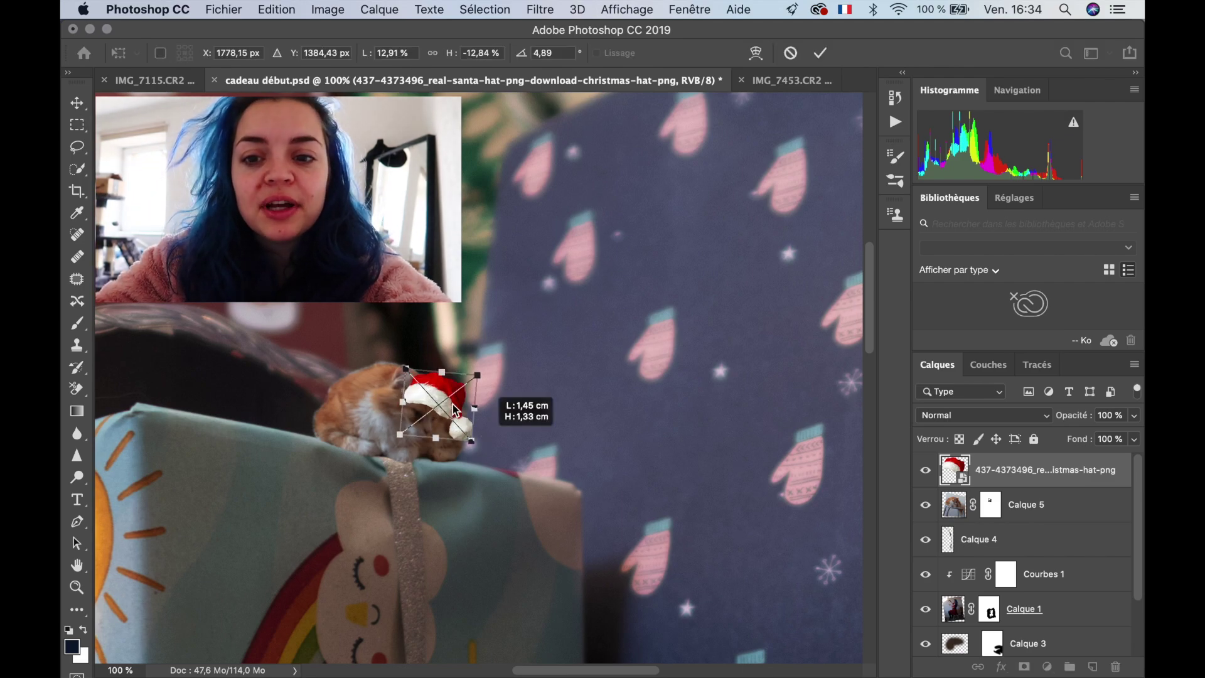
drag(449, 399, 439, 384)
drag(473, 445, 480, 438)
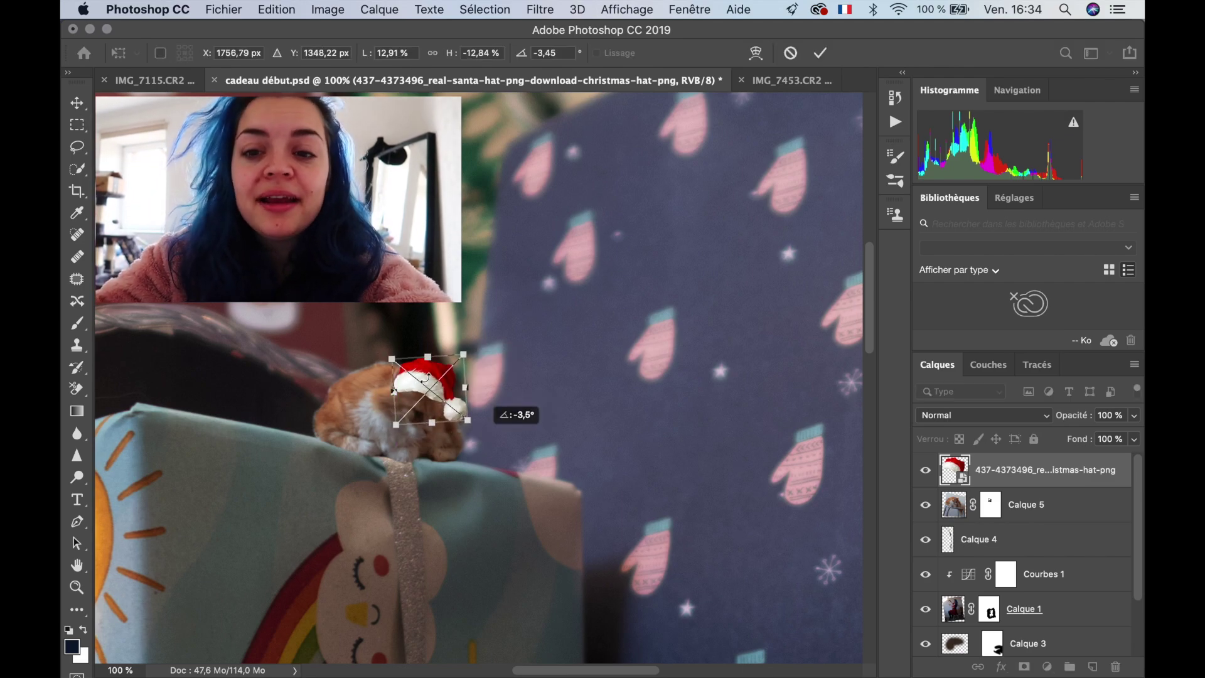
drag(427, 384, 419, 384)
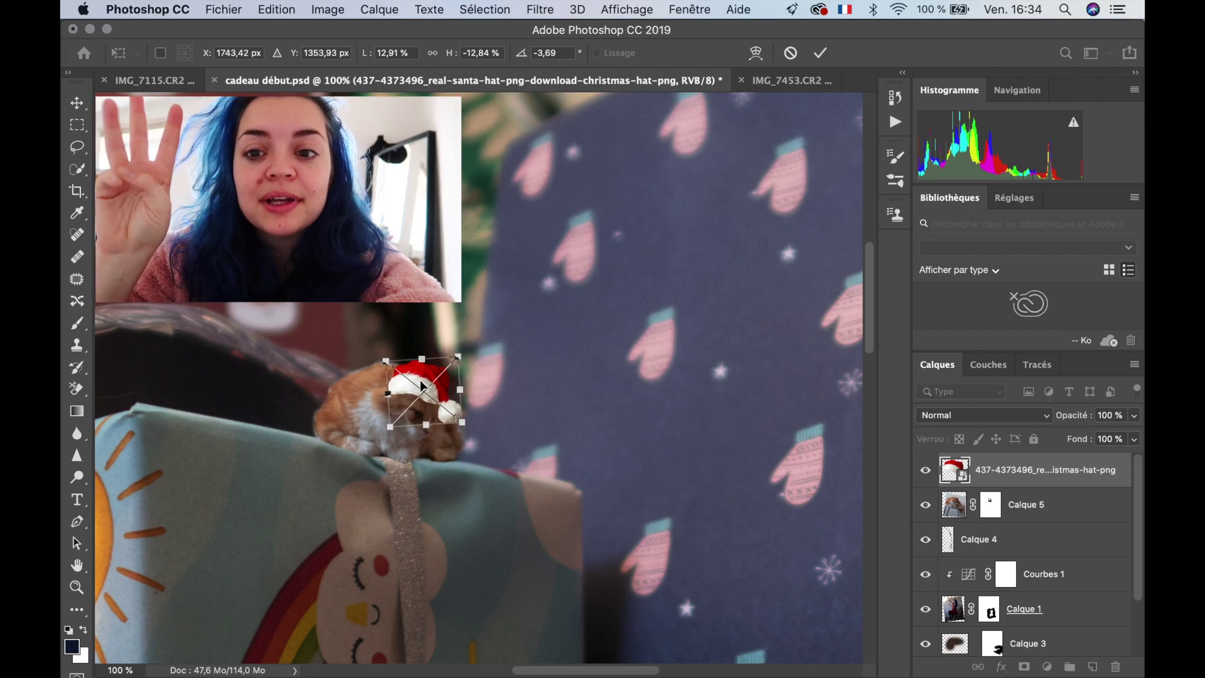
key(Return)
key(m)
Apply a Gaussian blur with a 1.4 pixel radius to the Santa hat layer
click(540, 9)
mouse_move(753, 256)
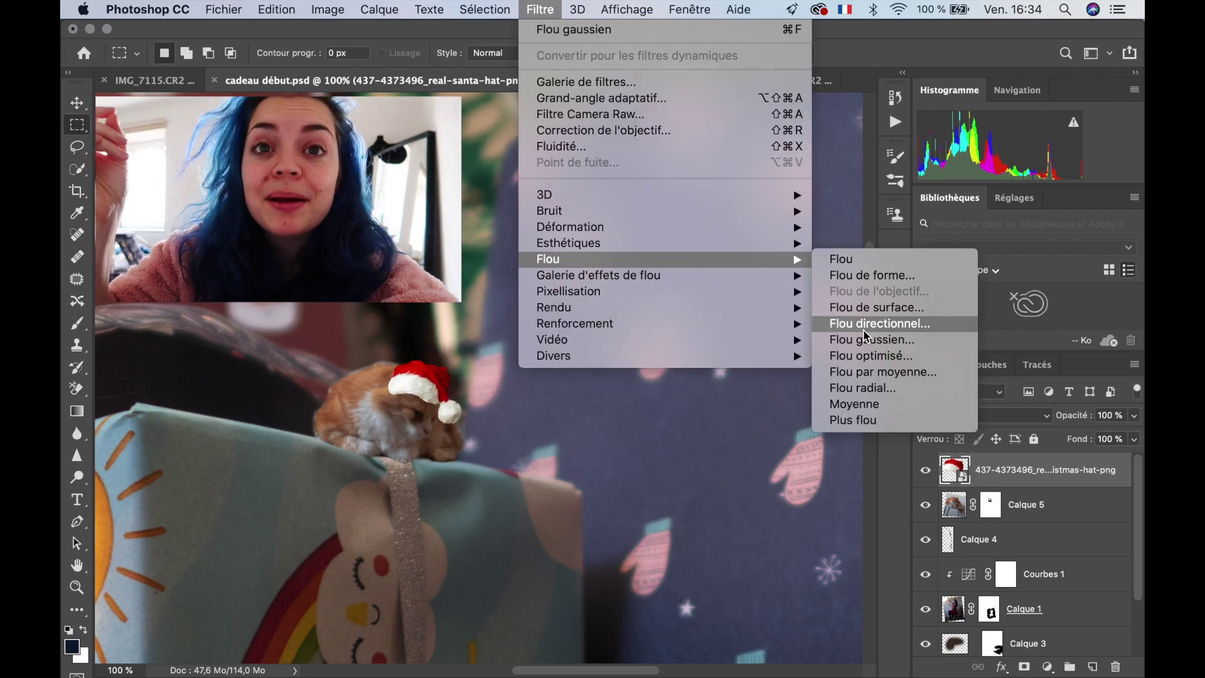
click(870, 334)
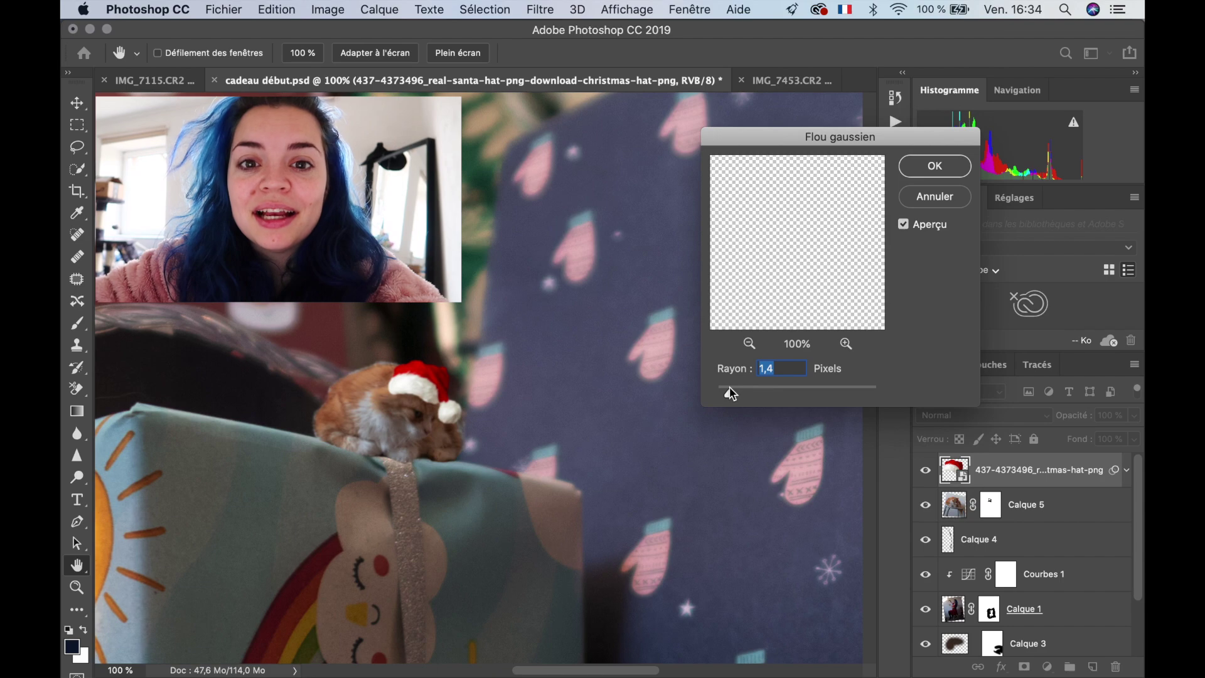
key(Return)
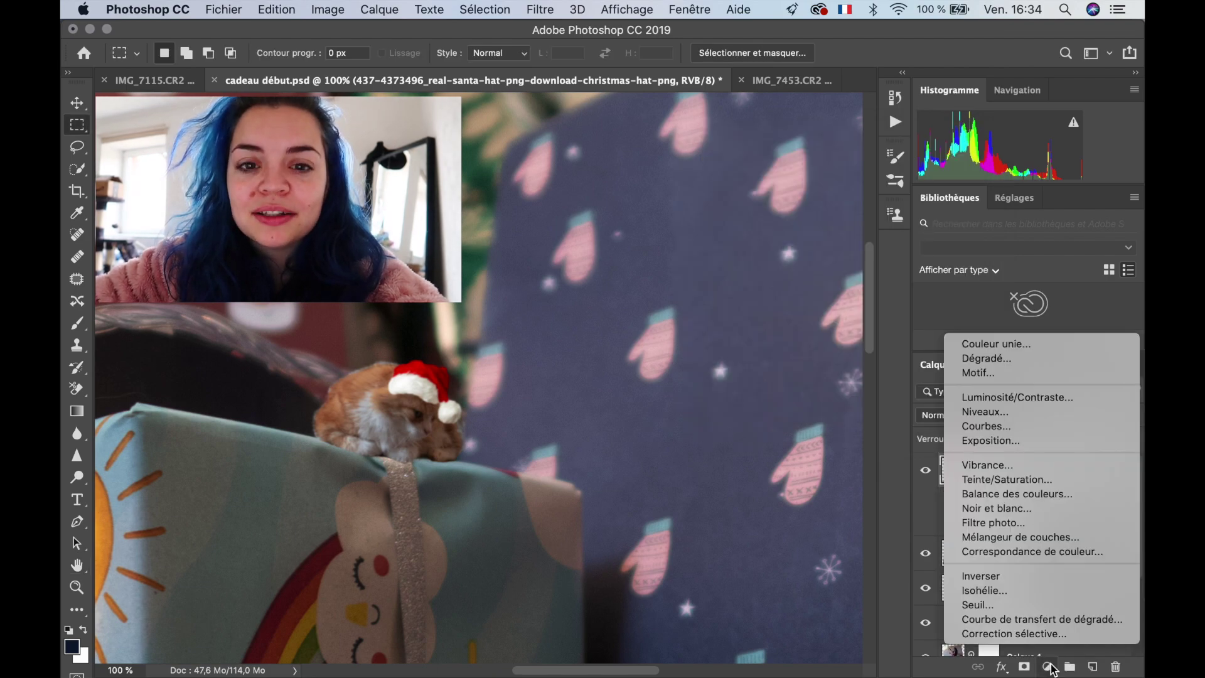
Add a Hue/Saturation adjustment clipped to the Santa hat and lower its saturation to -23
click(1047, 666)
click(1047, 483)
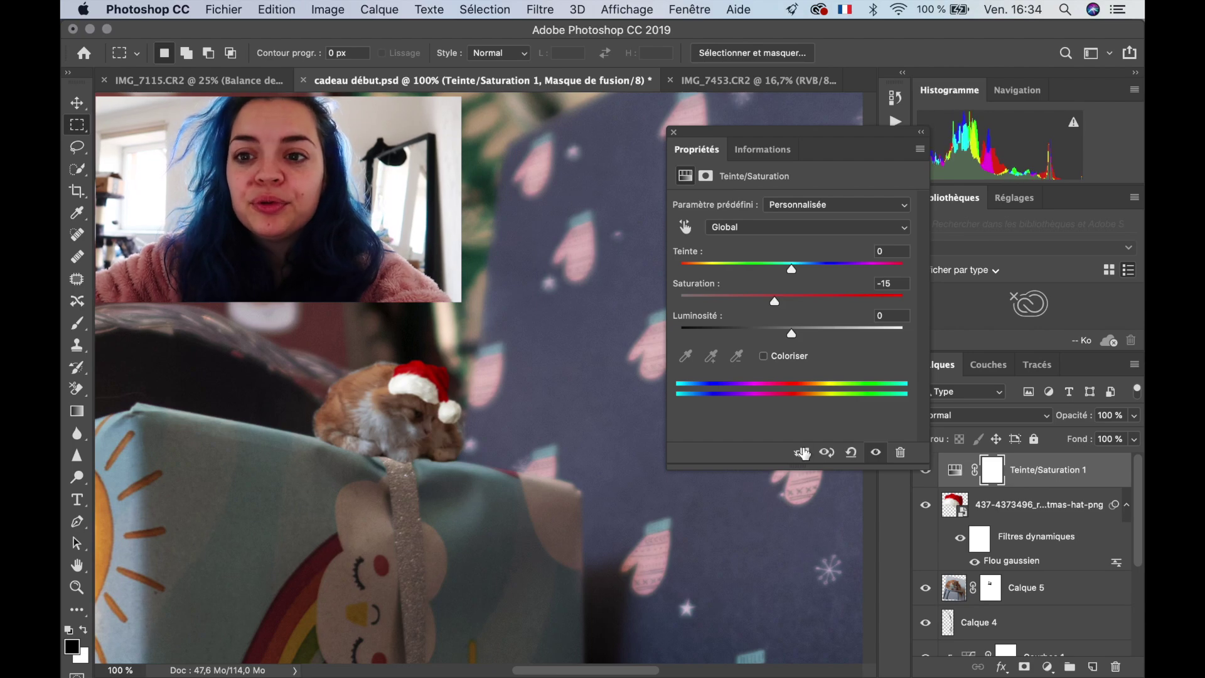
click(801, 452)
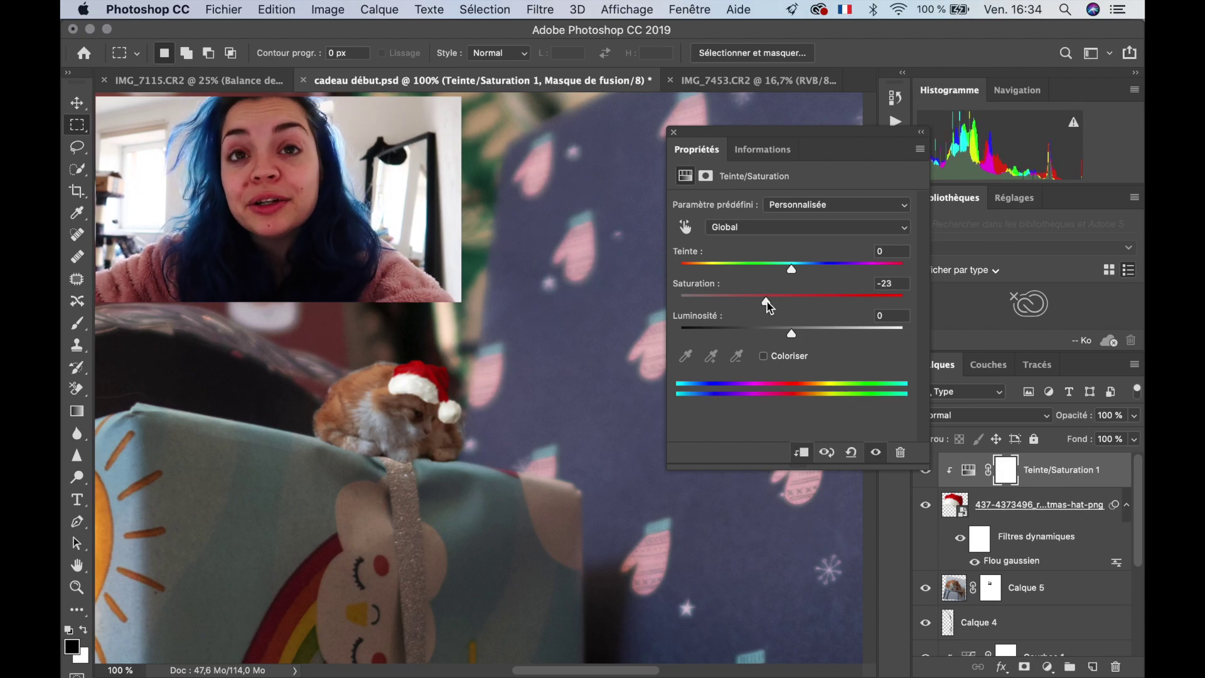
click(674, 133)
Add a Curves adjustment clipped to the hat and darken its midtones to about input 101, output 81
click(1047, 666)
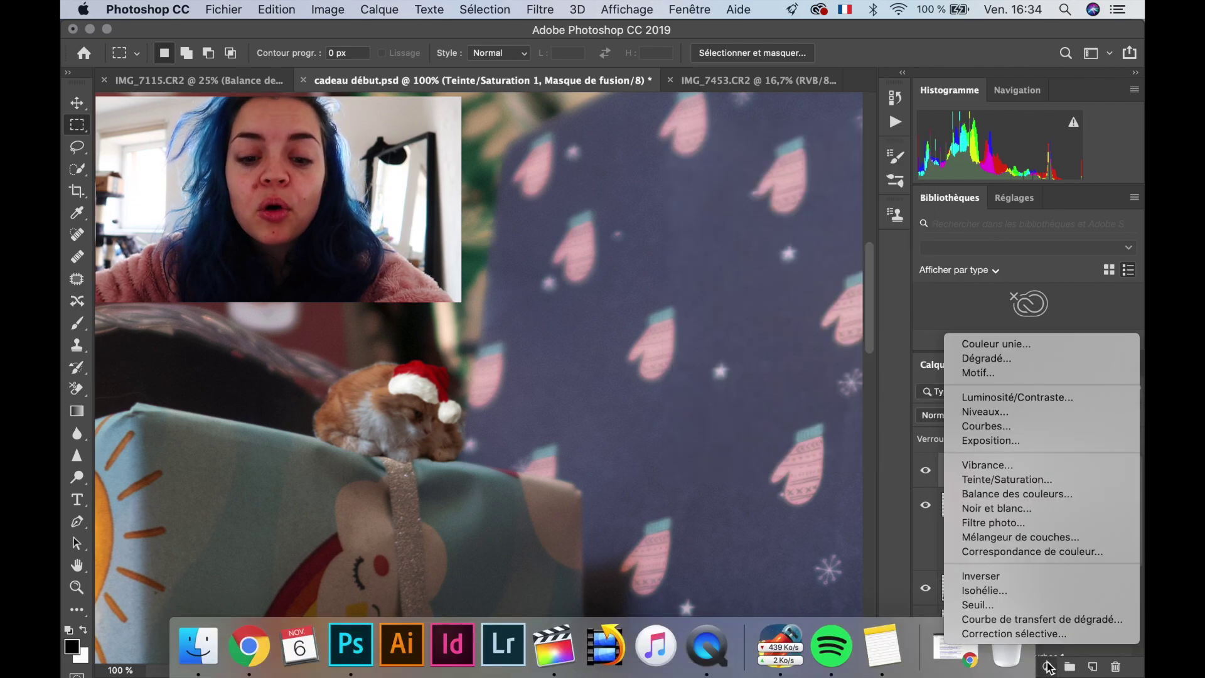
click(1047, 430)
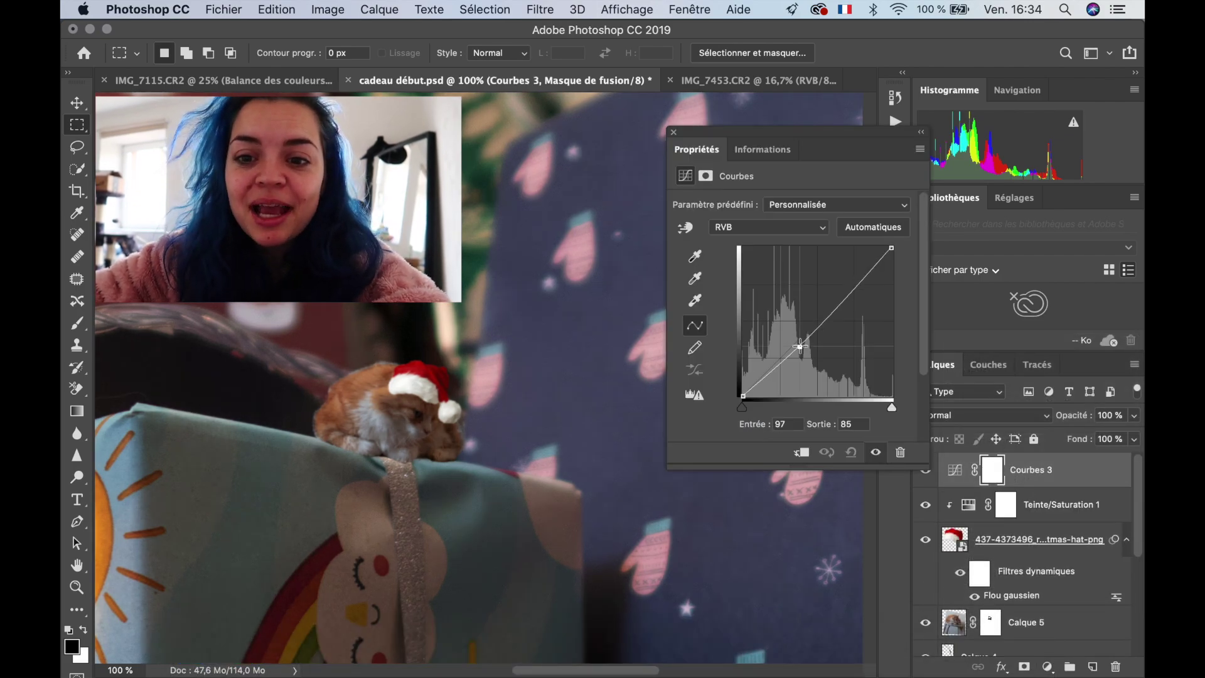
click(801, 453)
drag(800, 347, 802, 344)
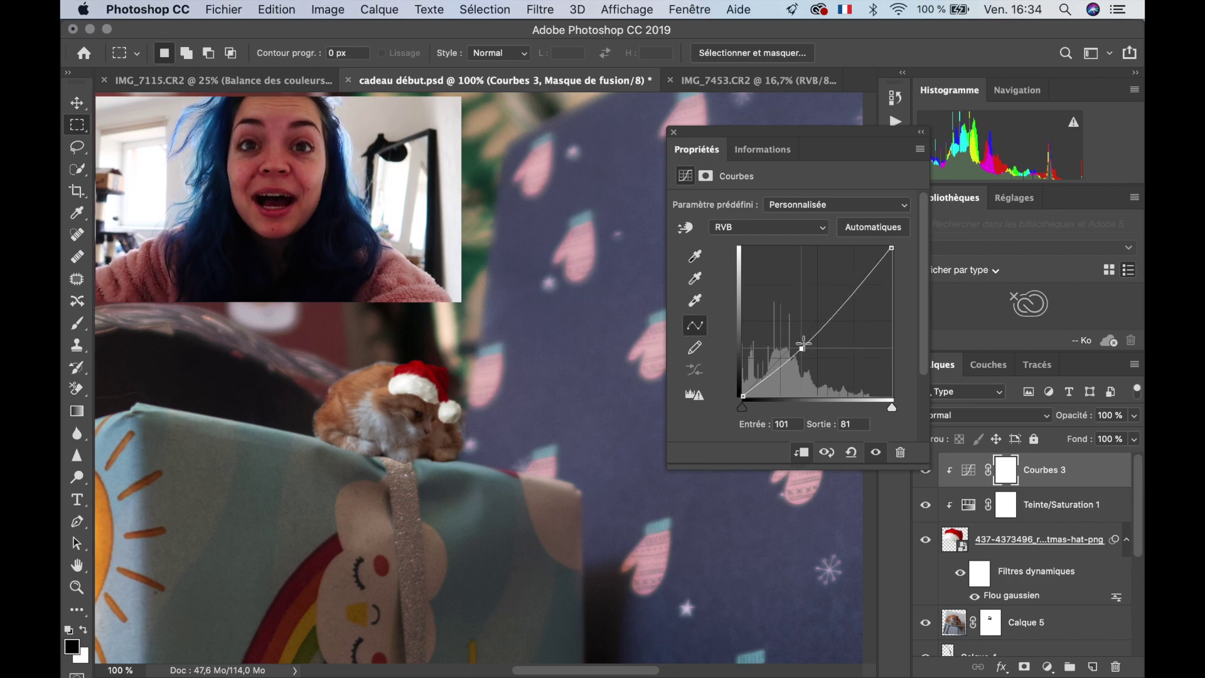
drag(844, 308, 841, 308)
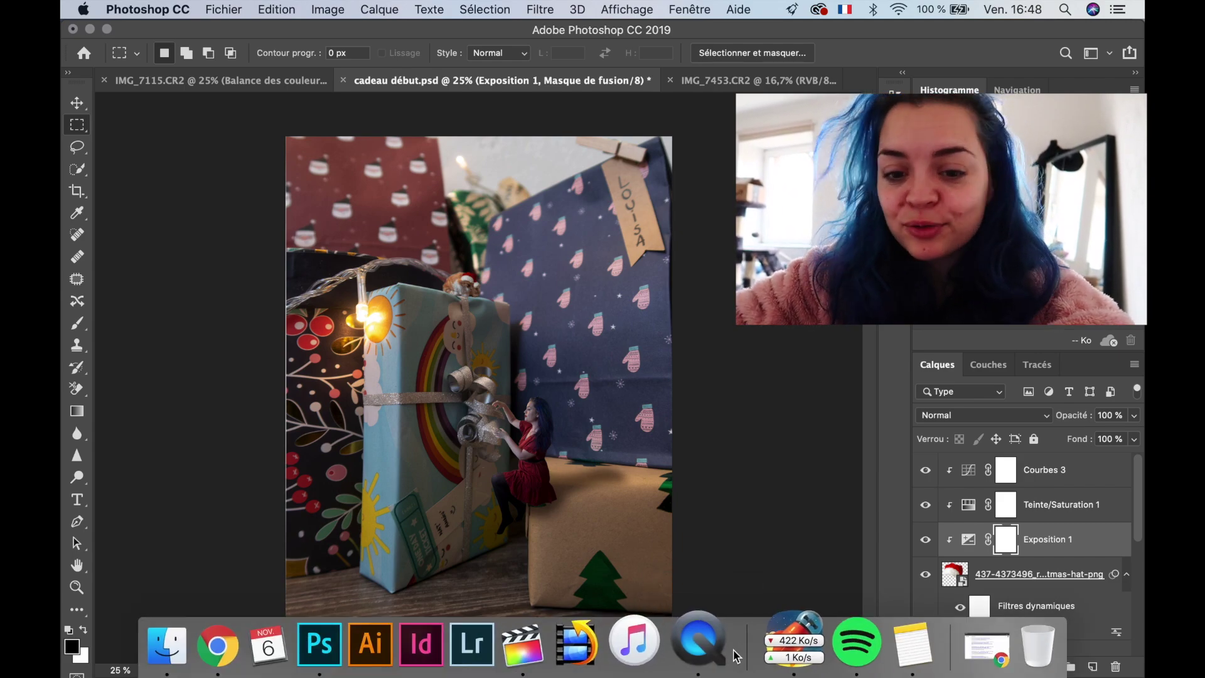
right_click(713, 650)
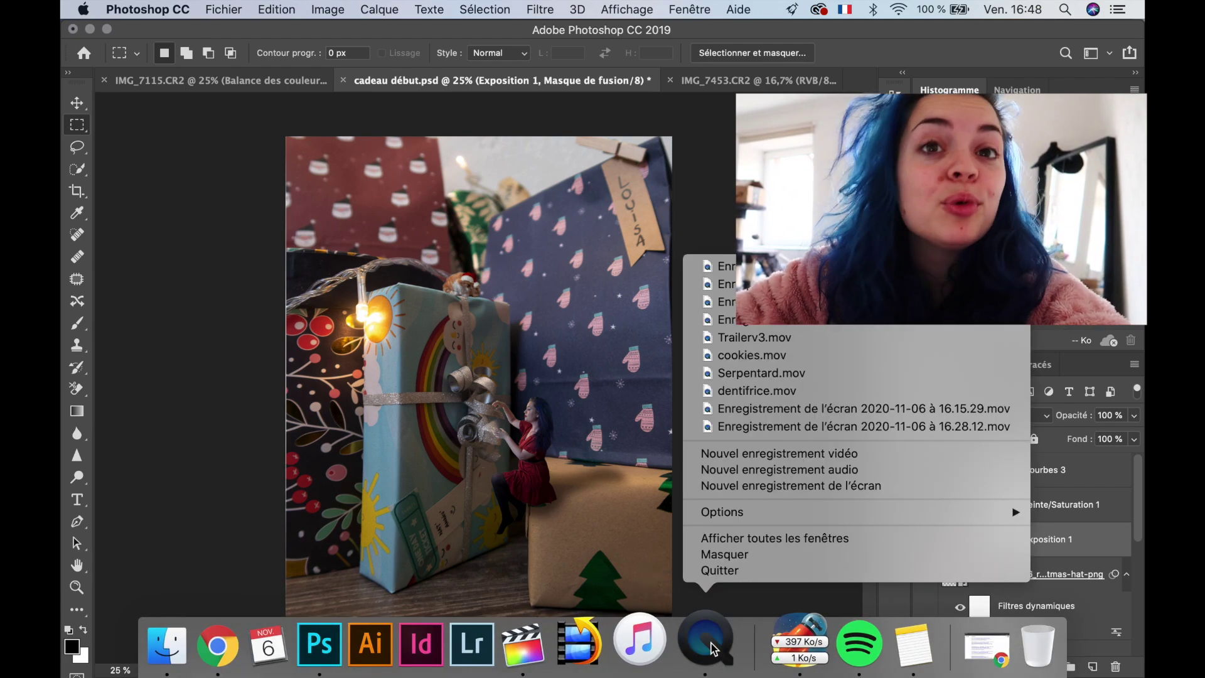
click(800, 486)
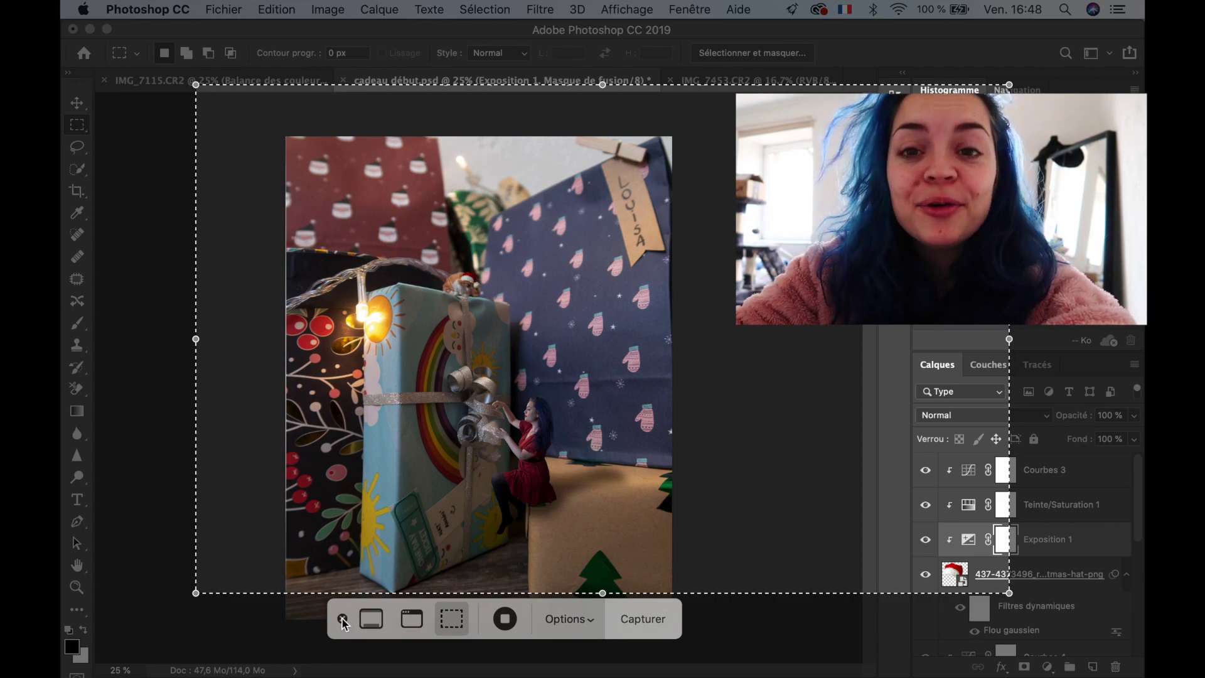
click(643, 619)
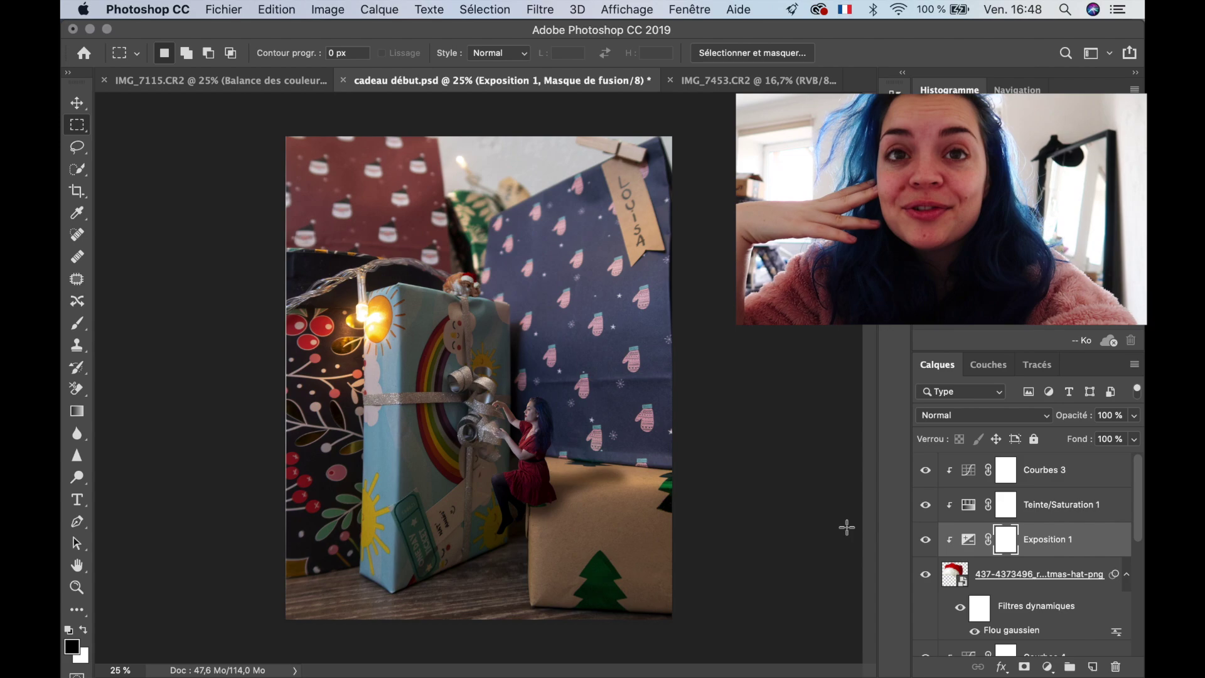
Place the bokeh image from Finder as a new layer above Courbes 3
click(1038, 475)
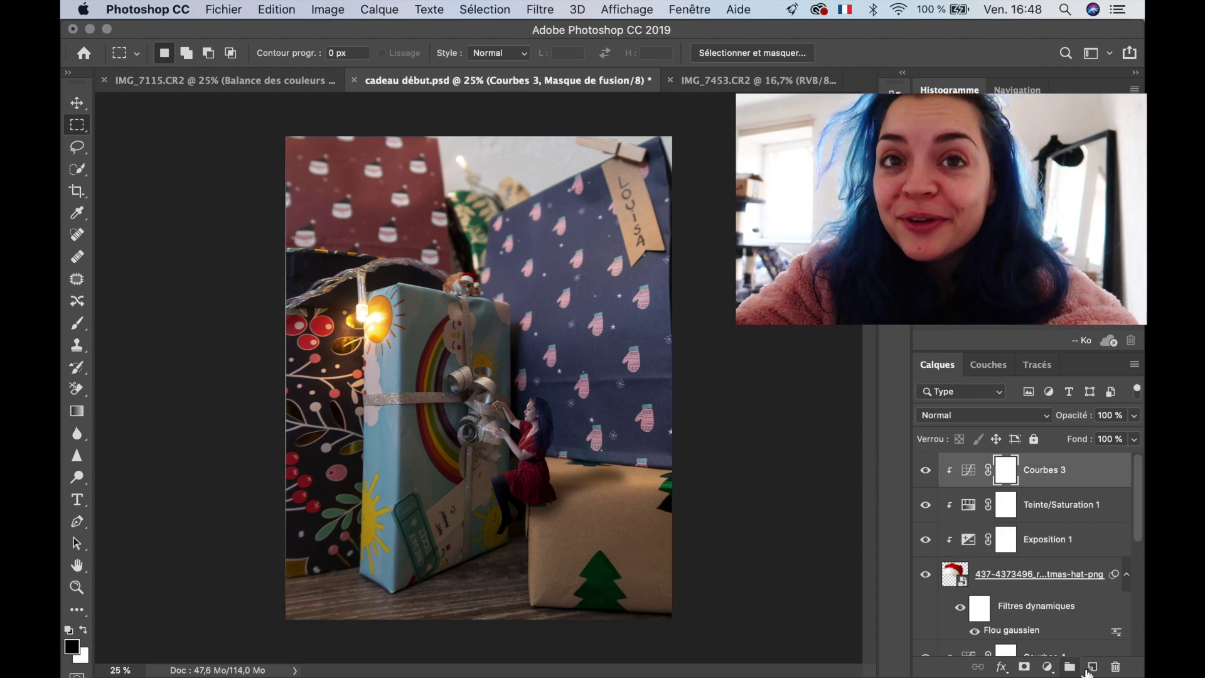
click(1092, 667)
click(183, 639)
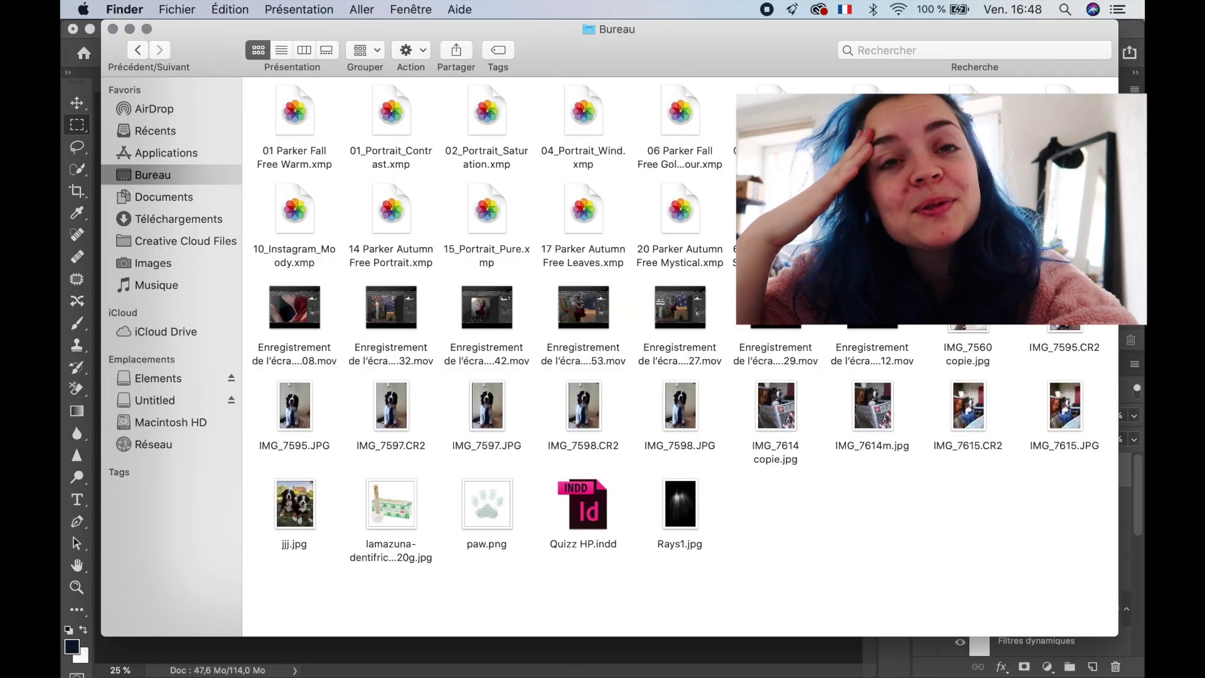
double_click(872, 210)
drag(297, 117, 484, 389)
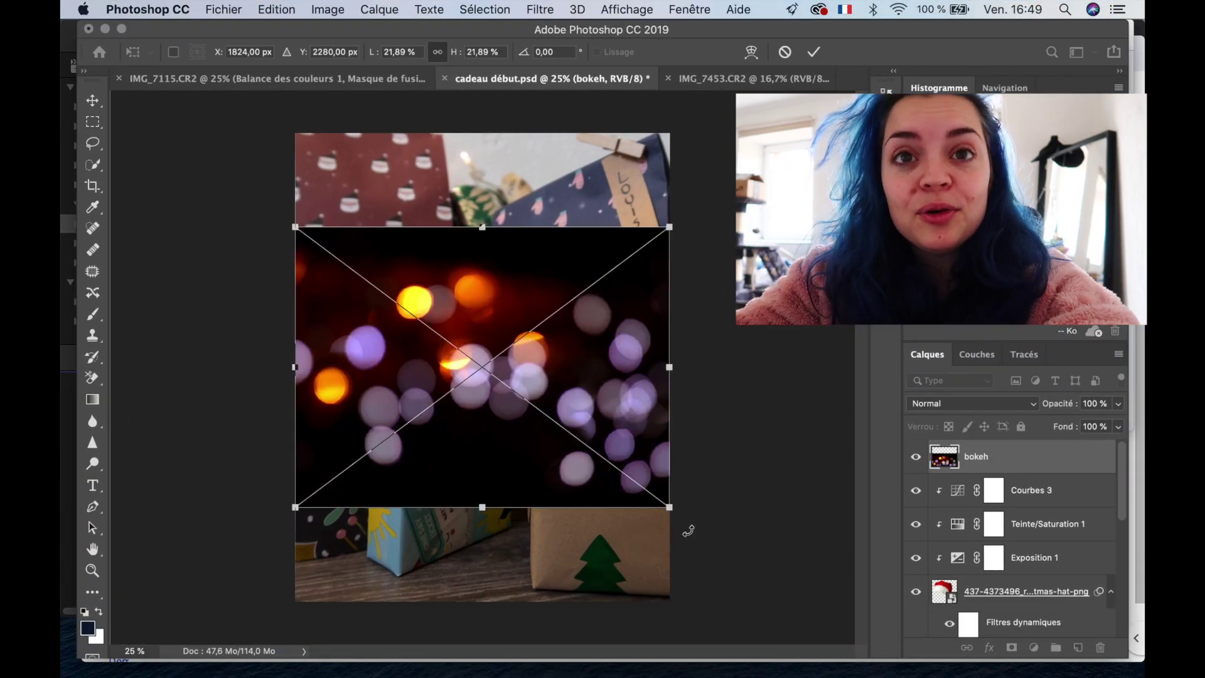
Scale the bokeh image to about 31.4 % across the composition and set its blend mode to Superposition
drag(669, 506, 851, 630)
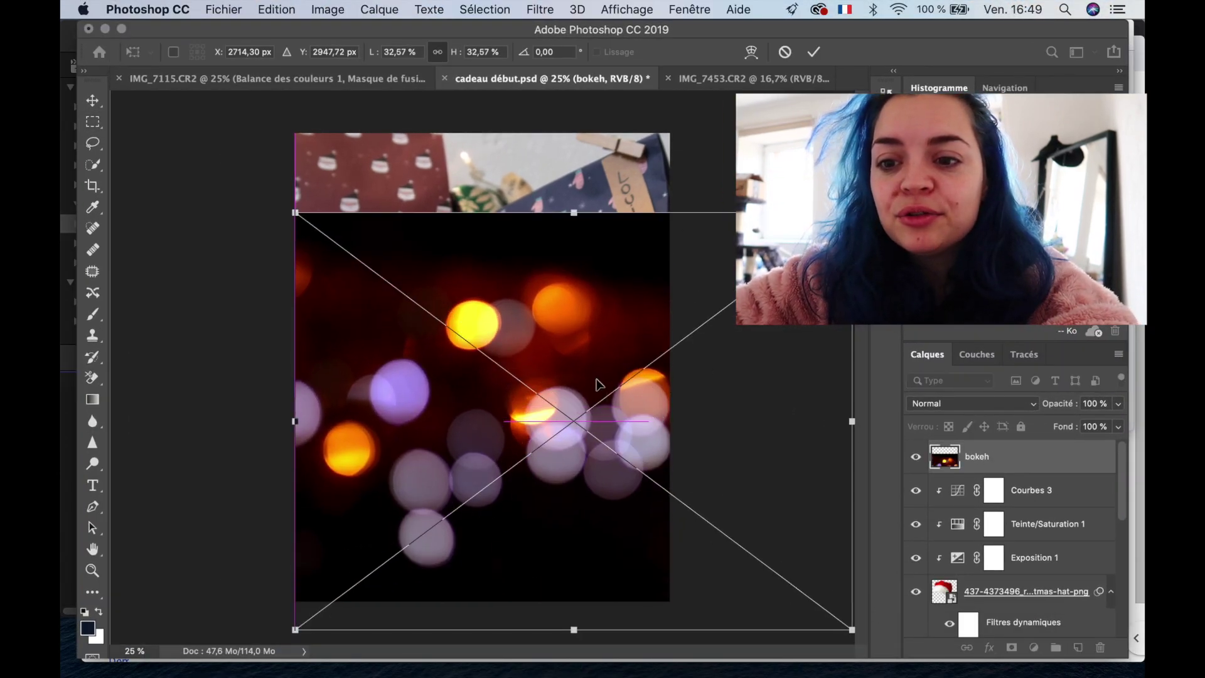
drag(598, 384, 553, 378)
drag(767, 563, 743, 547)
mouse_move(550, 463)
mouse_down()
mouse_move(570, 464)
mouse_move(560, 480)
mouse_up()
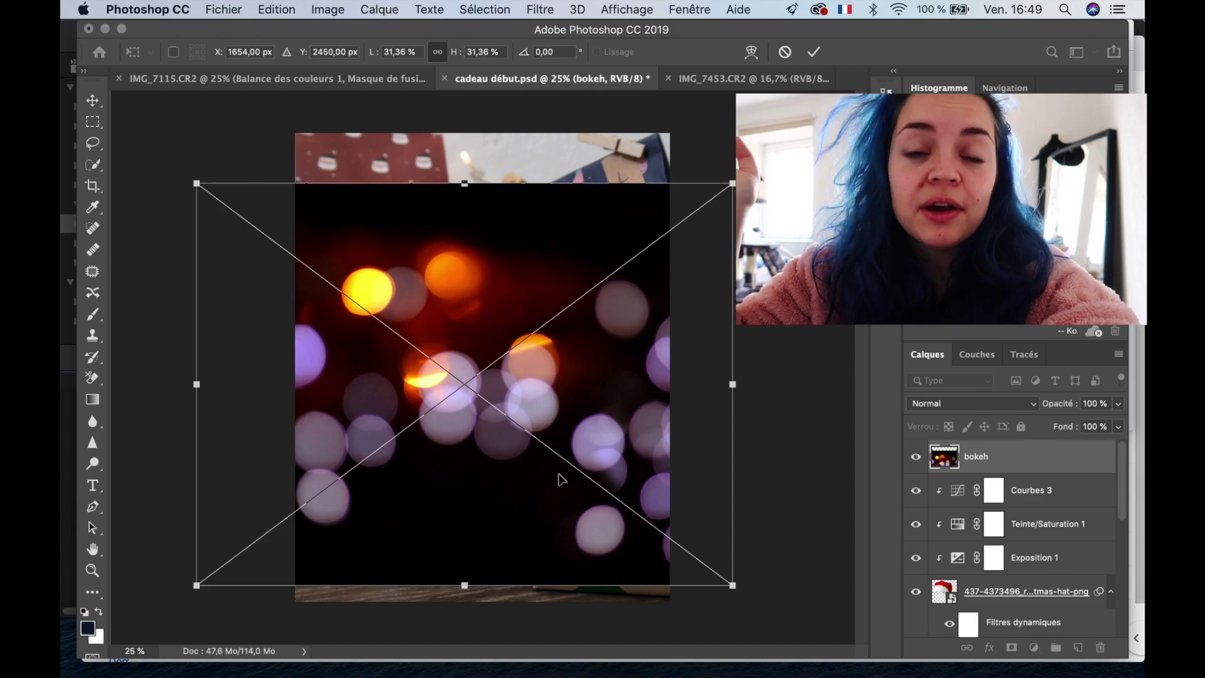
key(Return)
key(m)
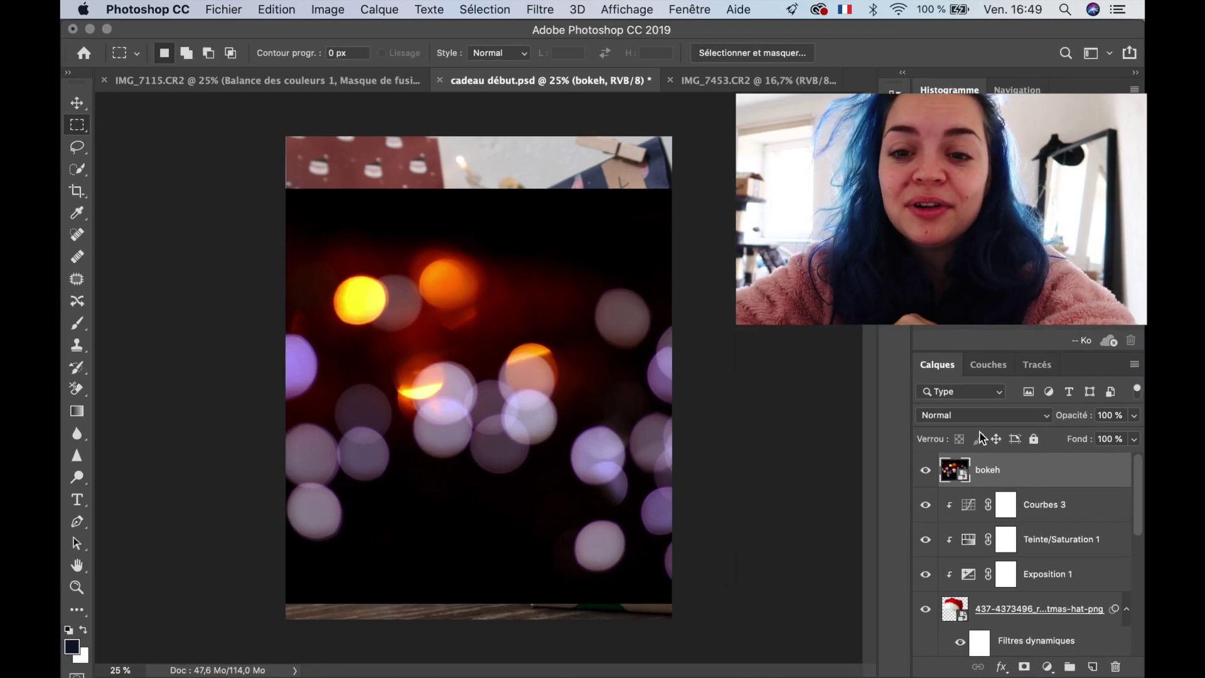
click(974, 416)
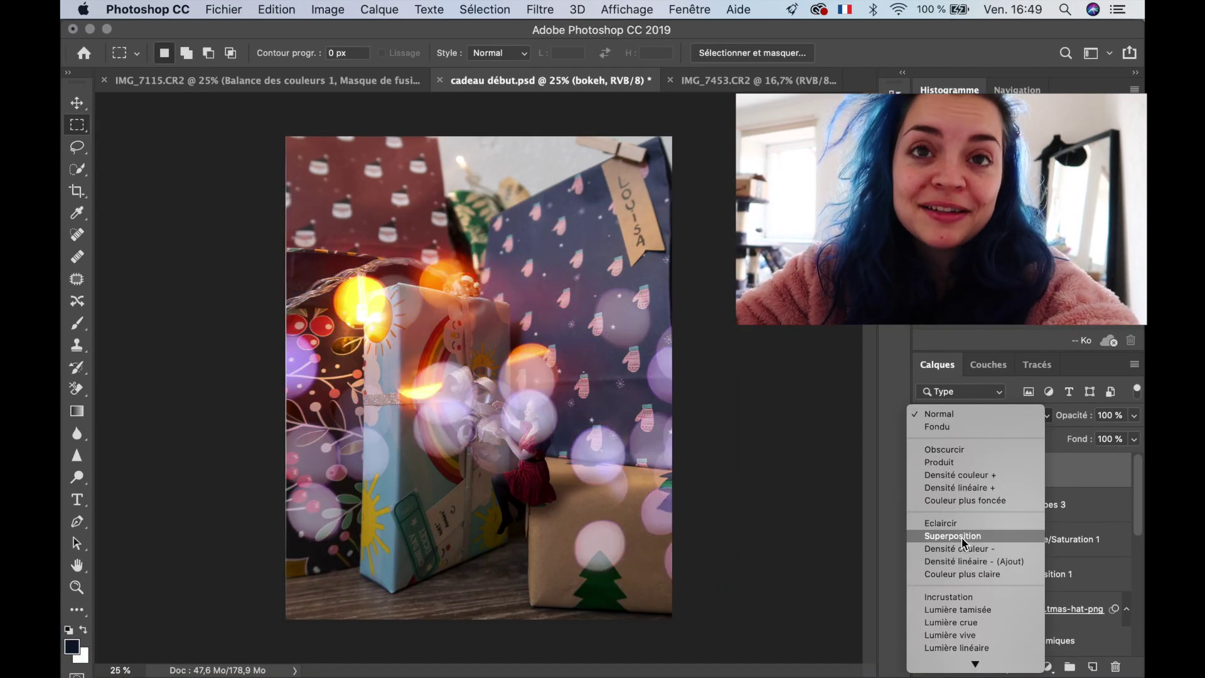
click(965, 537)
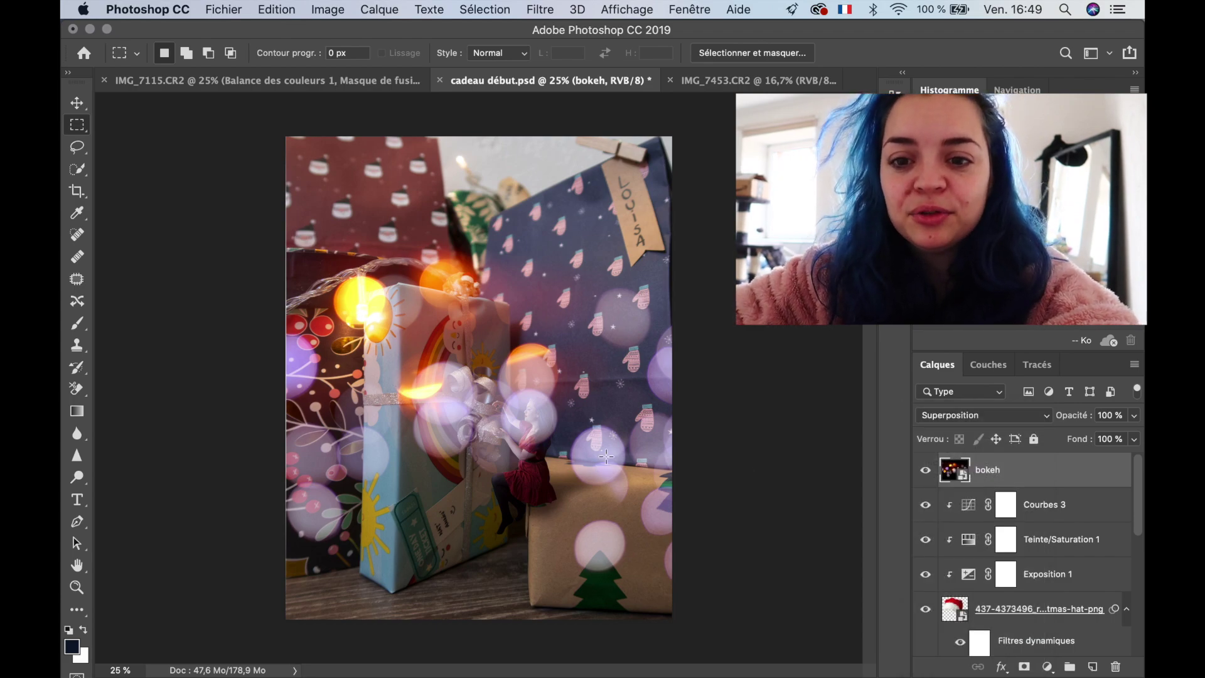
Scale the bokeh layer to about 16.2 %, rotate it about 100.6°, and place its lights over the photo's lower-left corner
right_click(475, 290)
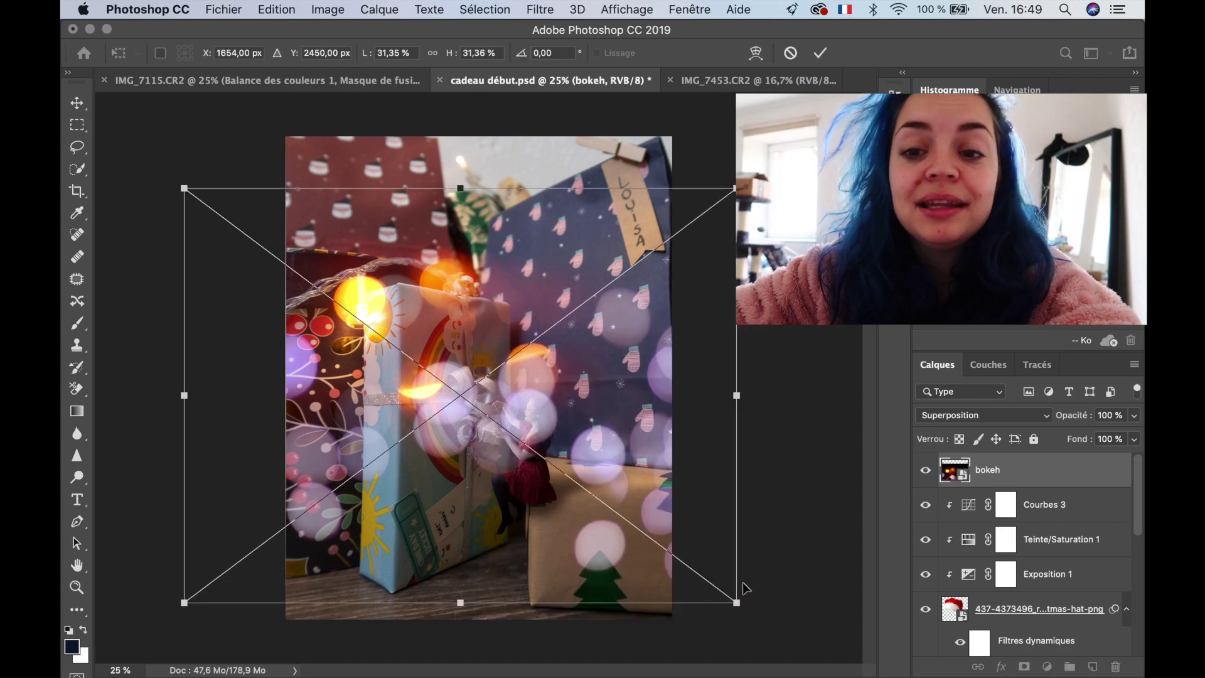
drag(737, 602, 527, 450)
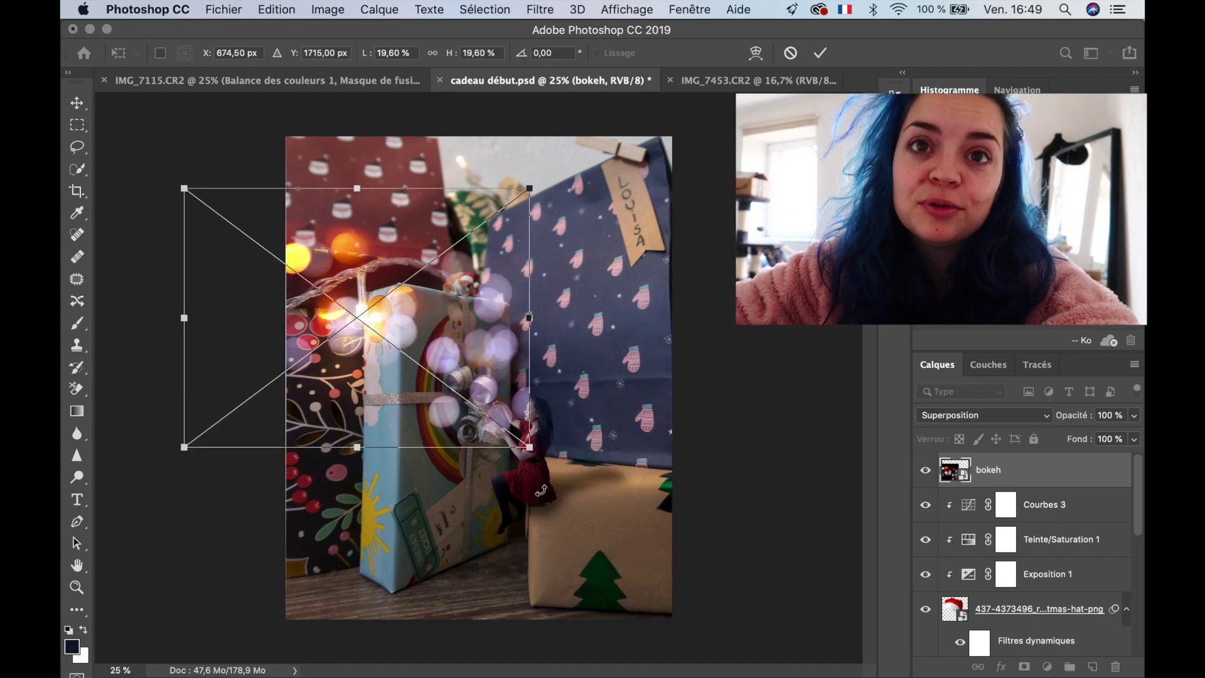
drag(522, 507, 132, 482)
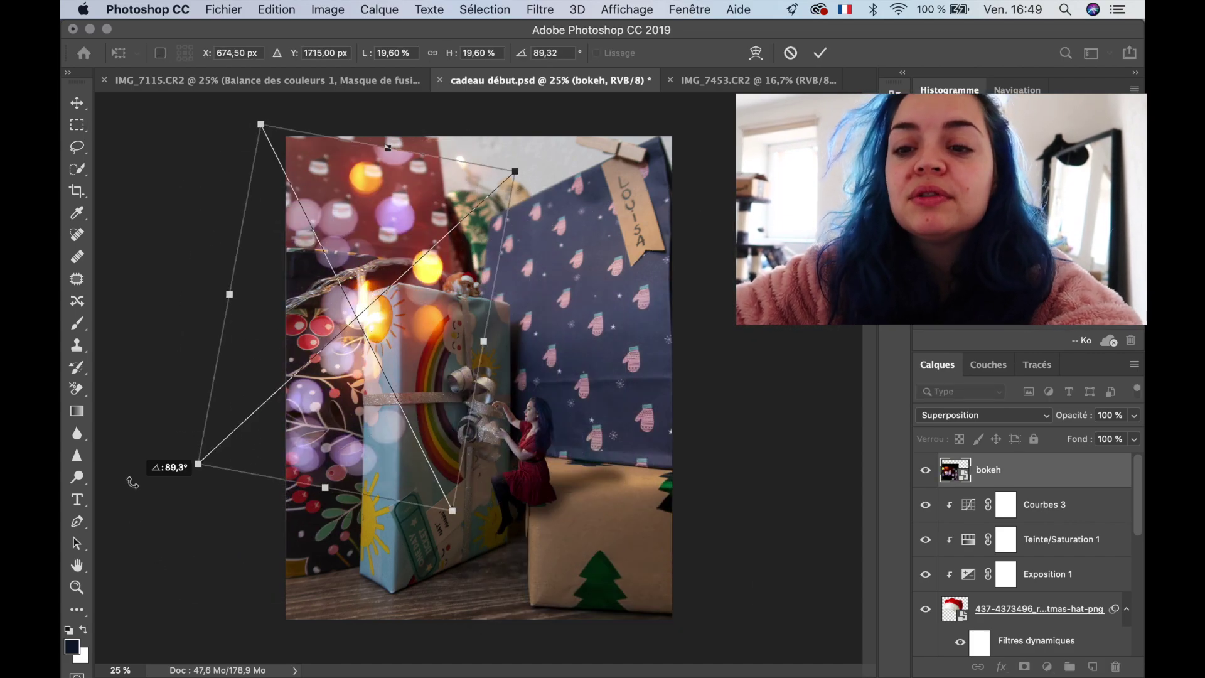
drag(280, 399, 174, 510)
drag(228, 463, 268, 502)
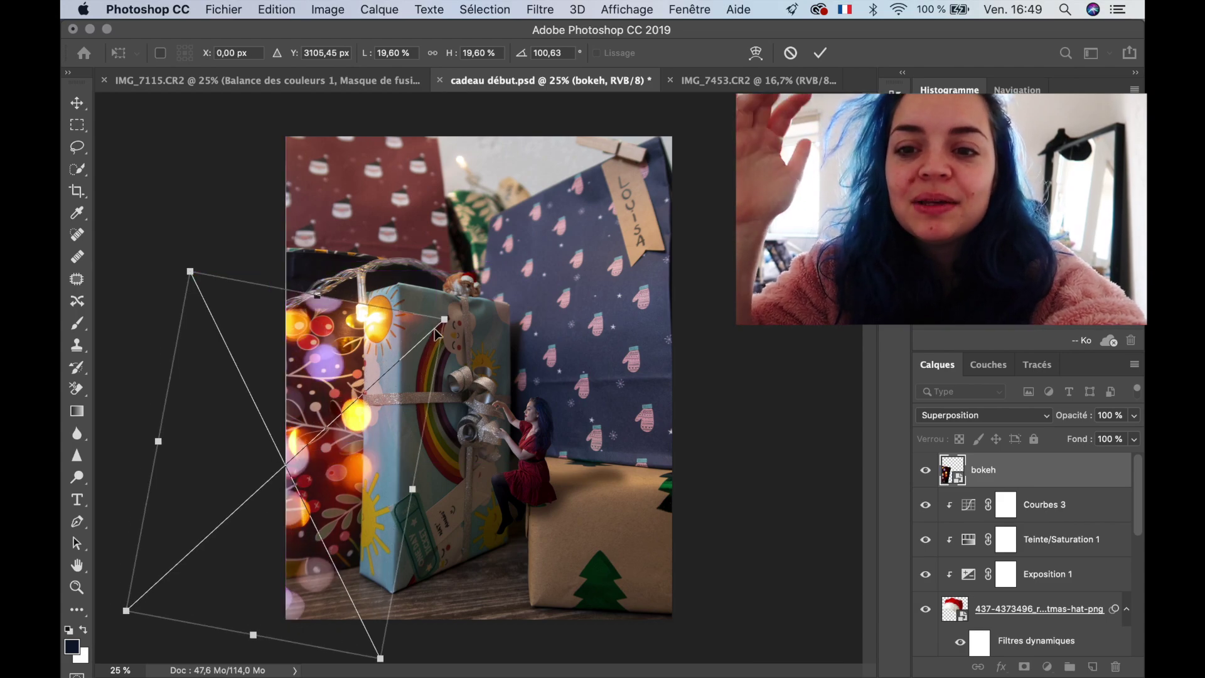
drag(425, 329, 385, 363)
drag(272, 455, 320, 475)
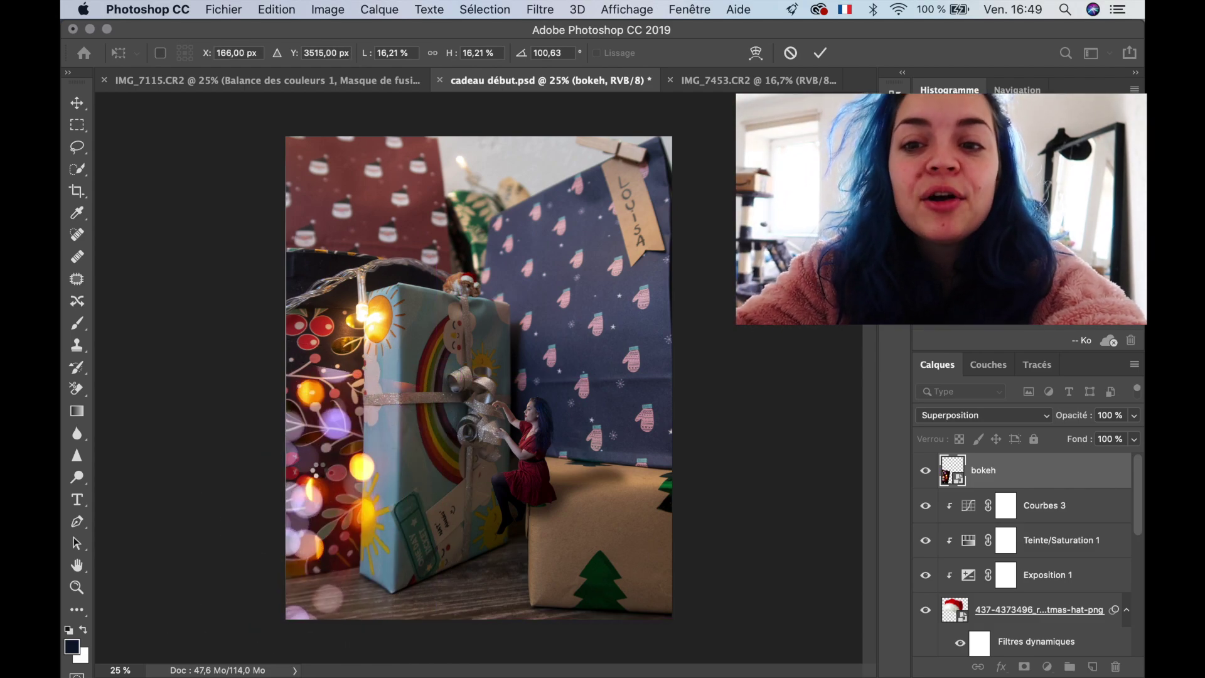
key(Return)
key(m)
Duplicate the bokeh layer within cadeau début.psd, keeping the suggested name
right_click(984, 482)
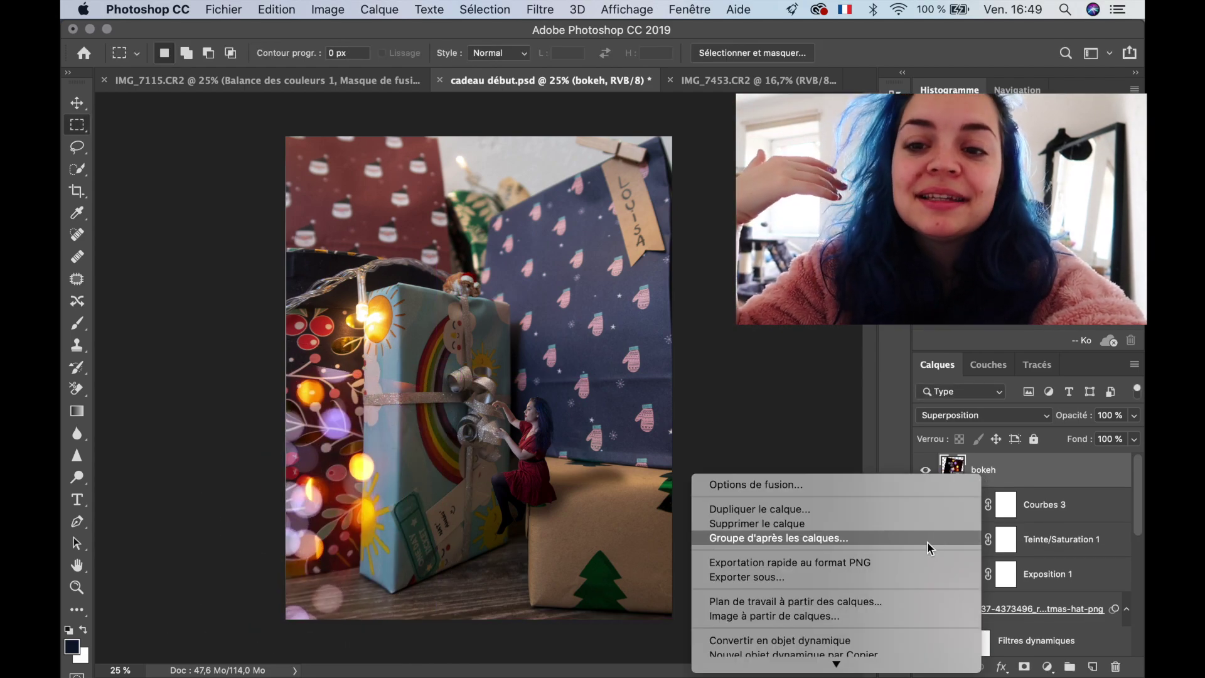
click(917, 509)
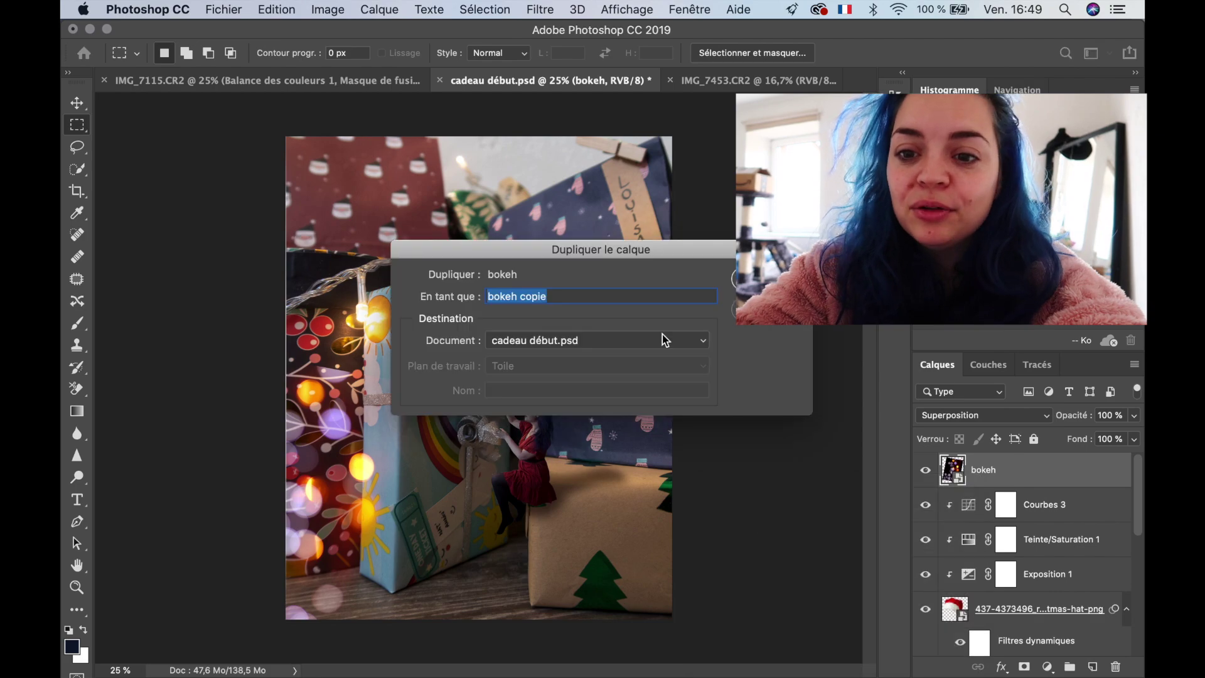
key(Return)
Transform the bokeh copy, enlarging it to about 22.9 % and moving it over the photo's upper-right corner
right_click(326, 465)
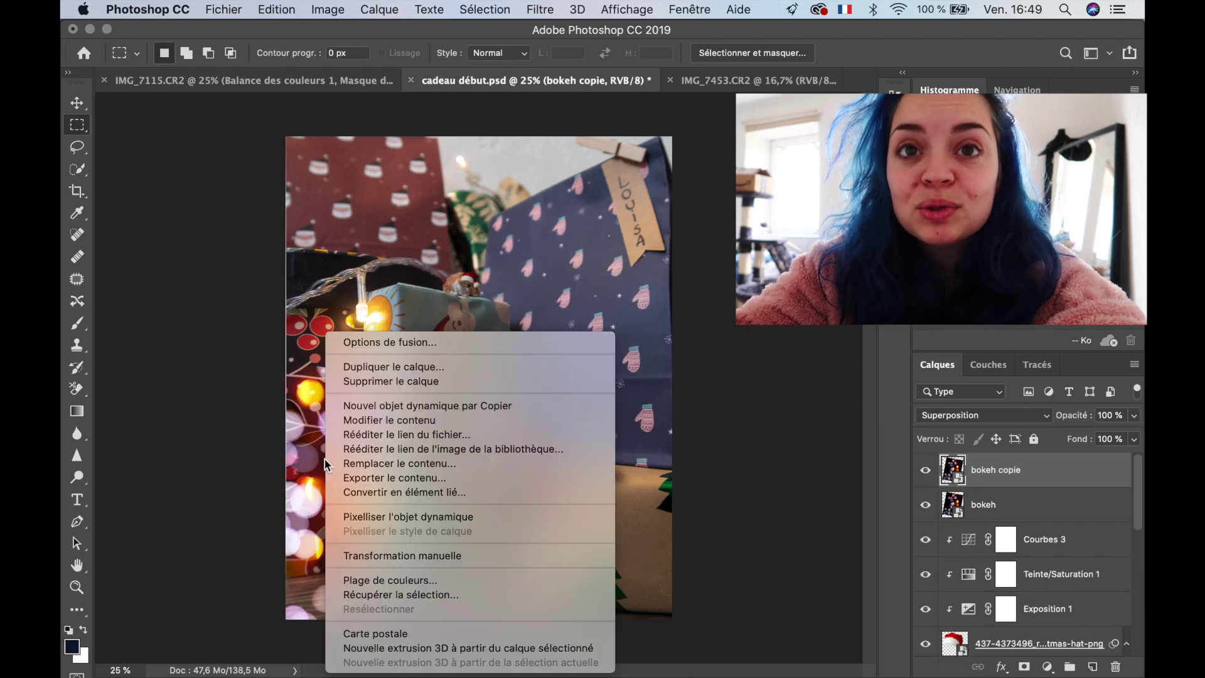
click(427, 556)
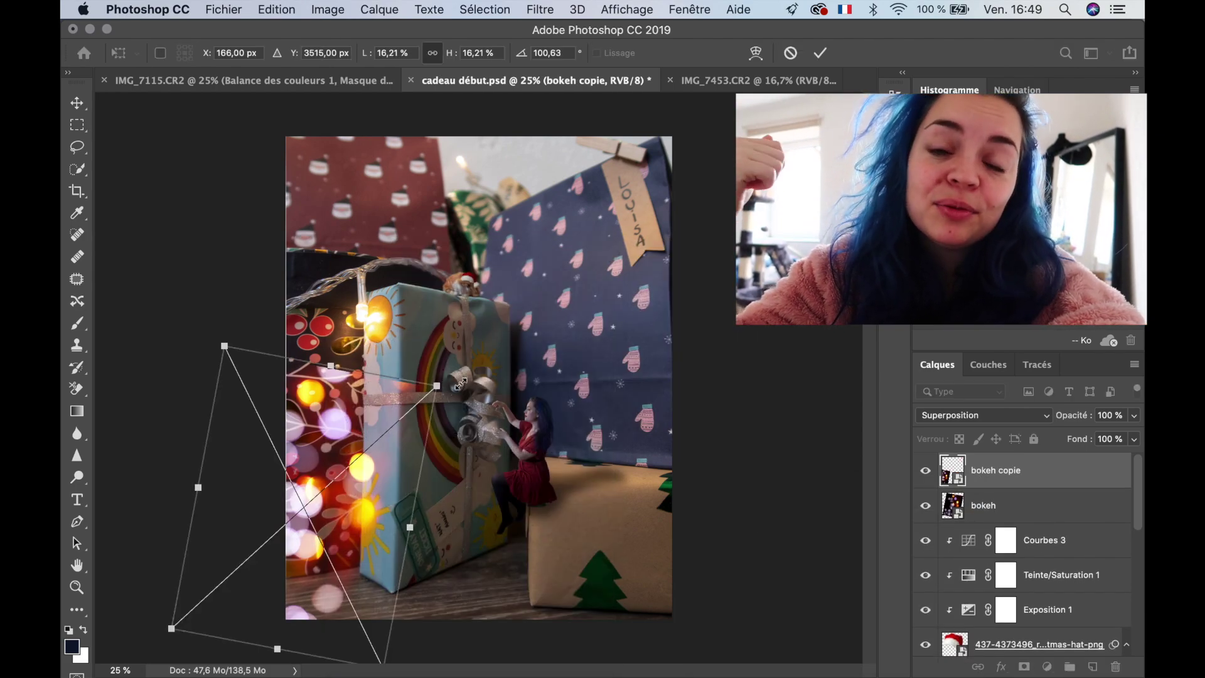
drag(460, 384, 657, 325)
drag(477, 402, 807, 228)
drag(600, 373, 609, 224)
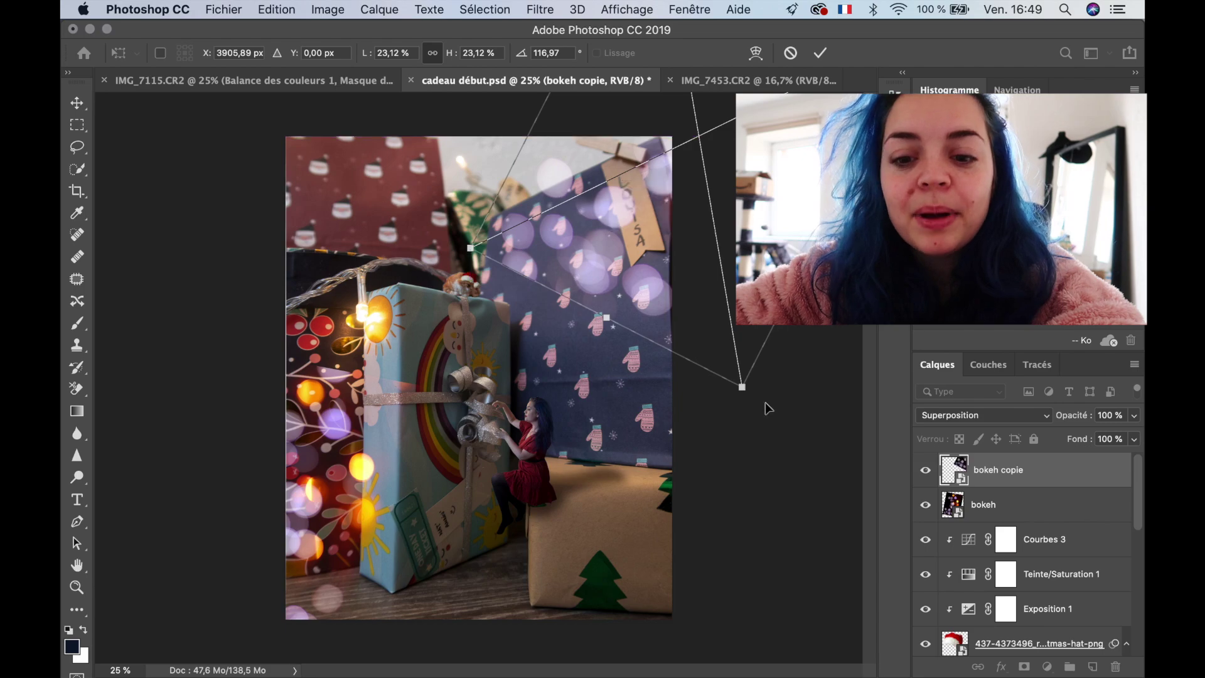
drag(743, 389, 745, 389)
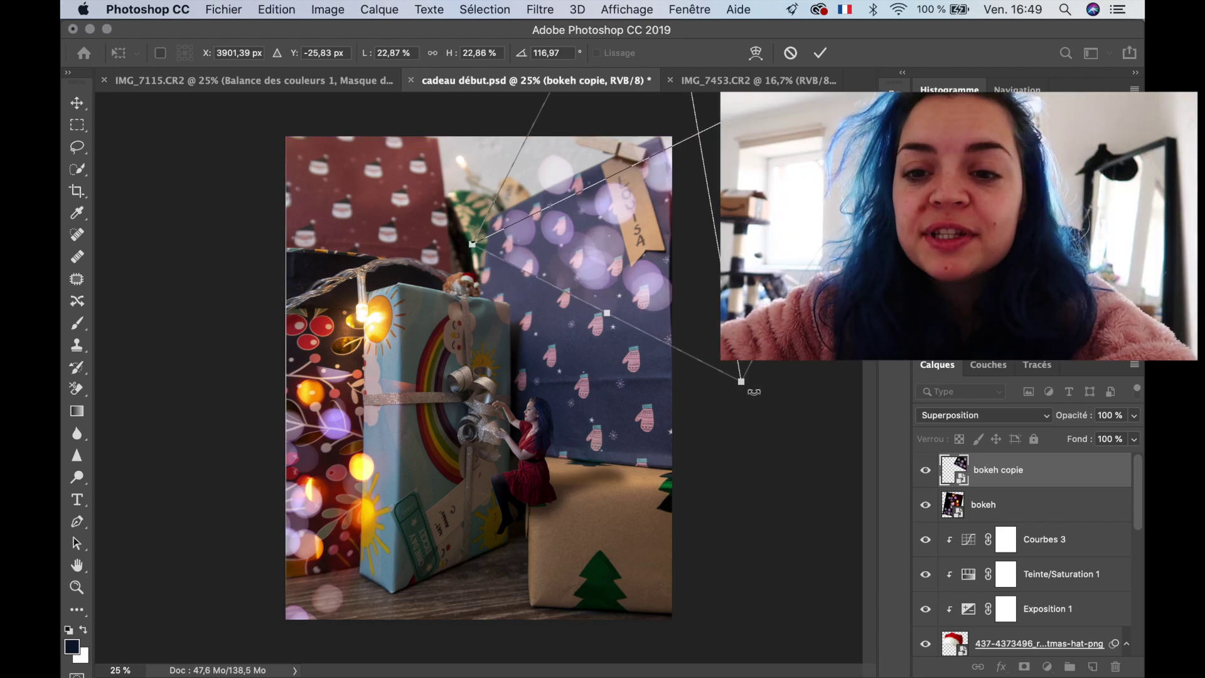
Rotate and reposition the bokeh copy so its lights fall across the upper-right part of the navy gift
drag(848, 390, 688, 550)
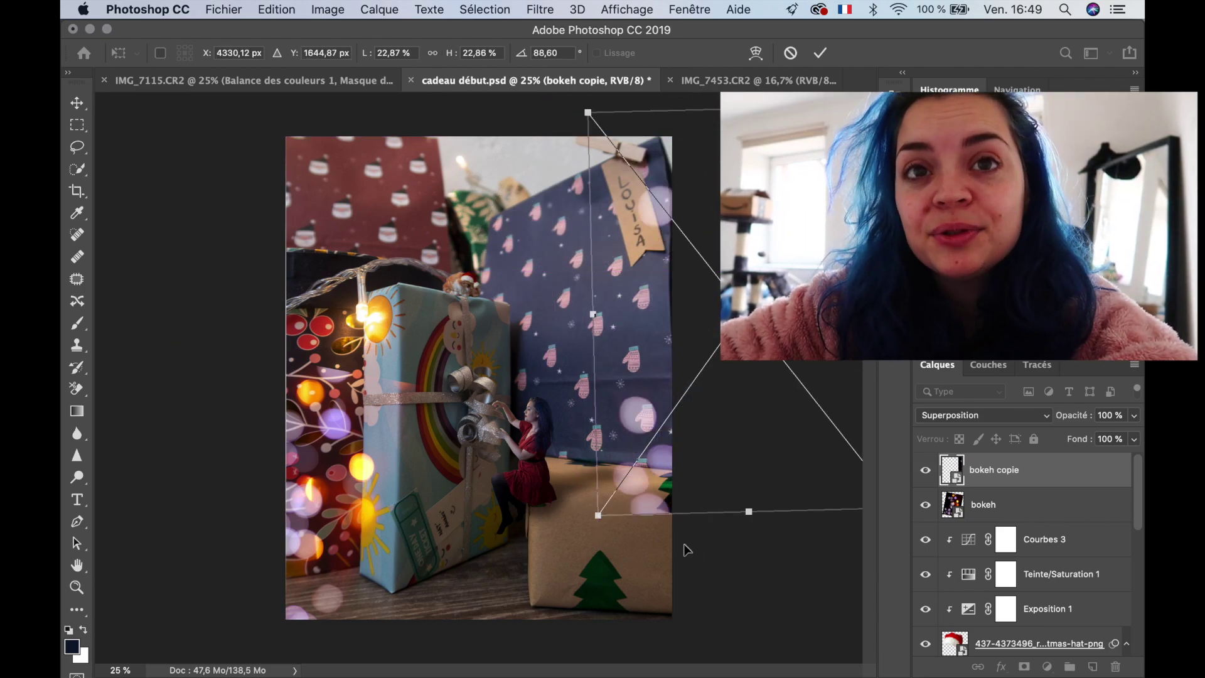
drag(601, 533, 707, 573)
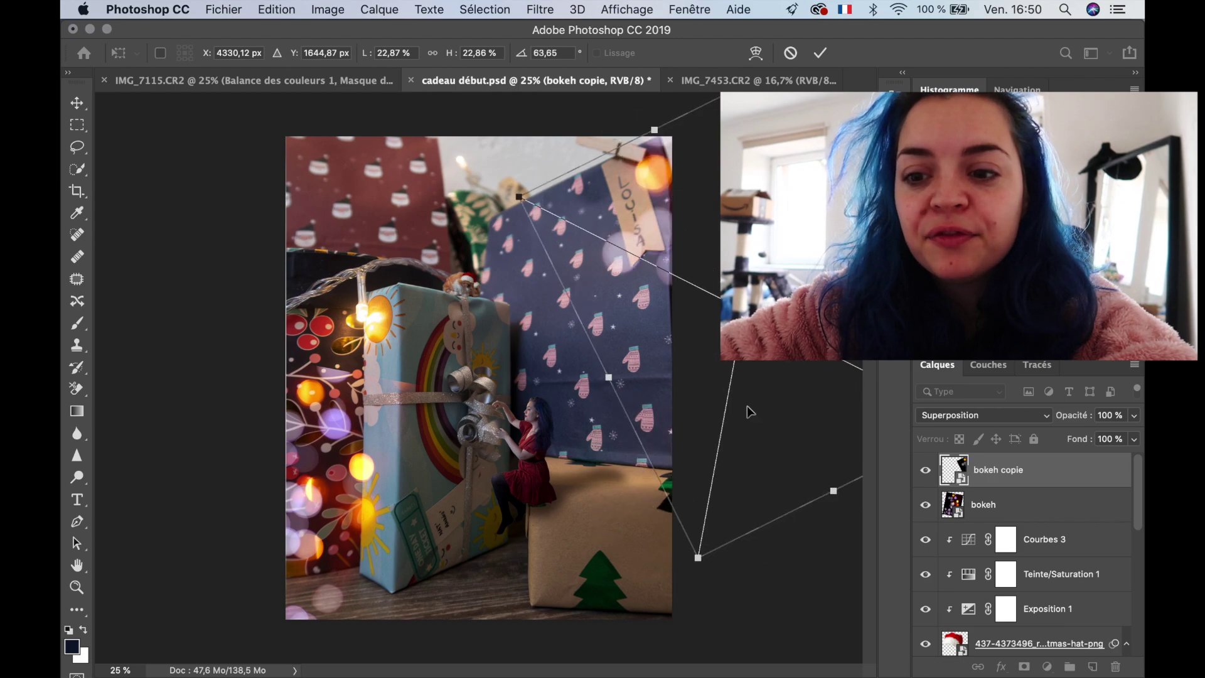
drag(748, 411, 700, 388)
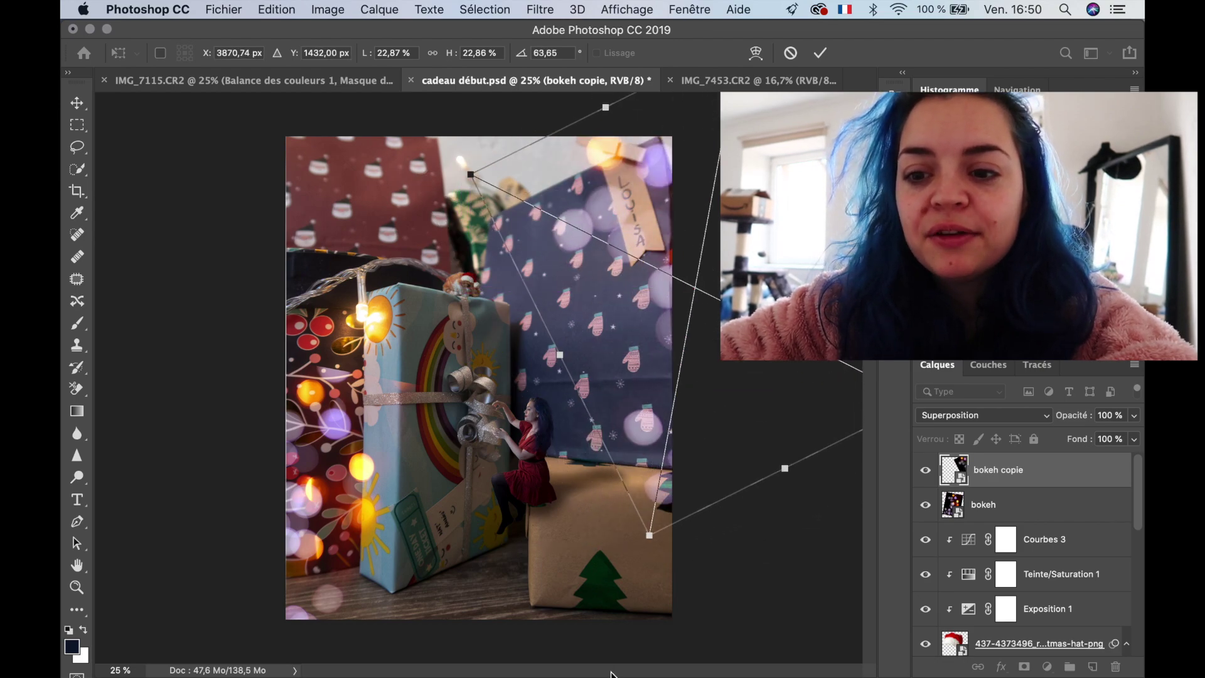
drag(689, 604, 722, 471)
drag(728, 405, 683, 409)
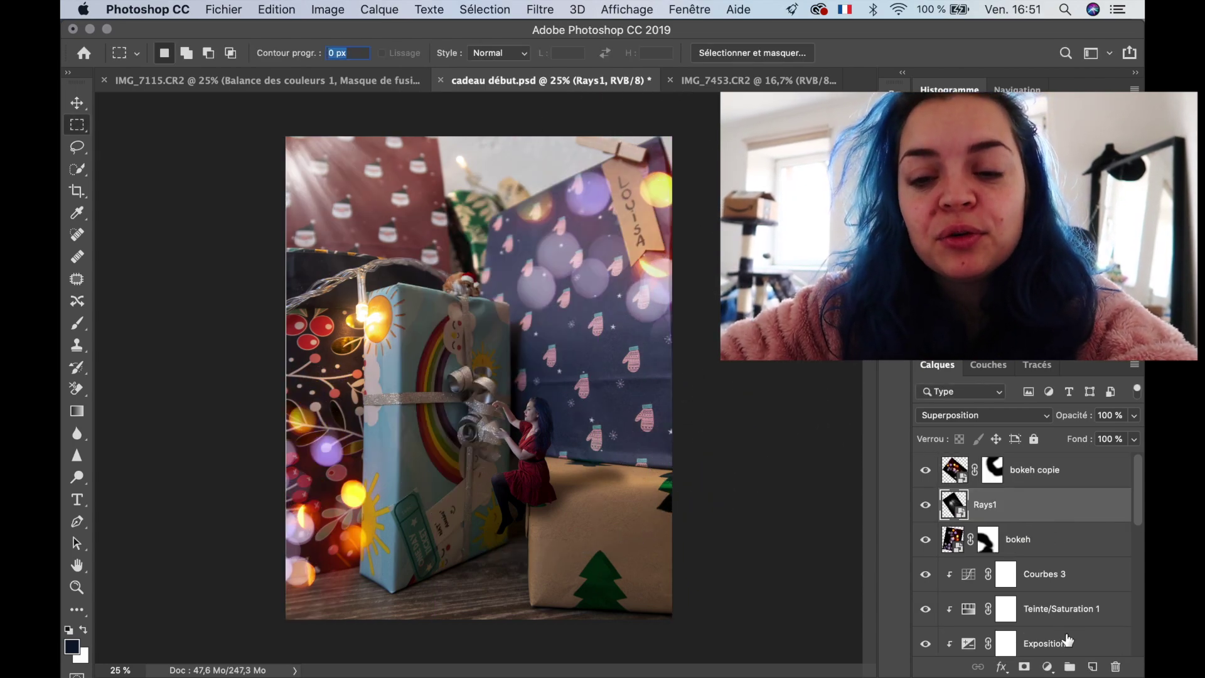
Add a Photo Filter adjustment clipped to Rays1, using Filtre réchauffant (85) at 79 % density
click(1047, 667)
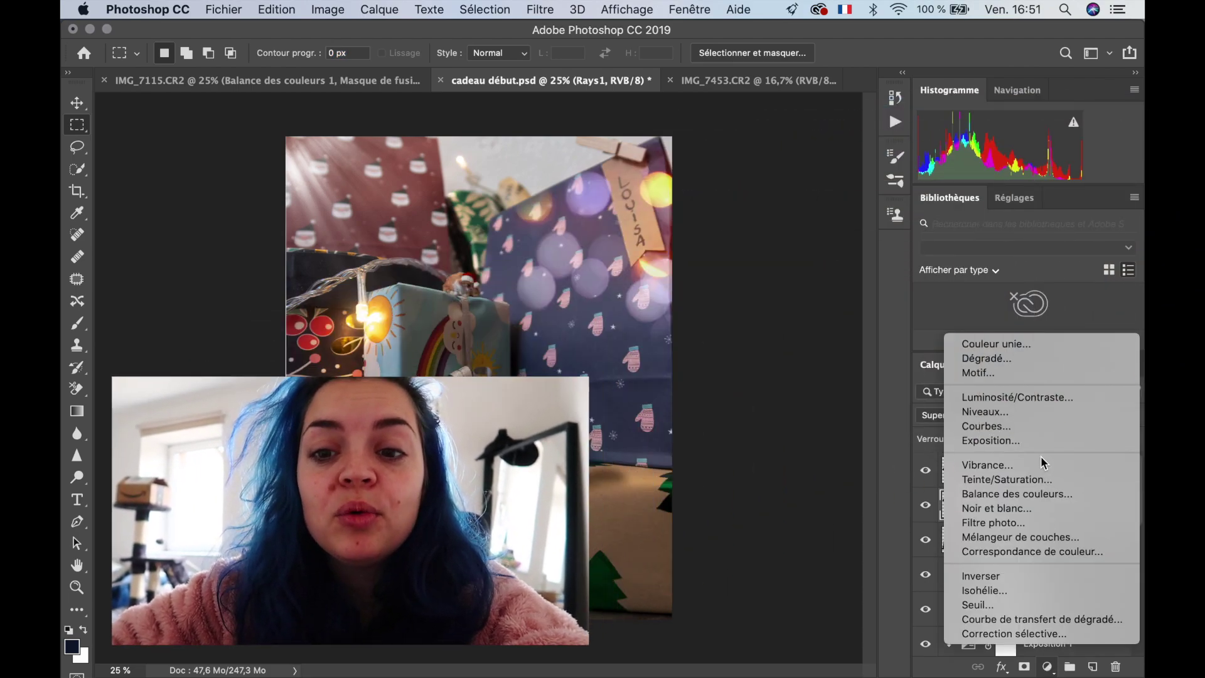
click(1039, 522)
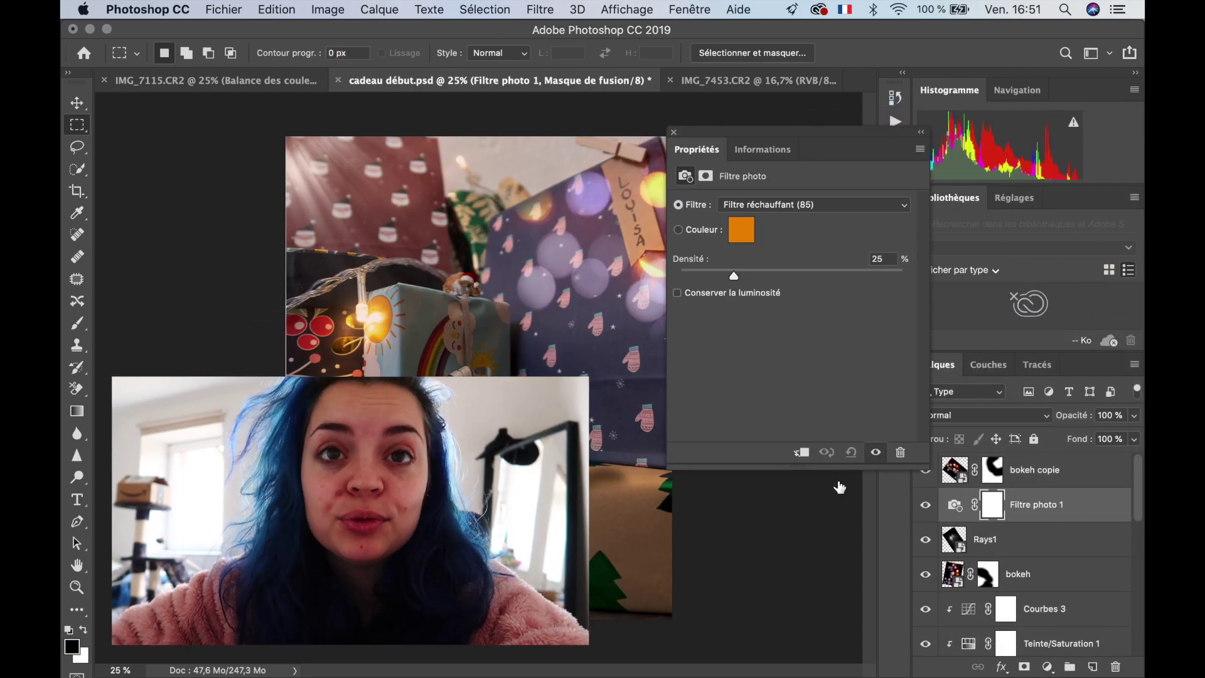
click(801, 455)
drag(733, 276, 859, 300)
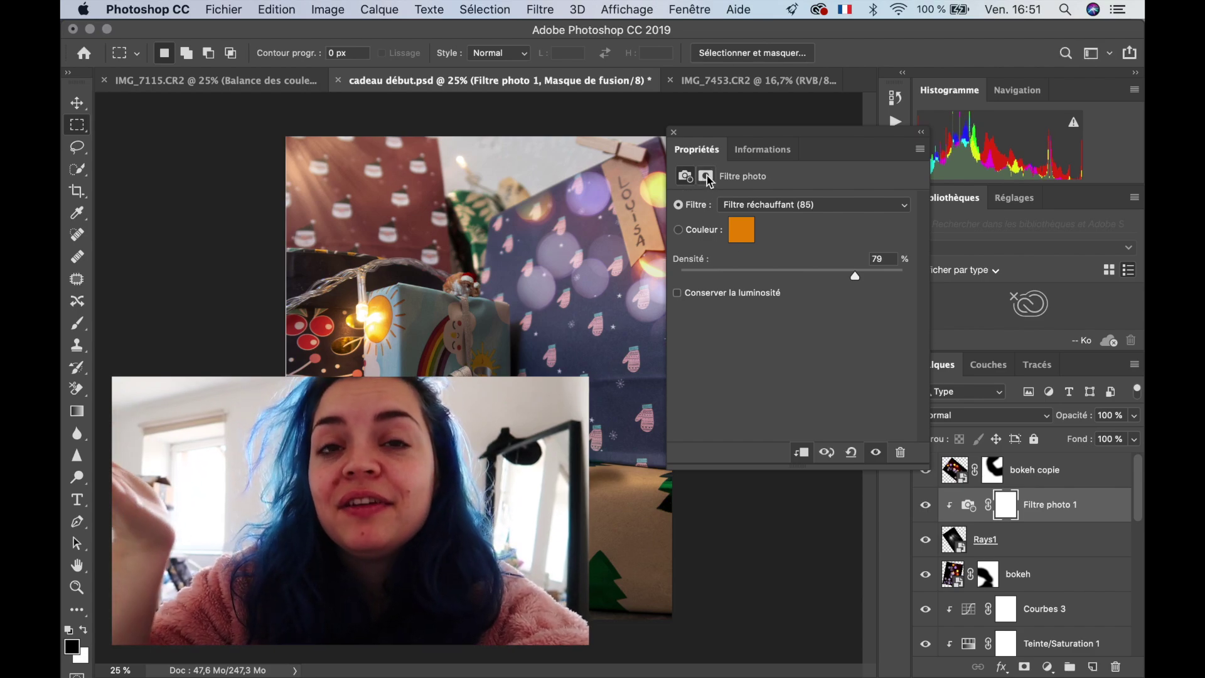
click(674, 132)
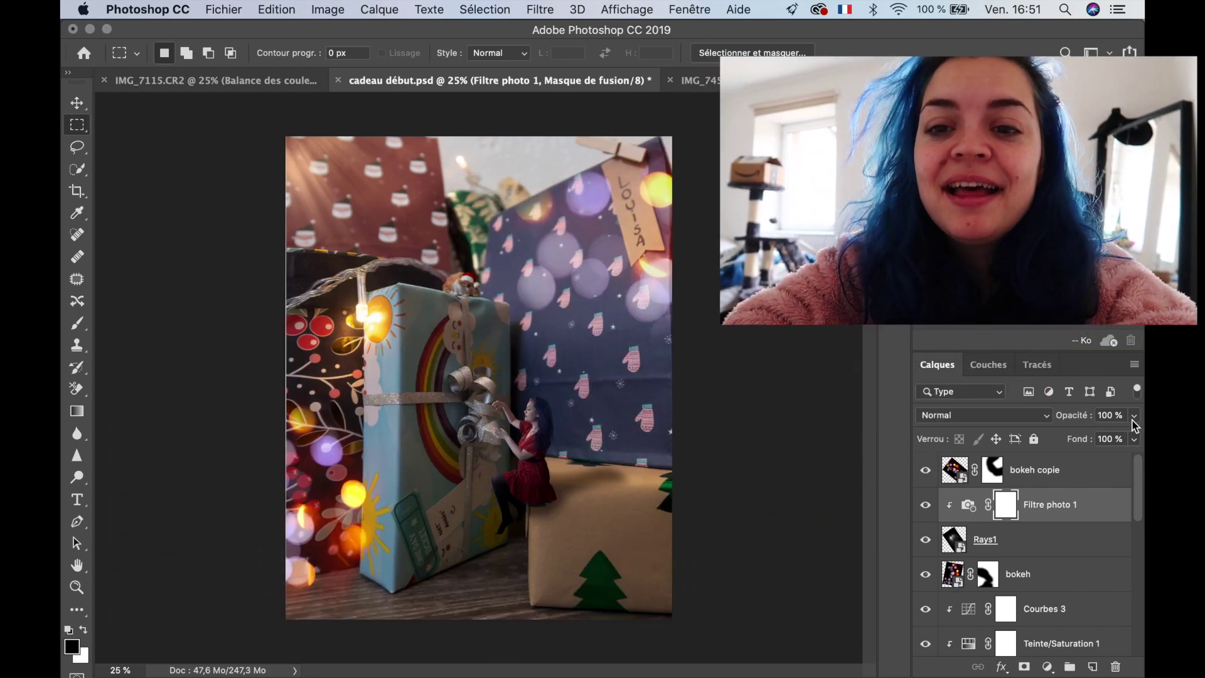
Lower the Rays1 layer's opacity to 79 % and compare the image with and without the light rays
click(1071, 539)
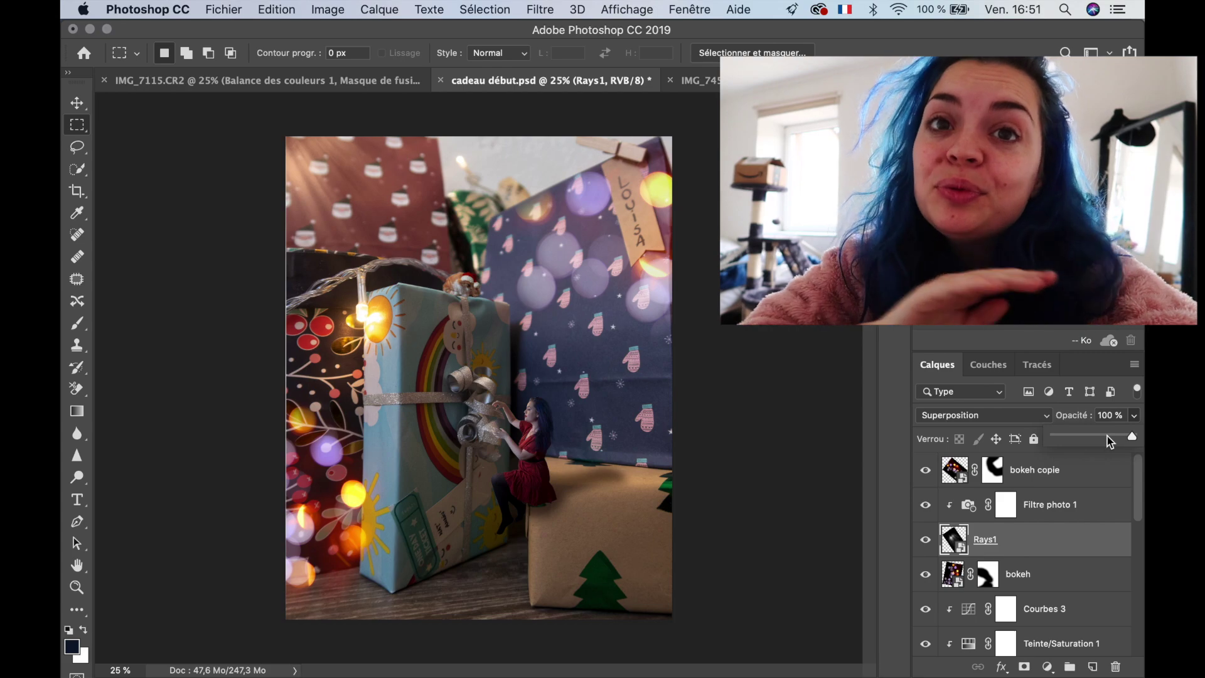
drag(1134, 415, 1119, 441)
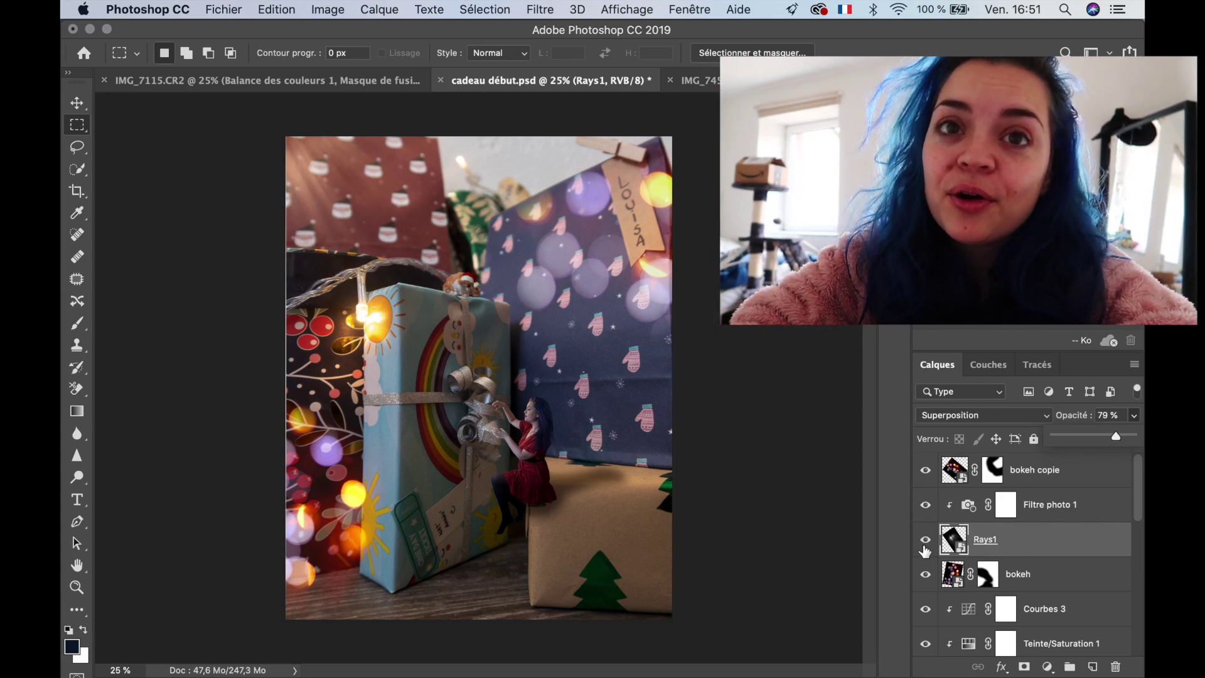
click(926, 543)
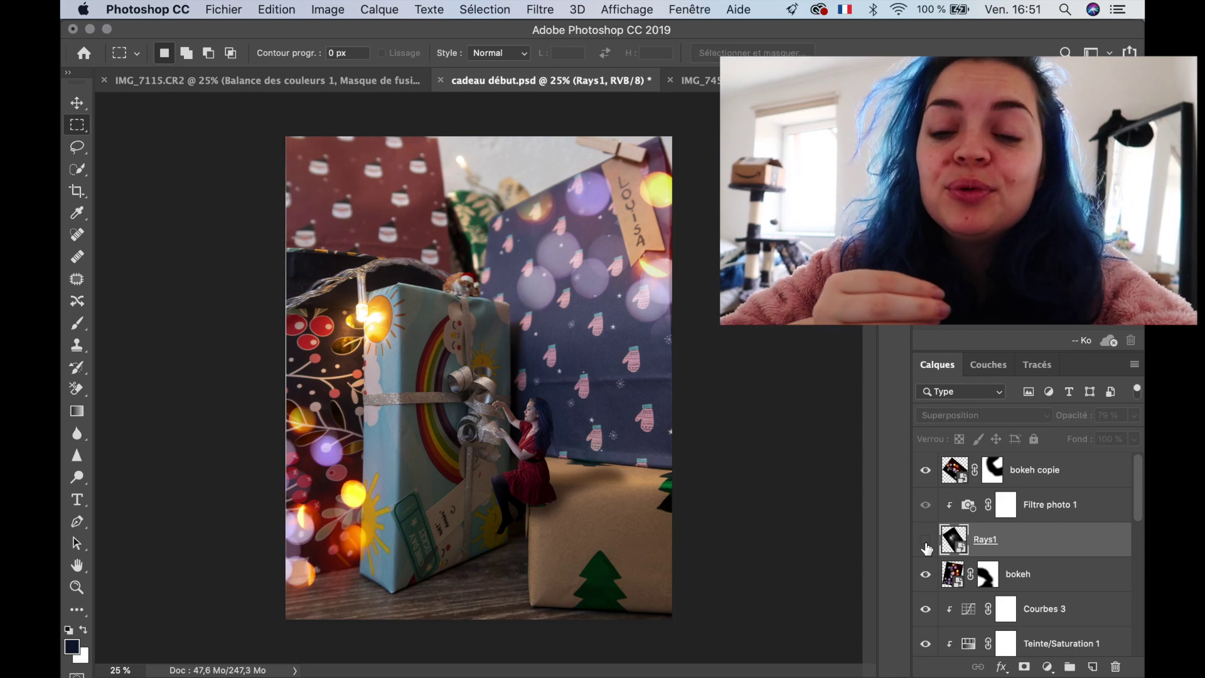
click(926, 544)
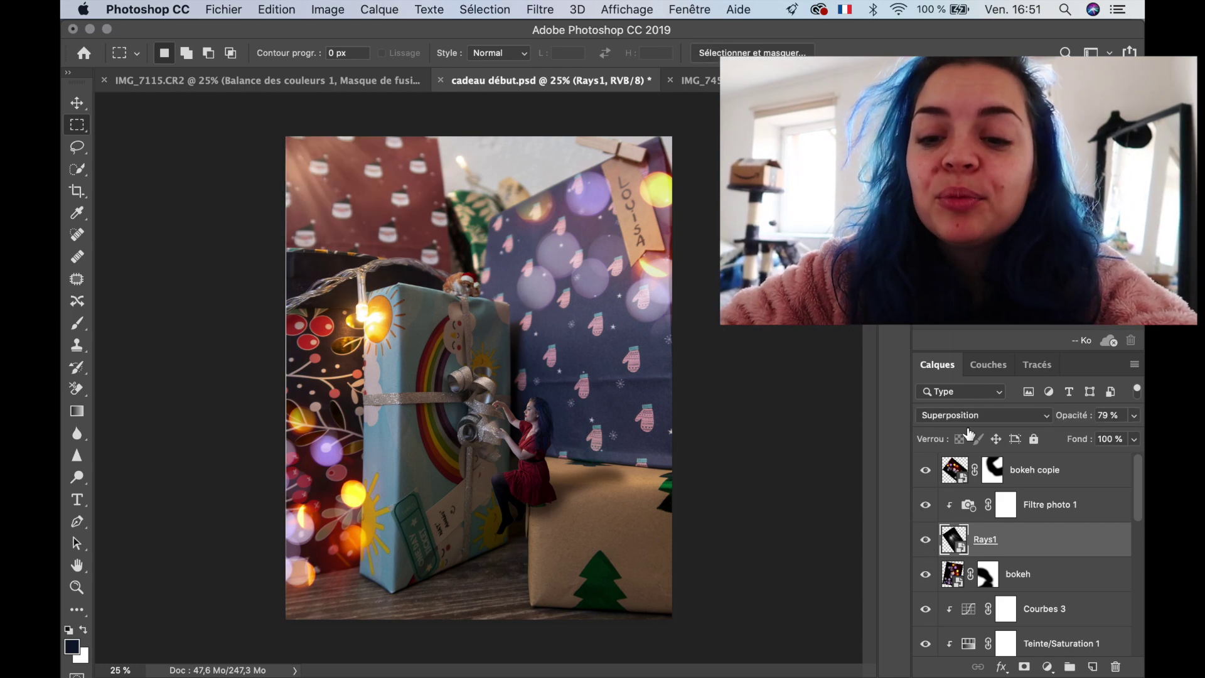